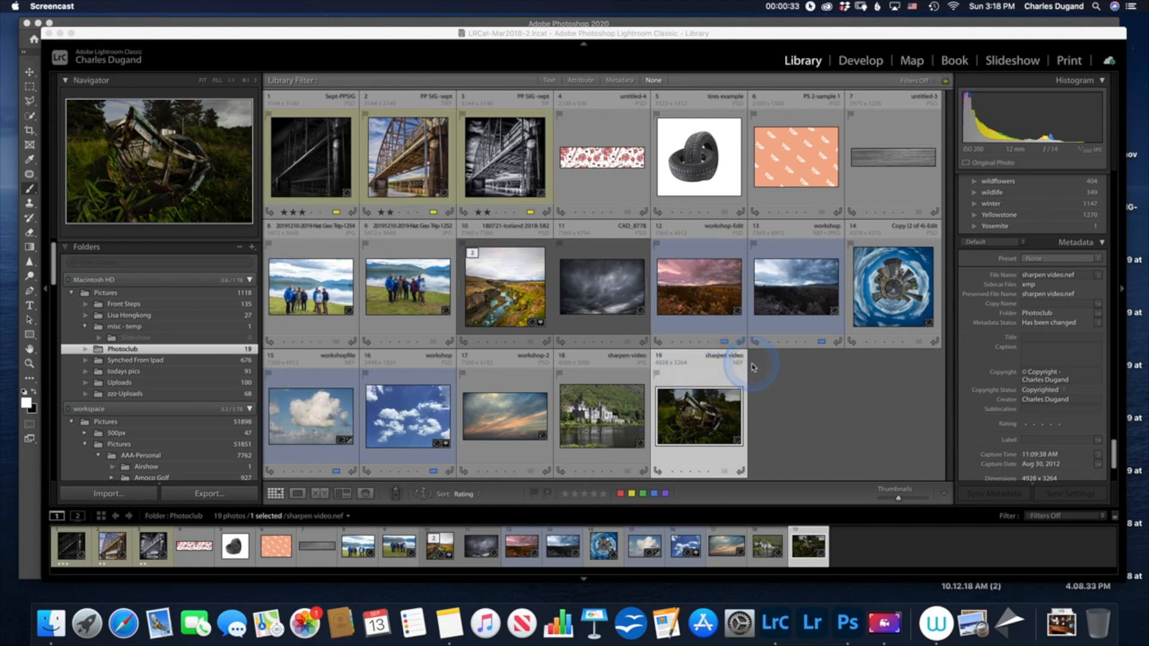
# Select the raw boat photo "sharpen video.nef" in the Library grid and open it in the Develop module.
pyautogui.click(617, 374)
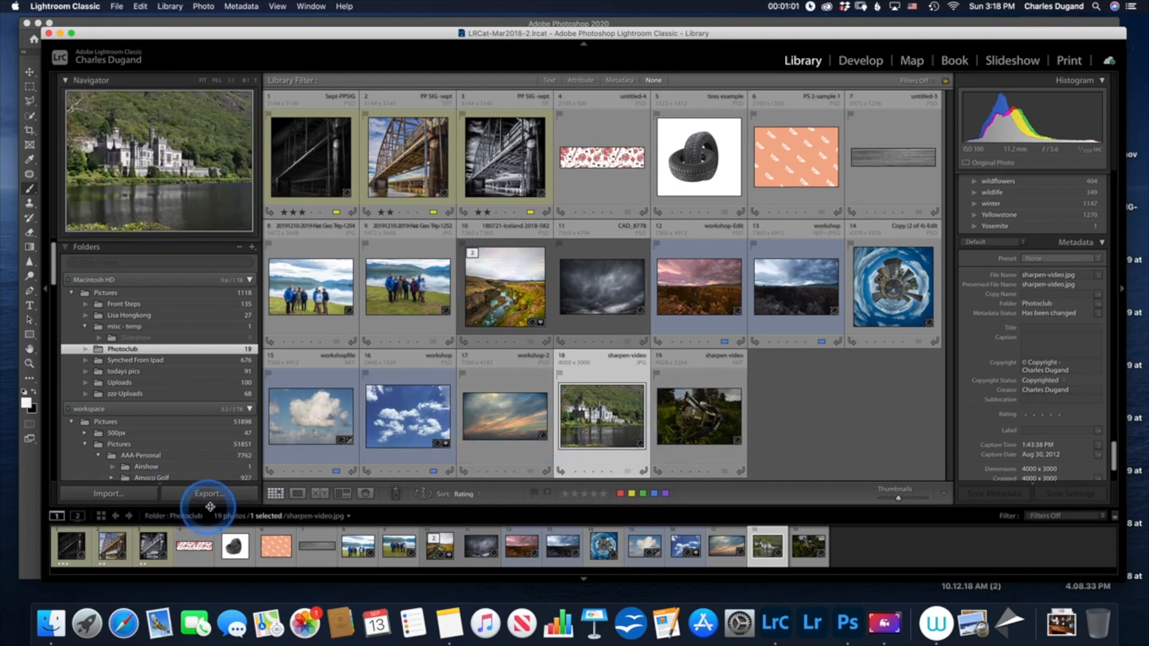
pyautogui.click(623, 442)
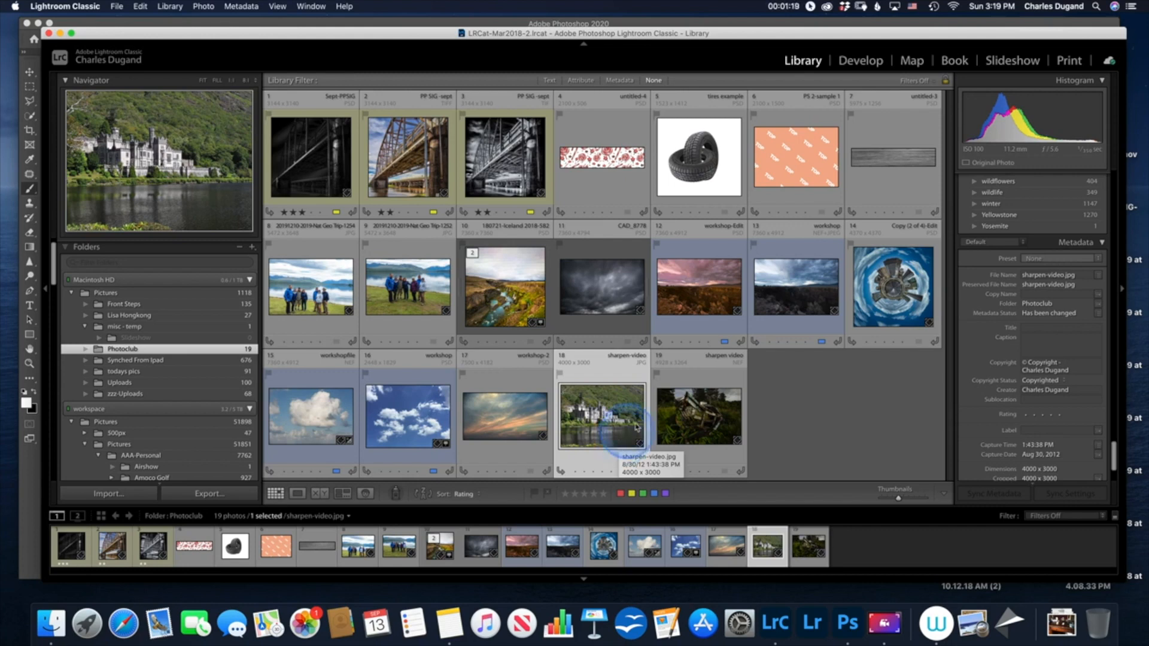
pyautogui.click(674, 423)
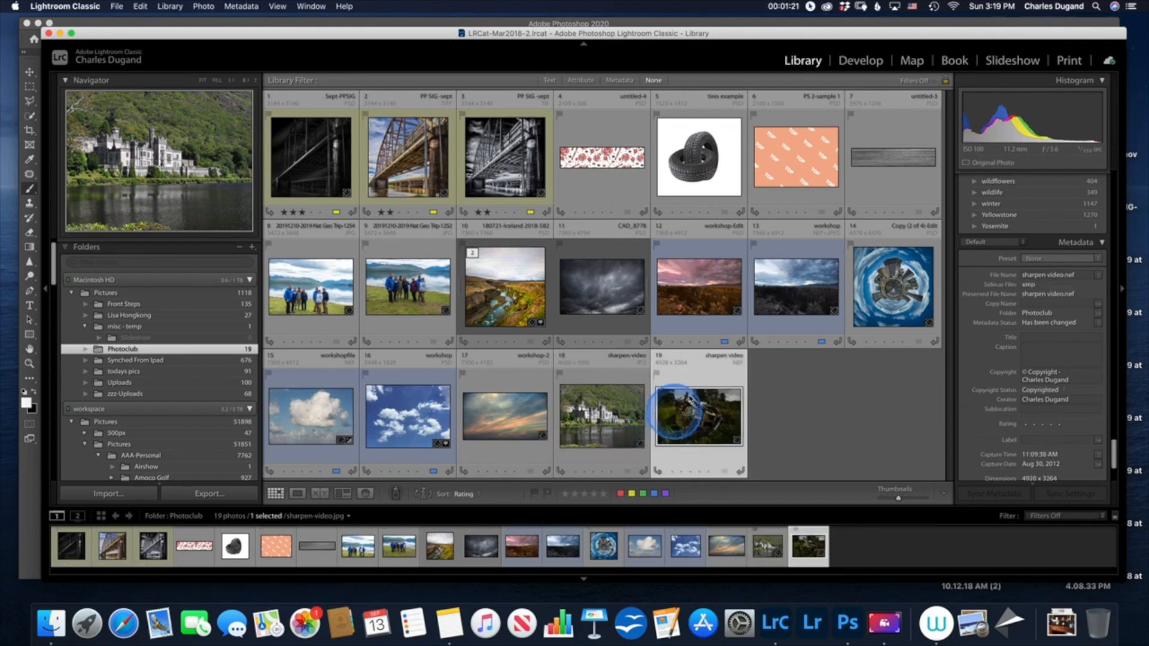
pyautogui.click(741, 367)
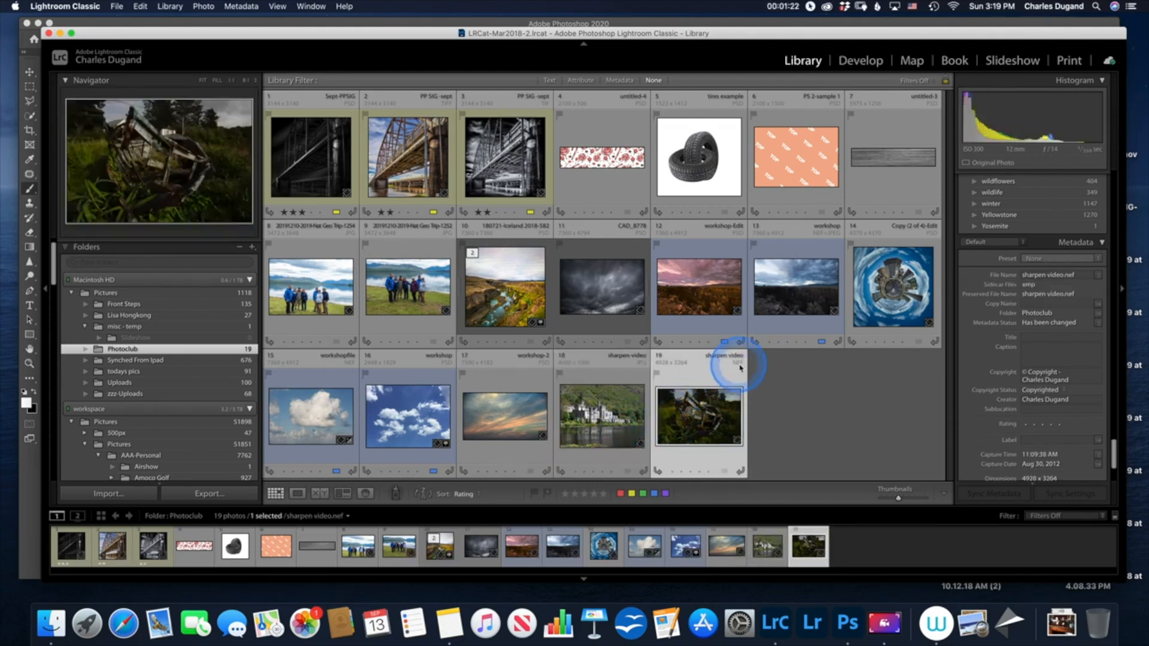
pyautogui.click(858, 62)
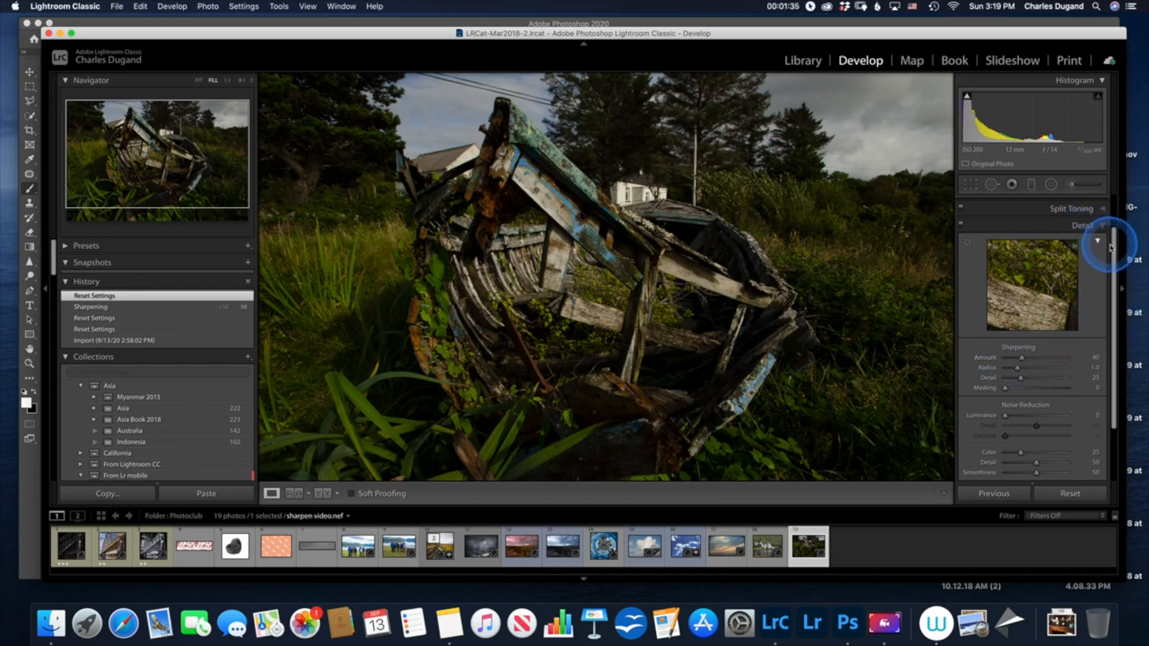
# Reset the boat photo's develop settings and expand the Detail settings for sharpening.
pyautogui.scroll(2, 1110, 236)
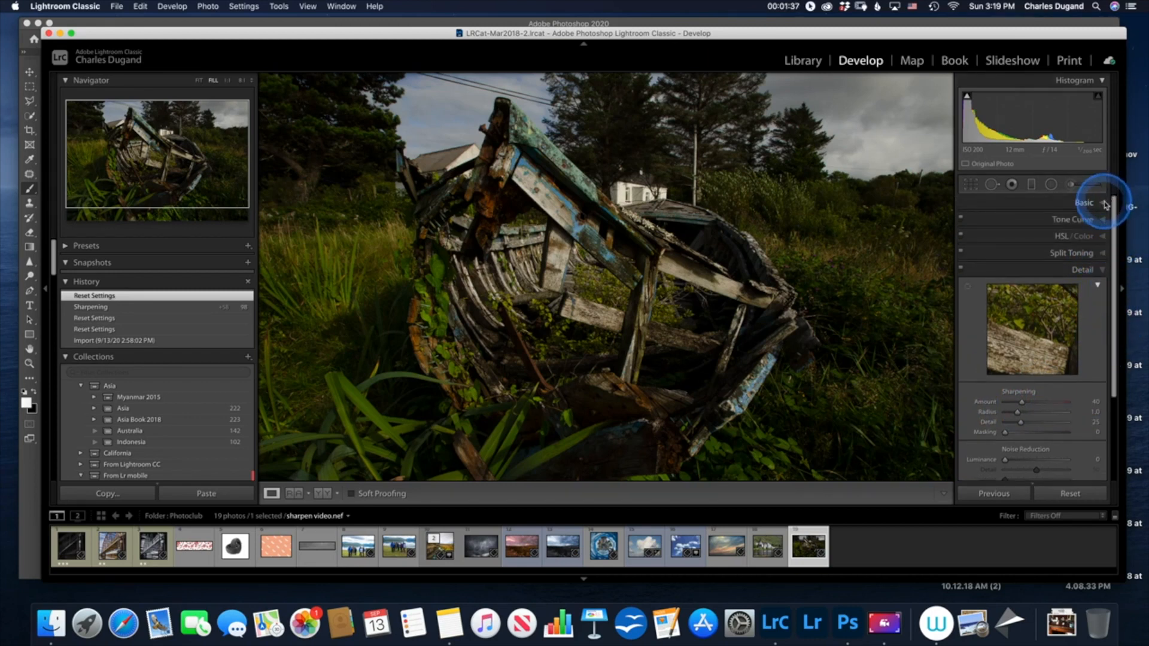
pyautogui.click(1104, 204)
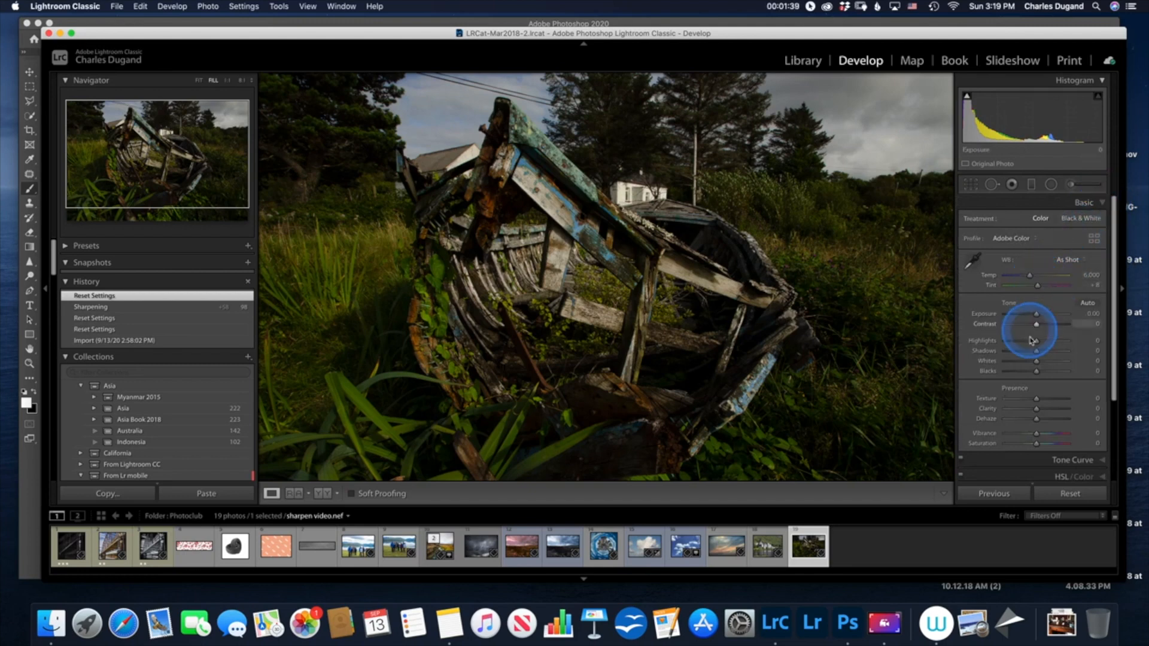
pyautogui.click(1069, 496)
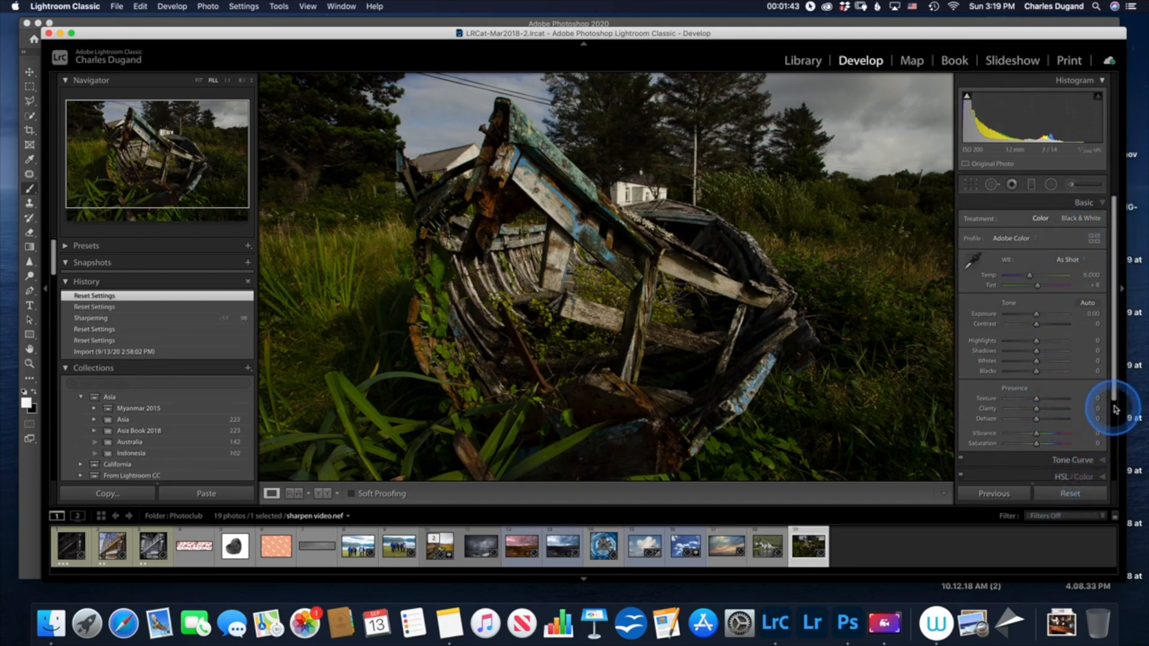
pyautogui.moveTo(1111, 390); pyautogui.dragTo(1119, 486)
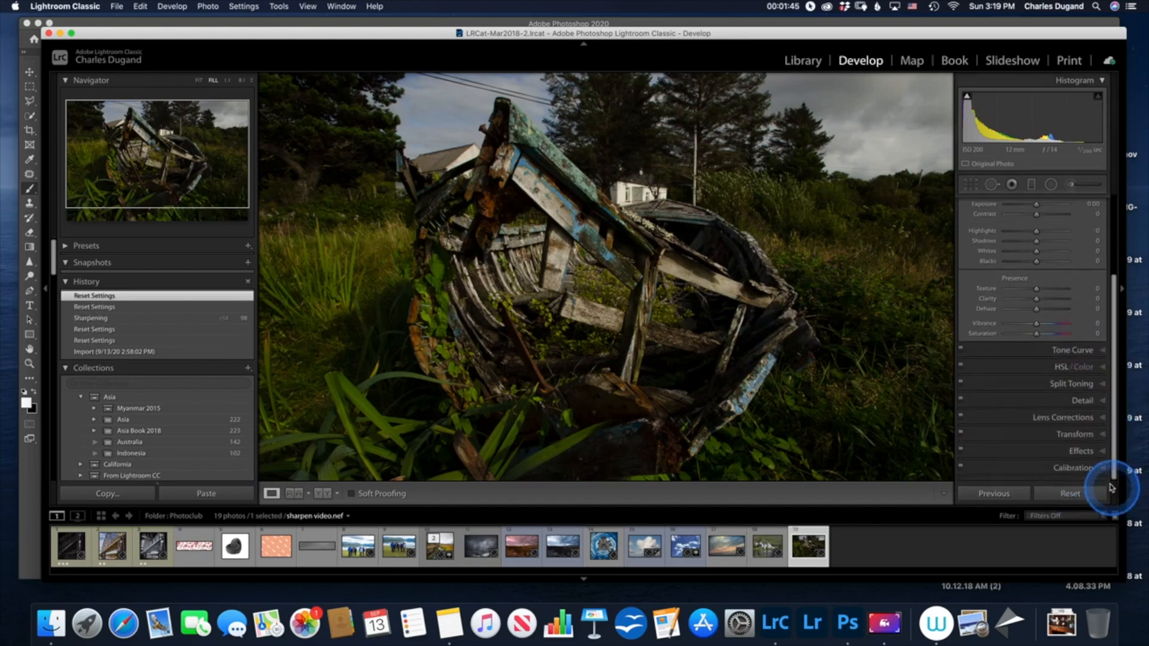
pyautogui.click(1104, 405)
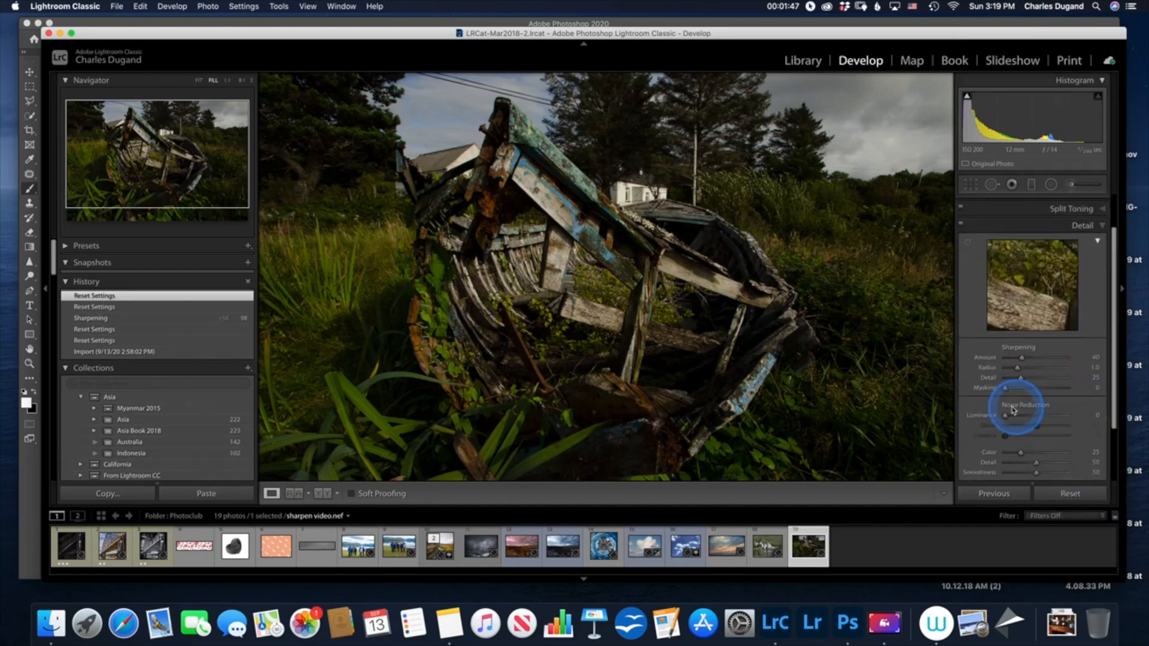
# Set the boat photo's sharpening Amount to 100.
pyautogui.click(1030, 365)
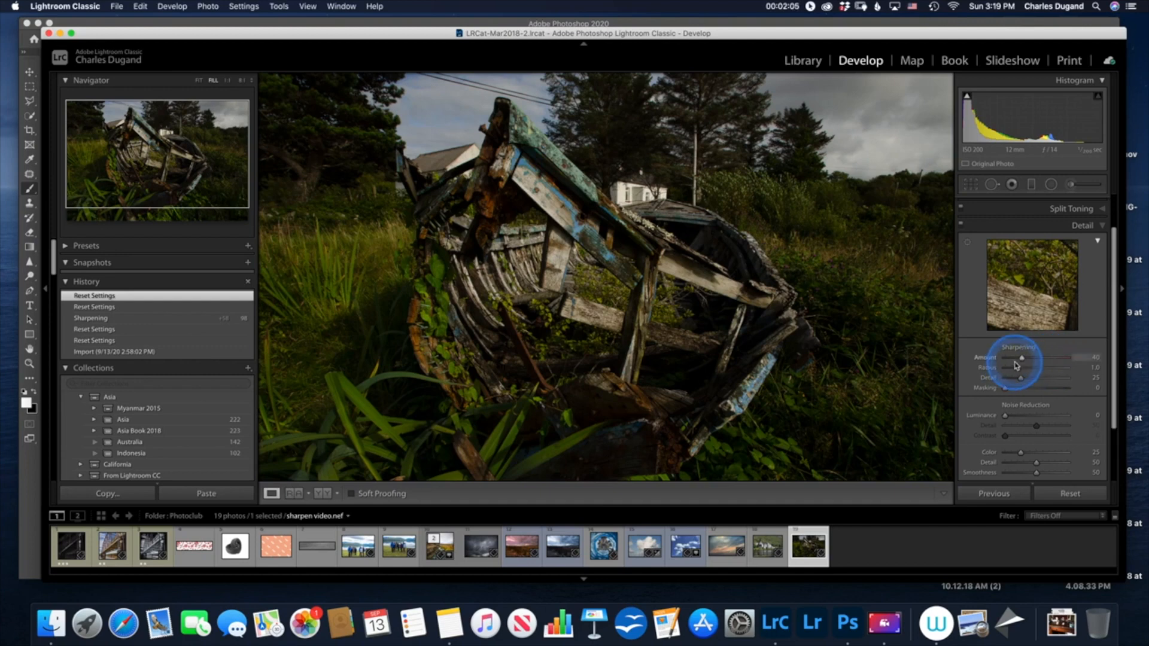
pyautogui.moveTo(1023, 362); pyautogui.dragTo(1047, 362)
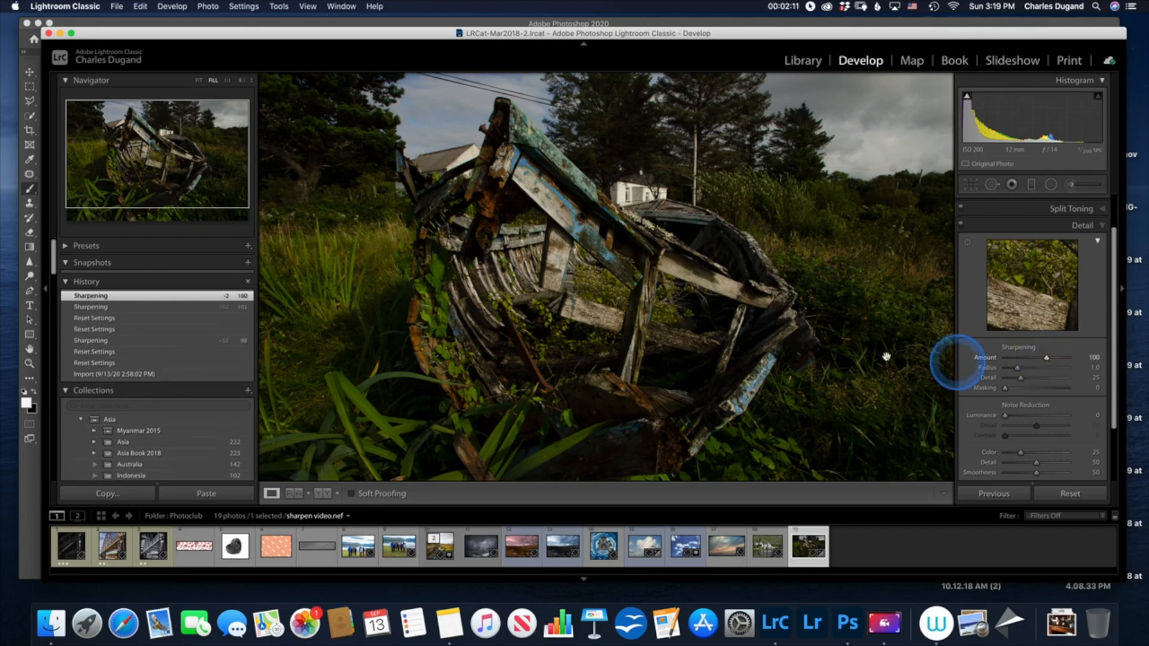
pyautogui.rightClick(701, 285)
pyautogui.press('Escape')
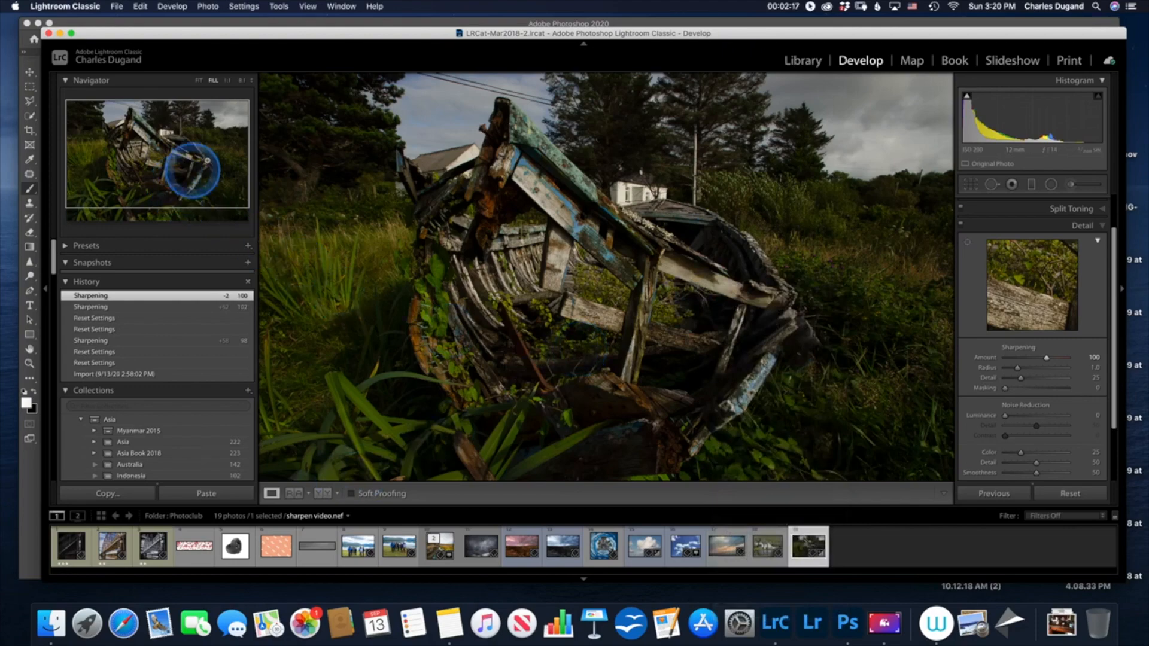
# Set the boat photo's sharpening Amount to 118 and sharpening Detail to 60.
pyautogui.click(228, 80)
pyautogui.hscroll(-5, 403, 216)
pyautogui.scroll(3, 402, 216)
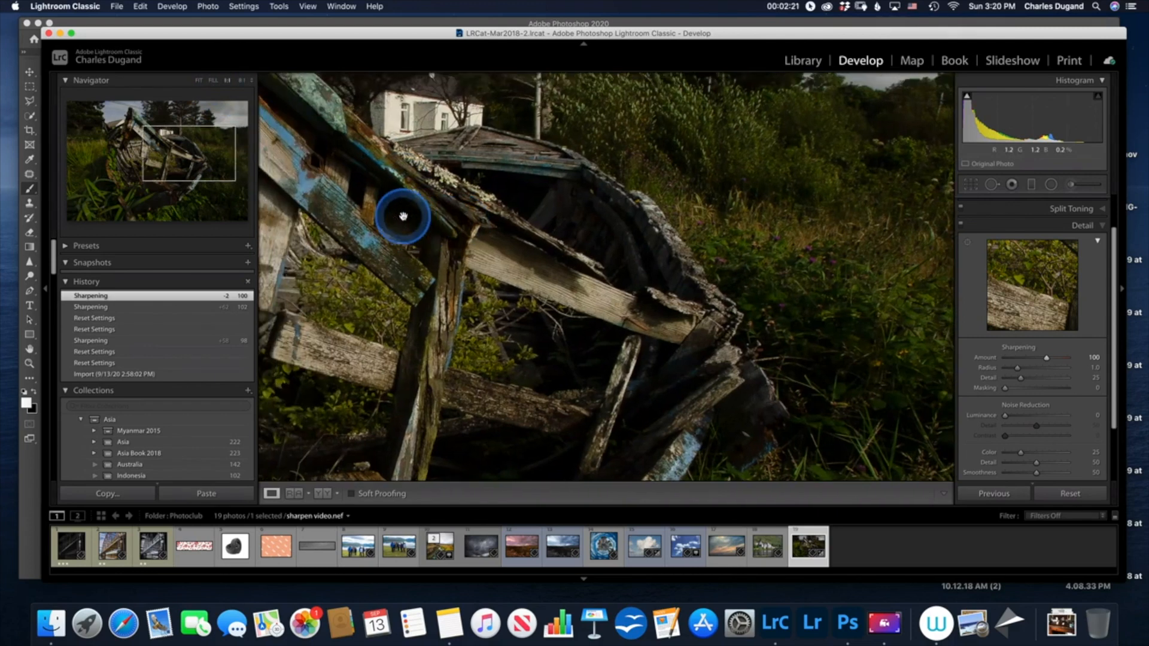
pyautogui.hscroll(-5, 404, 216)
pyautogui.scroll(2, 403, 216)
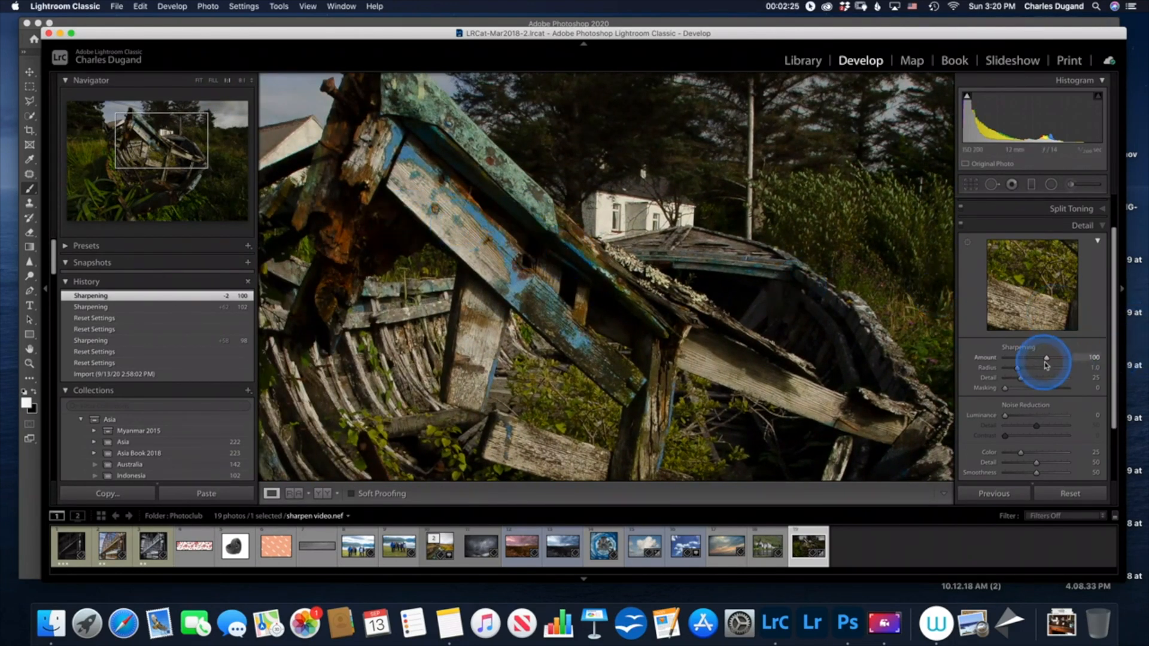
pyautogui.moveTo(1047, 362)
pyautogui.mouseDown()
pyautogui.moveTo(1031, 359)
pyautogui.moveTo(1057, 359)
pyautogui.mouseUp()
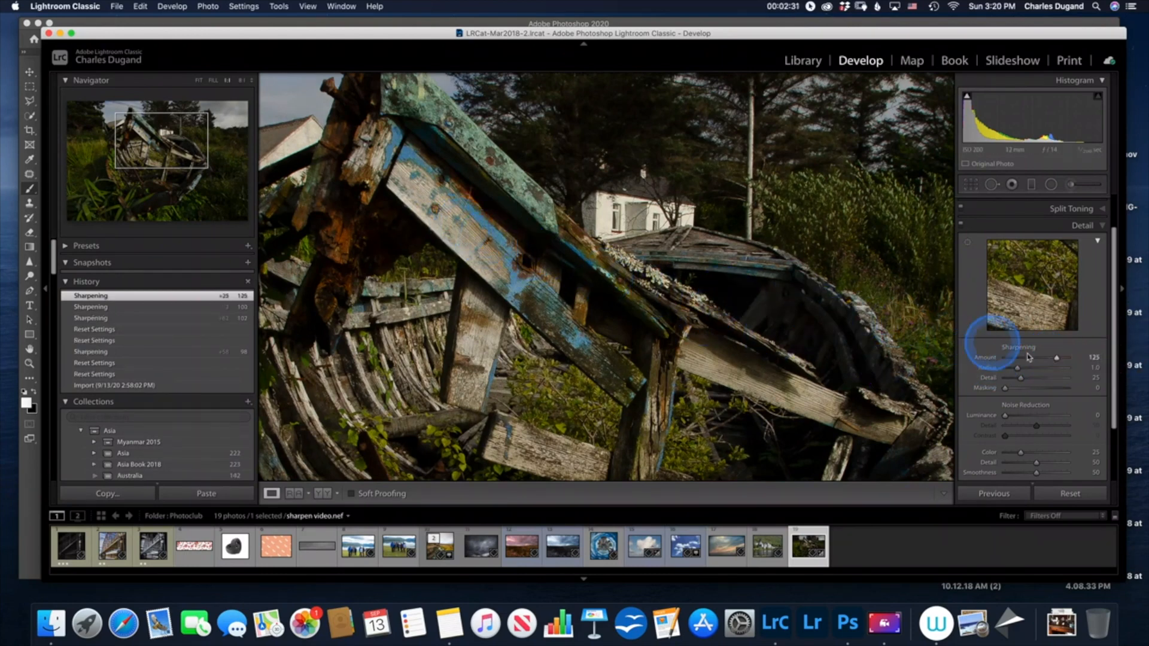
pyautogui.moveTo(1057, 361); pyautogui.dragTo(1054, 361)
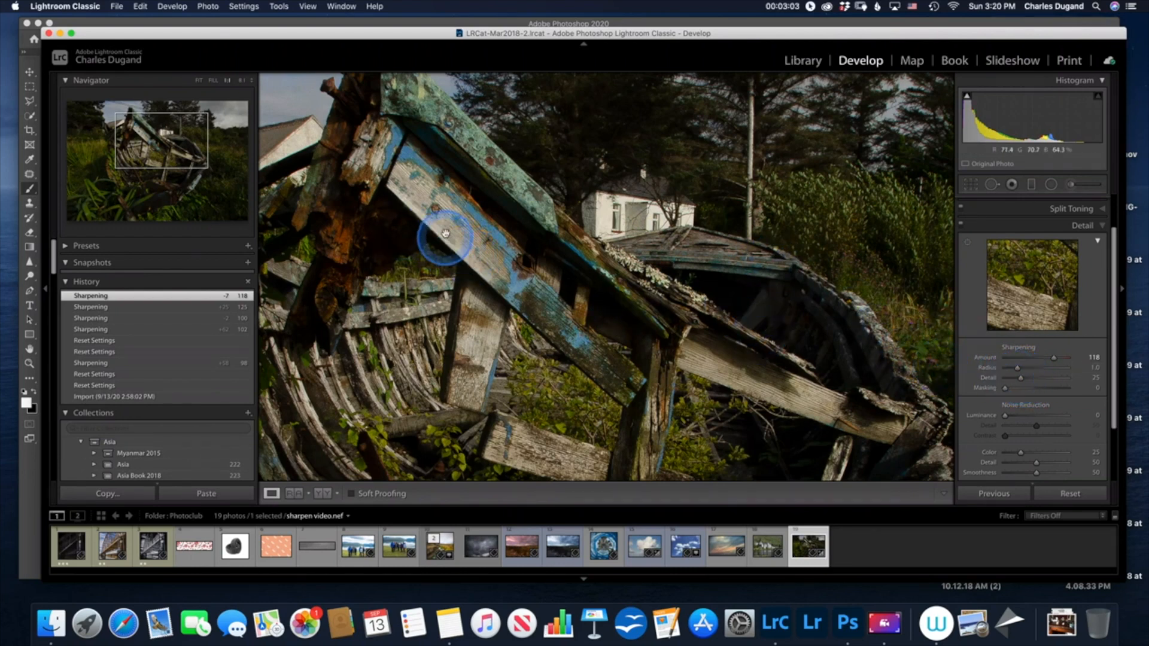
pyautogui.moveTo(1021, 380)
pyautogui.mouseDown()
pyautogui.moveTo(1062, 380)
pyautogui.moveTo(1043, 380)
pyautogui.mouseUp()
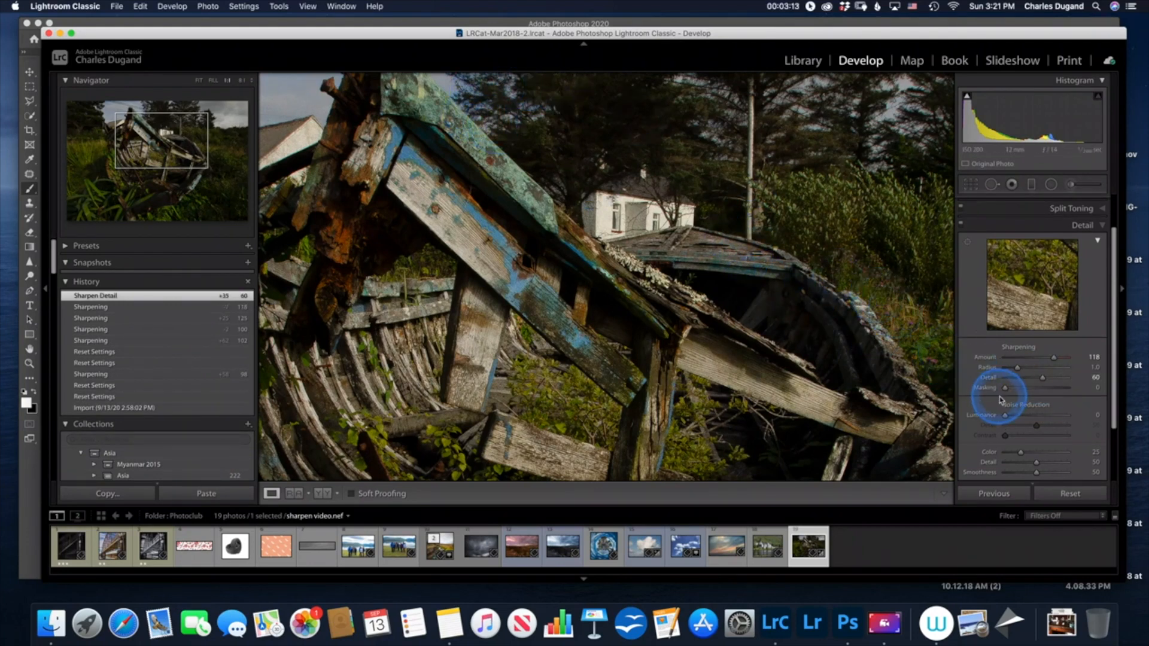
# Set the boat photo's sharpening Masking to 83 while previewing the black-and-white edge mask over the whole image.
pyautogui.click(939, 391)
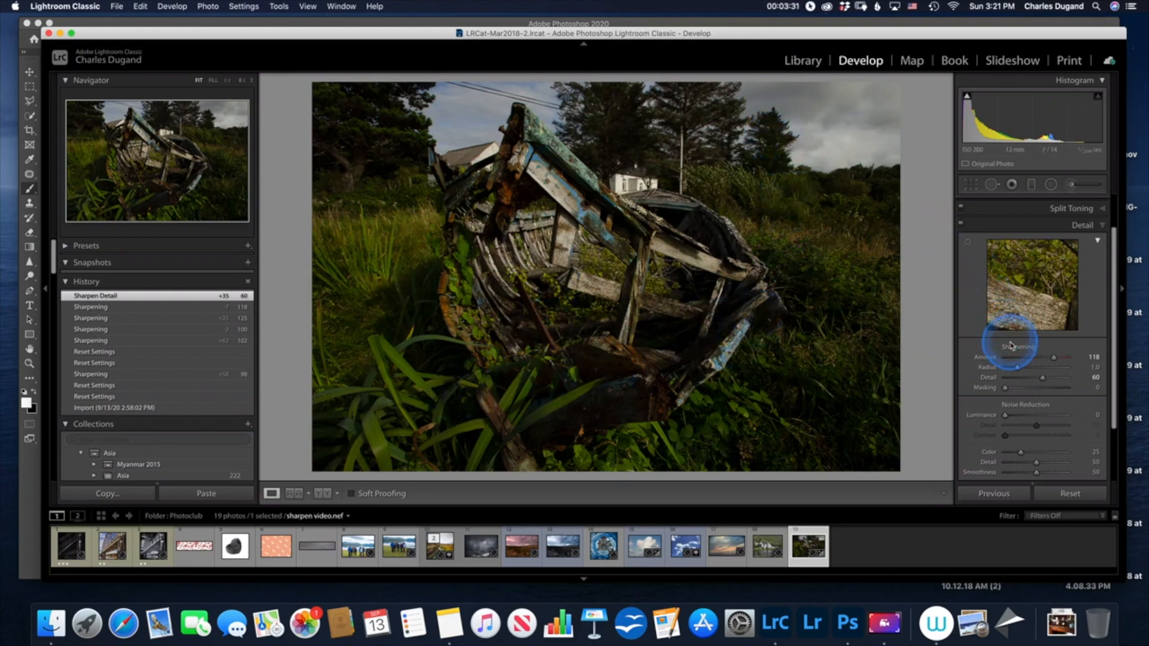
pyautogui.press('alt')
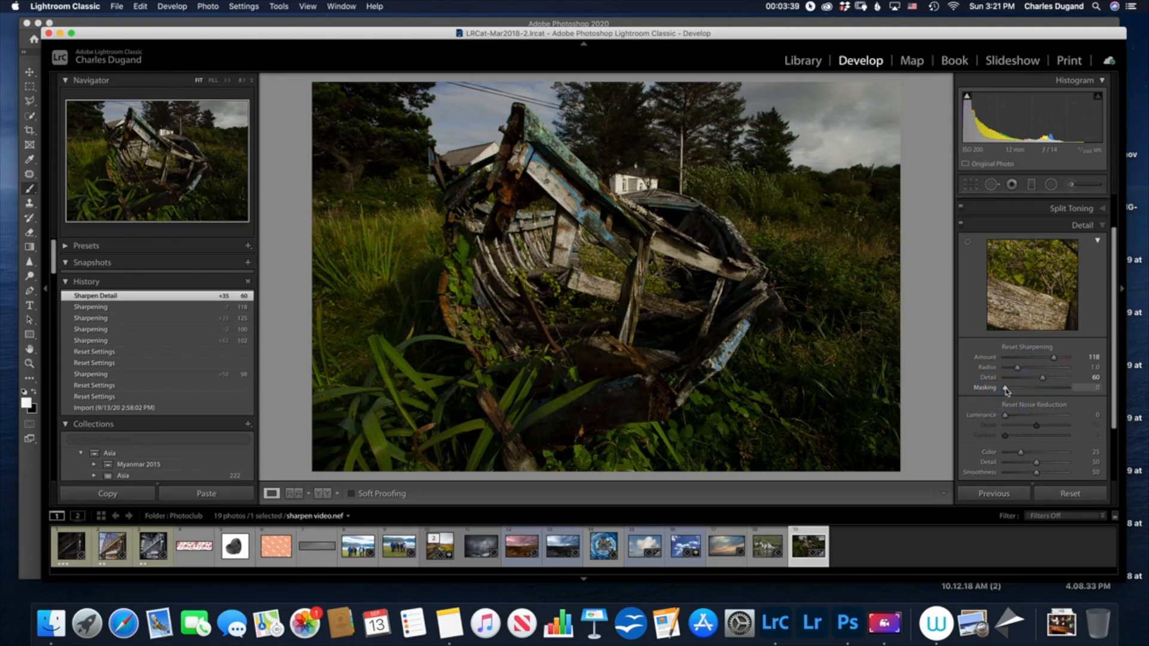
pyautogui.keyDown('alt'); pyautogui.click(1006, 388); pyautogui.keyUp('alt')
pyautogui.keyDown('alt'); pyautogui.click(1006, 388); pyautogui.keyUp('alt')
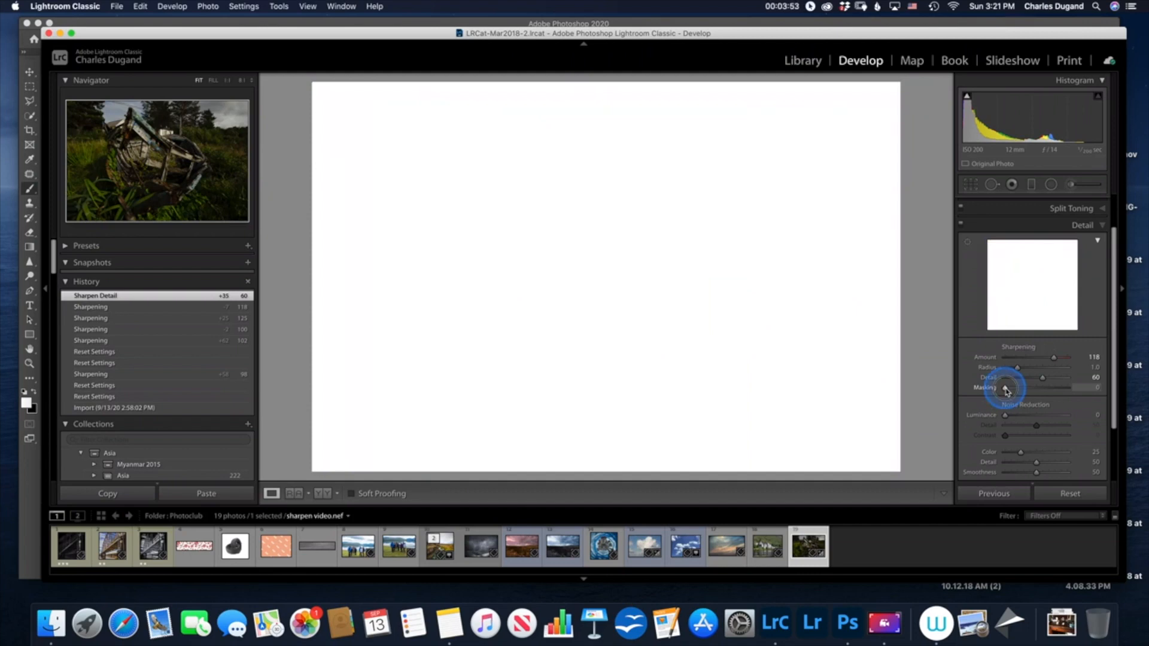
pyautogui.moveTo(1006, 389); pyautogui.dragTo(1055, 390)
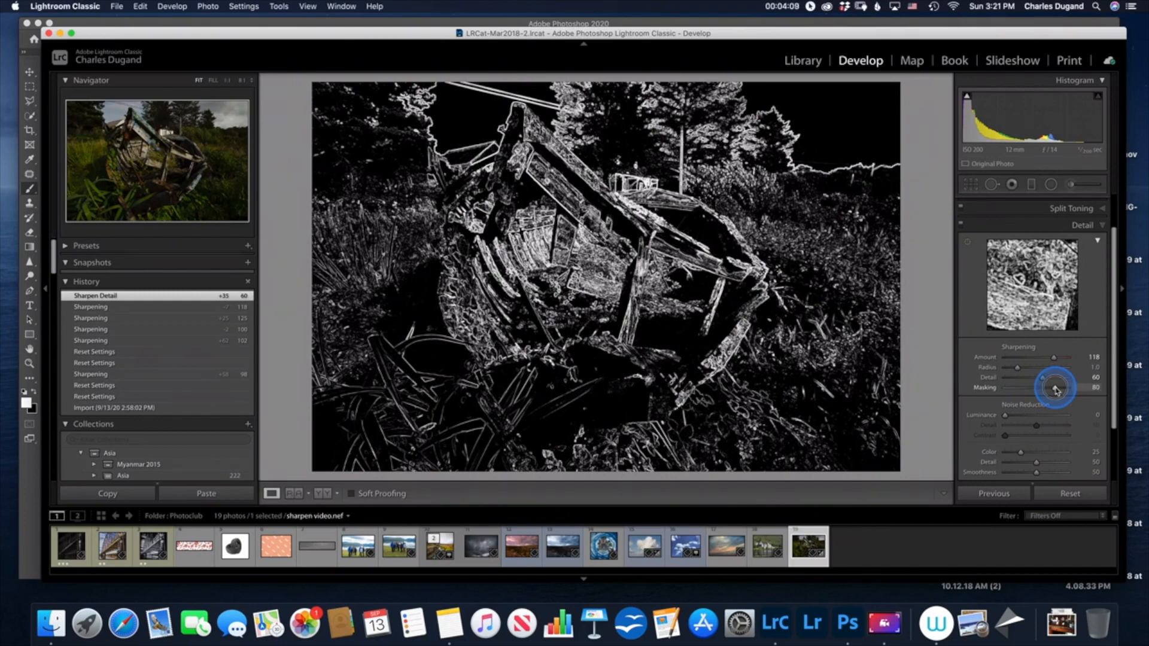
pyautogui.moveTo(1056, 390)
pyautogui.mouseDown()
pyautogui.moveTo(1080, 391)
pyautogui.moveTo(1058, 390)
pyautogui.mouseUp()
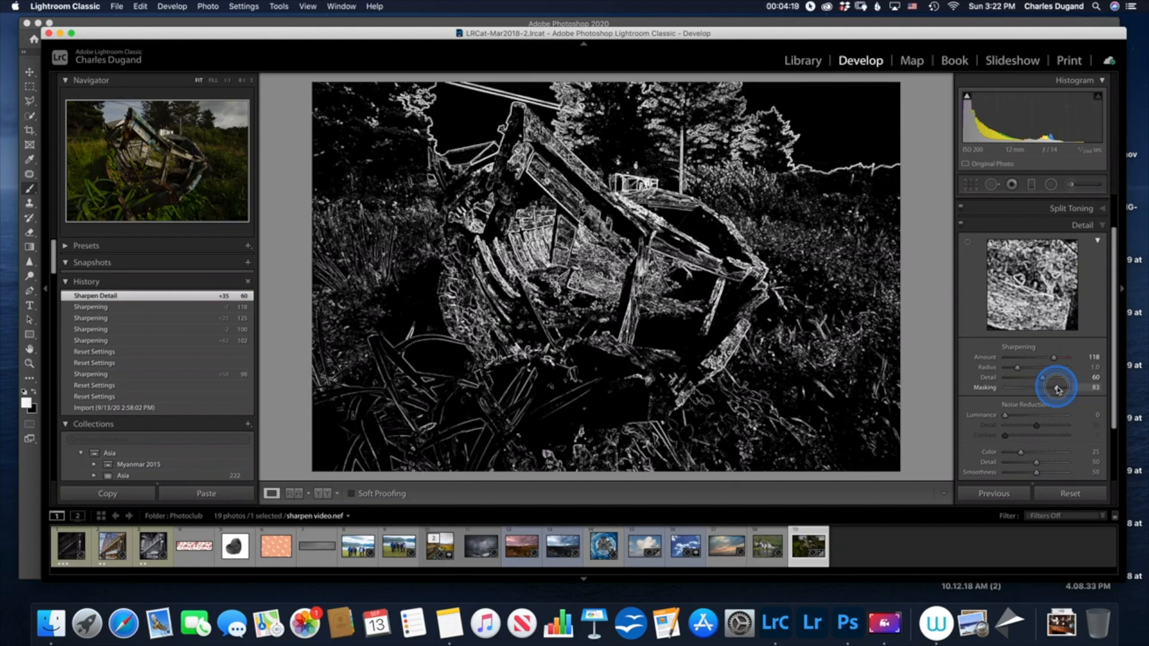
pyautogui.moveTo(1058, 389); pyautogui.dragTo(1057, 389)
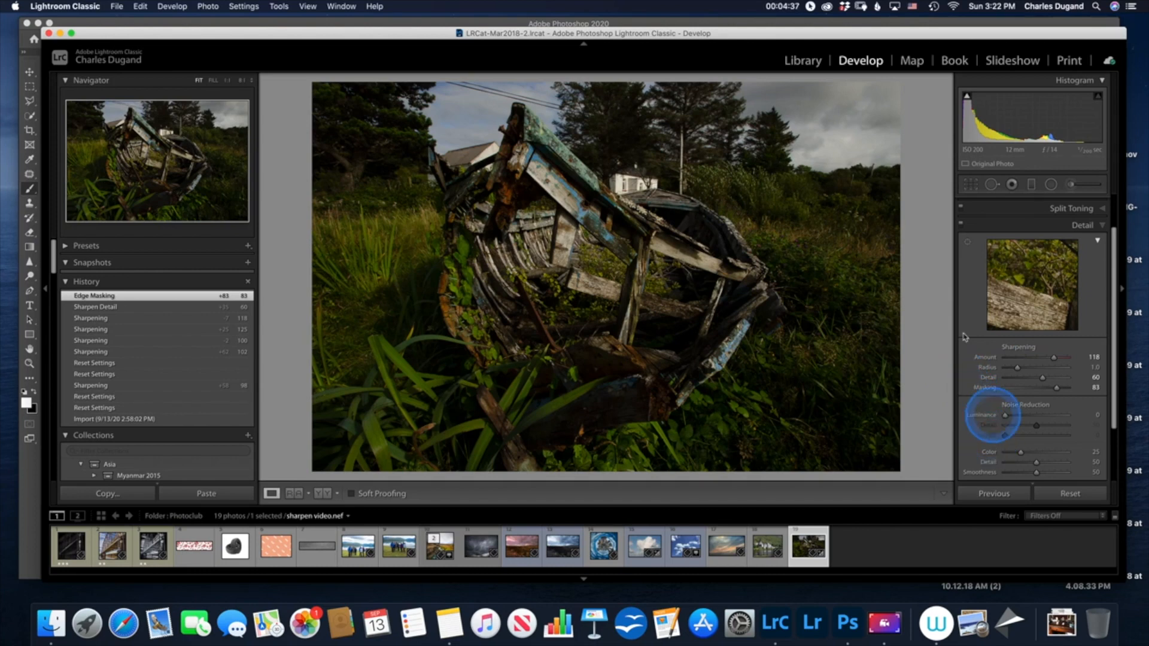
# Reset all develop settings of the boat photo, discarding the sharpening adjustments.
pyautogui.click(1065, 494)
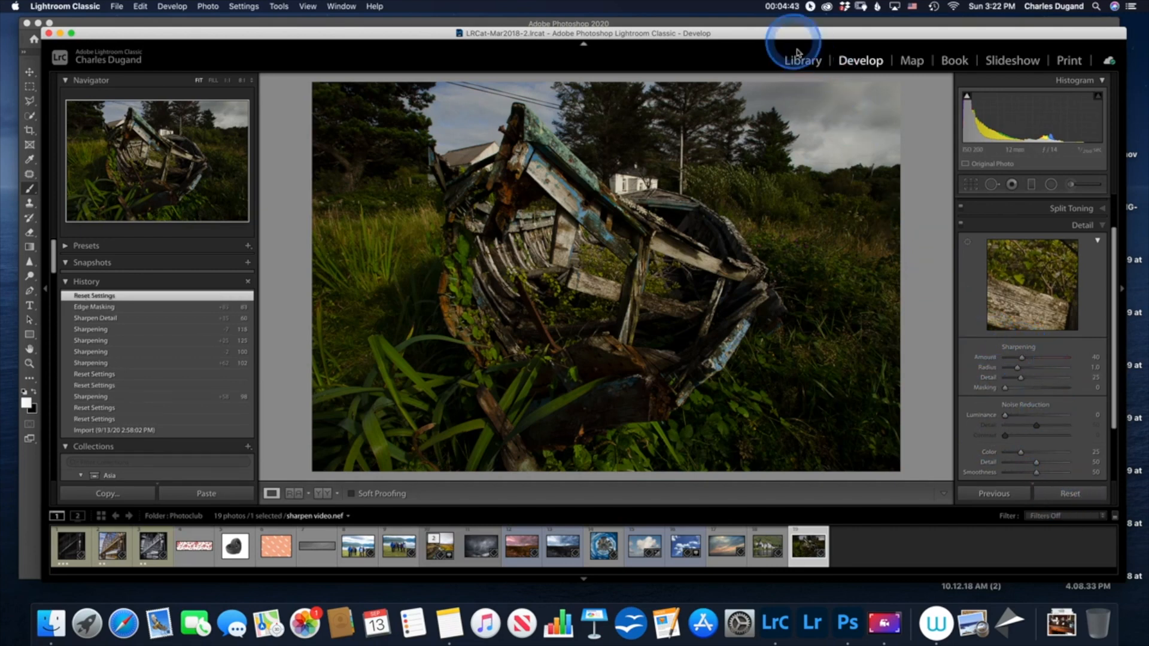
# Examine the default sharpening values of the castle photo "sharpen-video.jpg" in Develop and return to the Library grid.
pyautogui.click(803, 66)
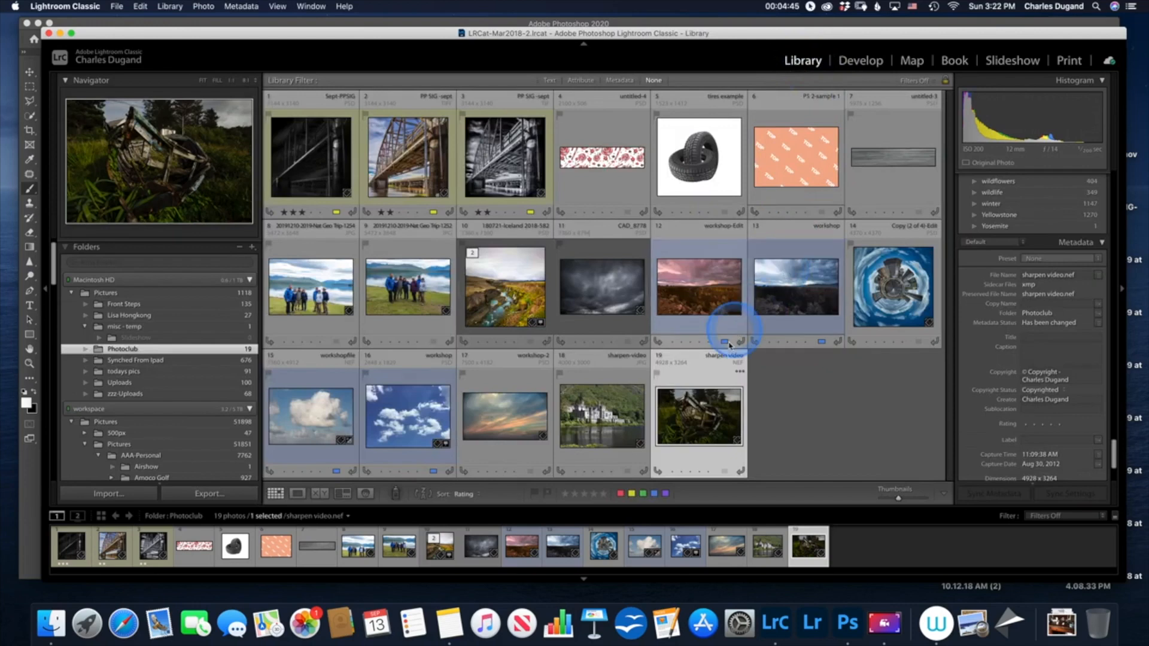
pyautogui.click(621, 426)
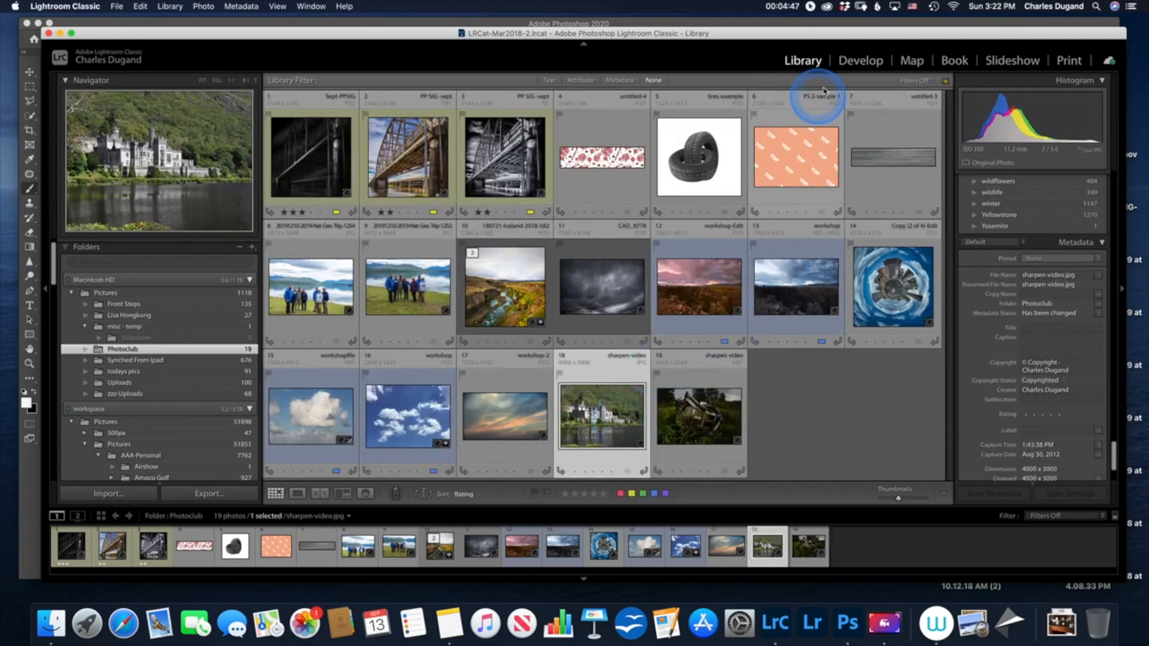
pyautogui.click(851, 66)
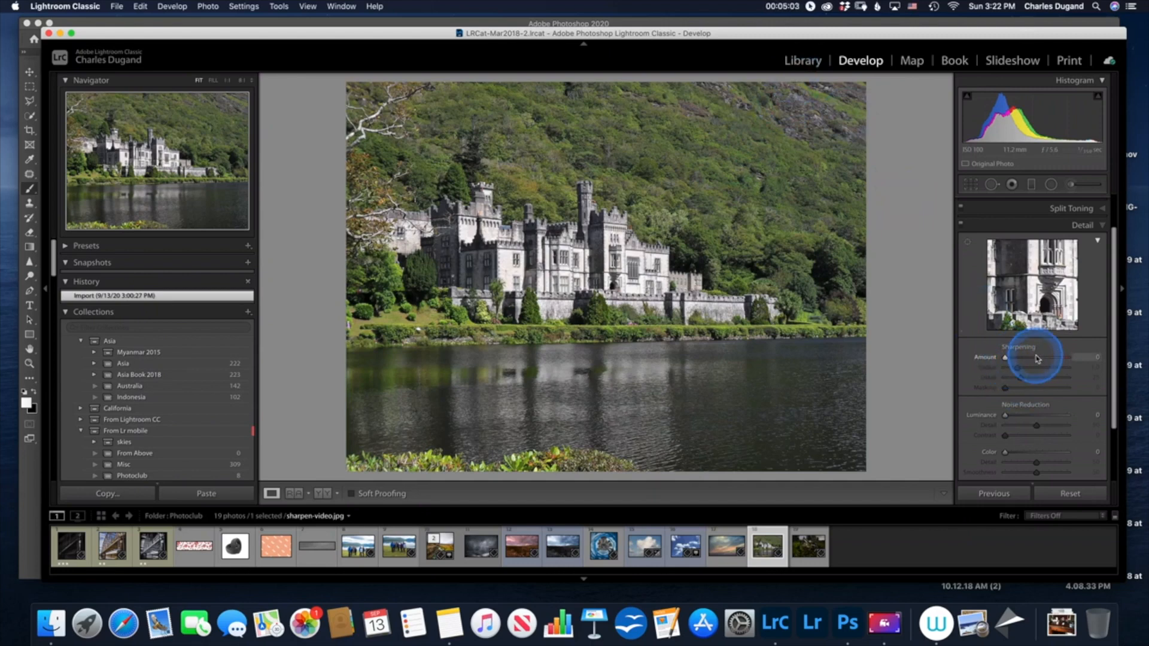
pyautogui.click(803, 61)
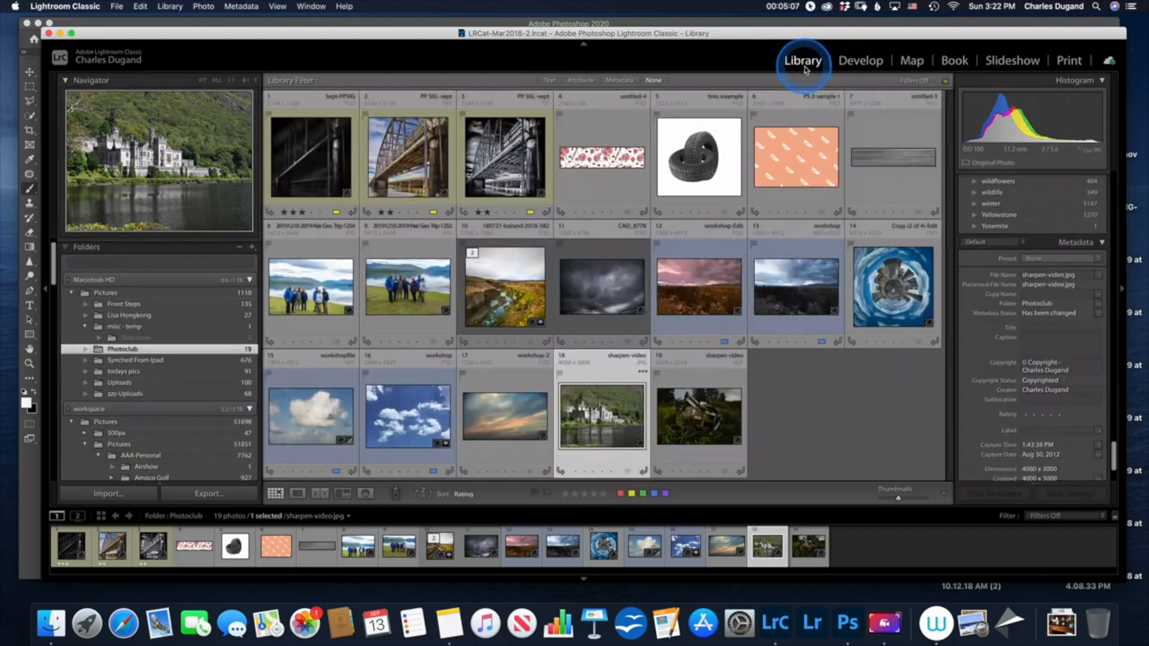
# Open the raw boat photo "sharpen video.nef" from the Library for editing in Photoshop.
pyautogui.click(714, 429)
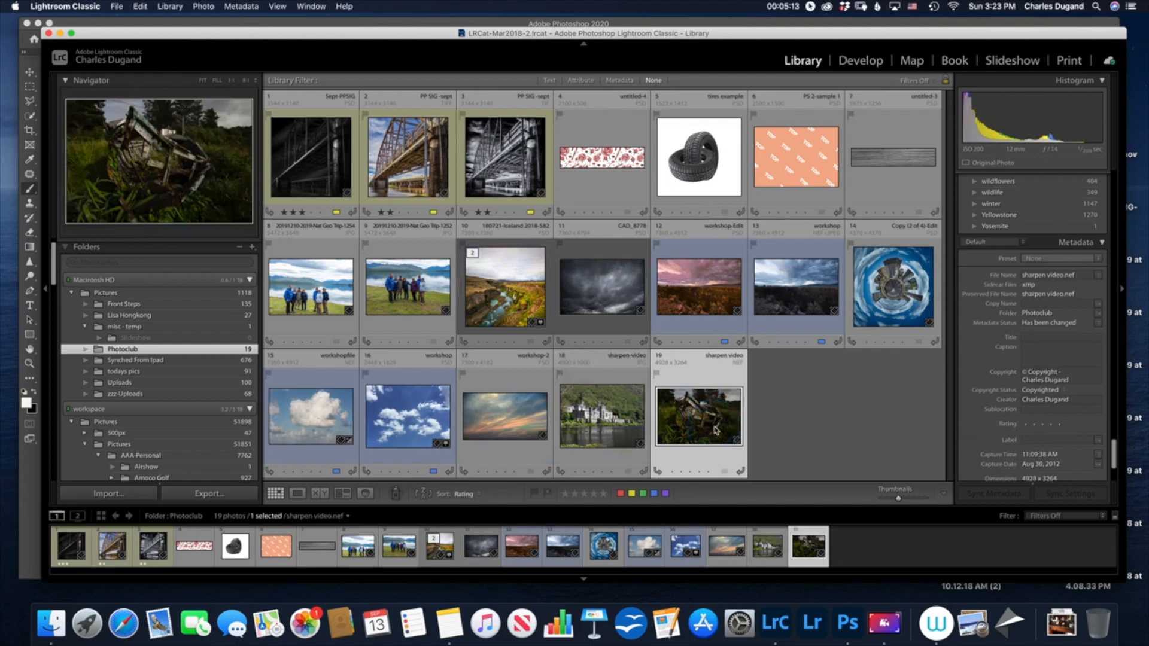
pyautogui.click(714, 429)
pyautogui.click(716, 430)
pyautogui.press('super+e')
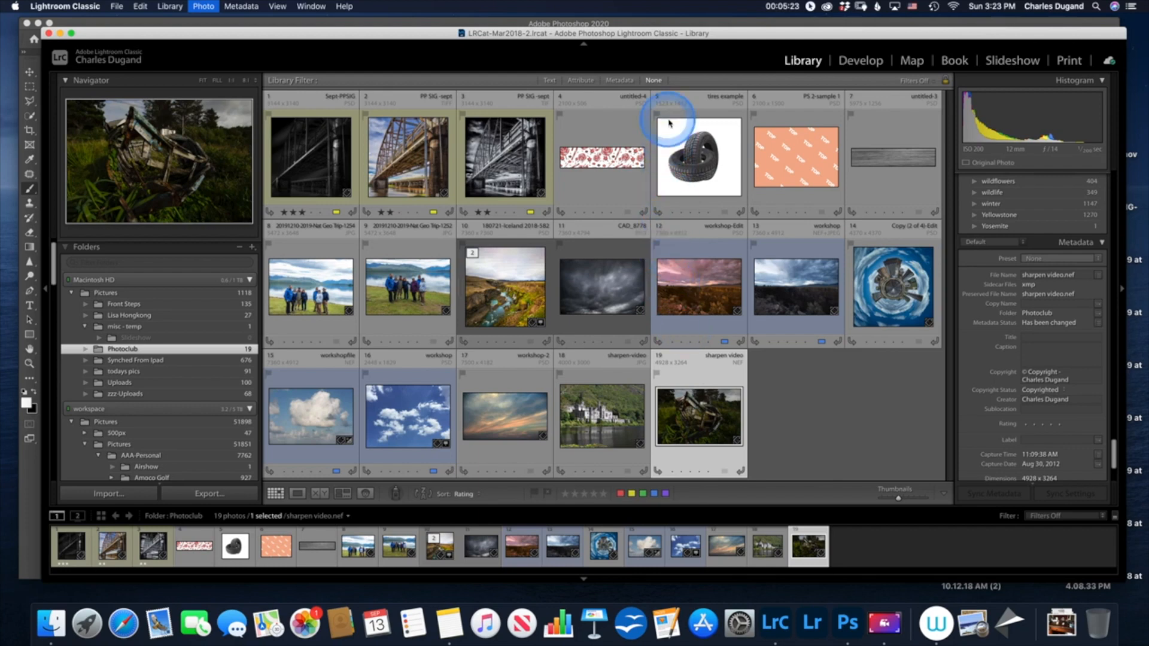
pyautogui.click(783, 9)
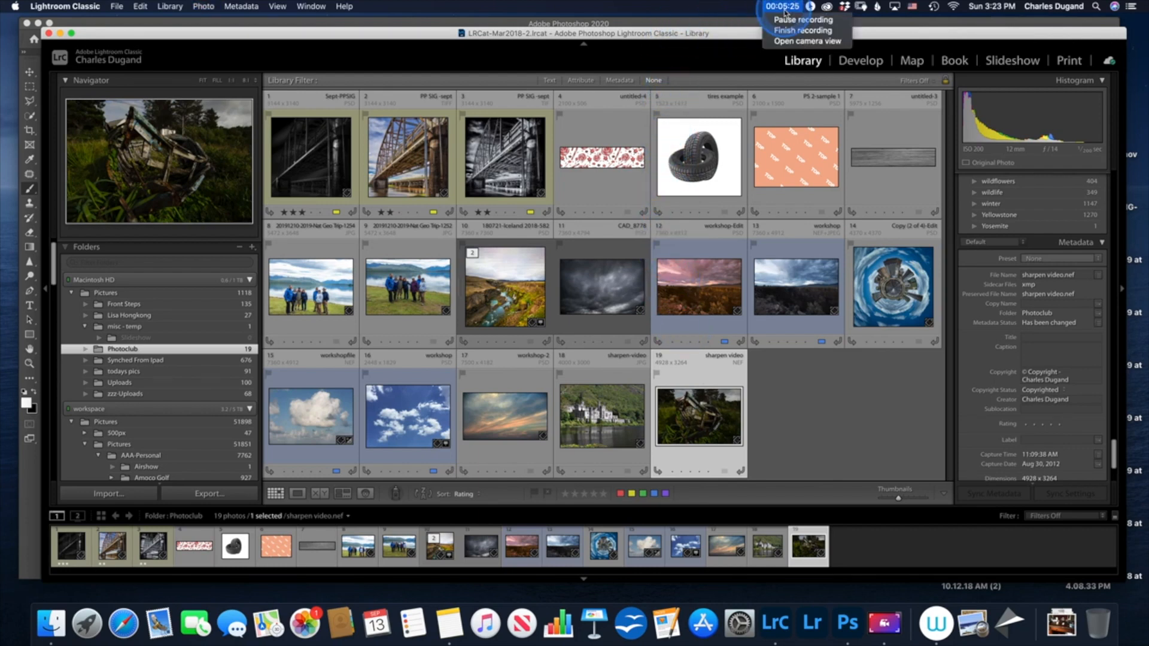
pyautogui.click(790, 22)
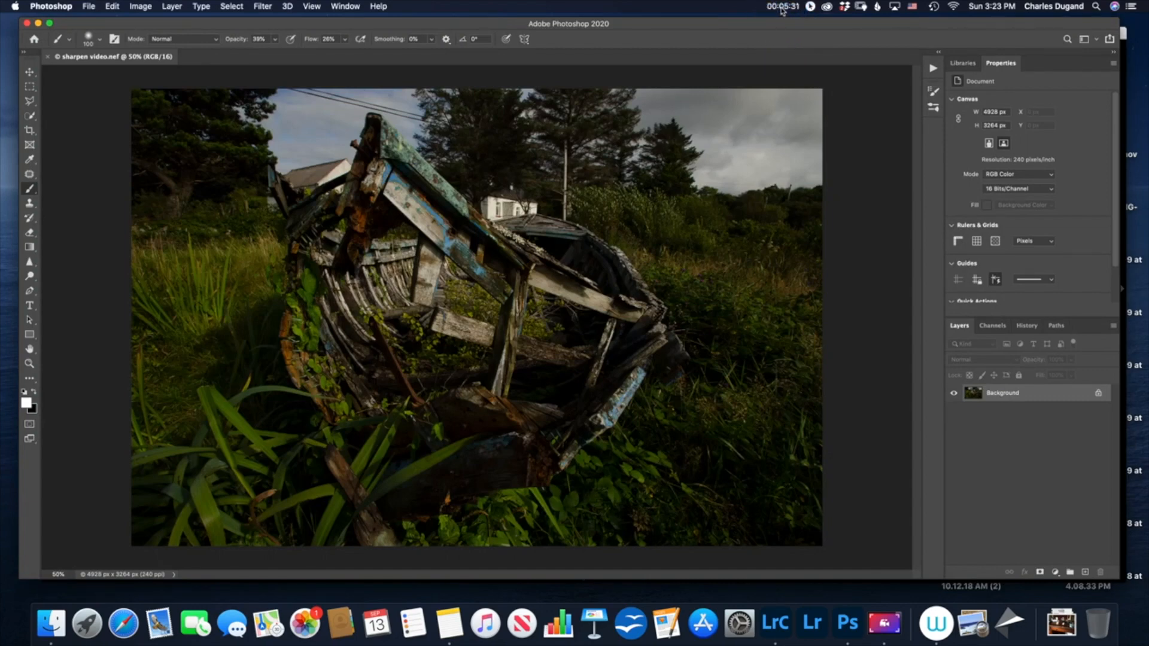
pyautogui.click(782, 8)
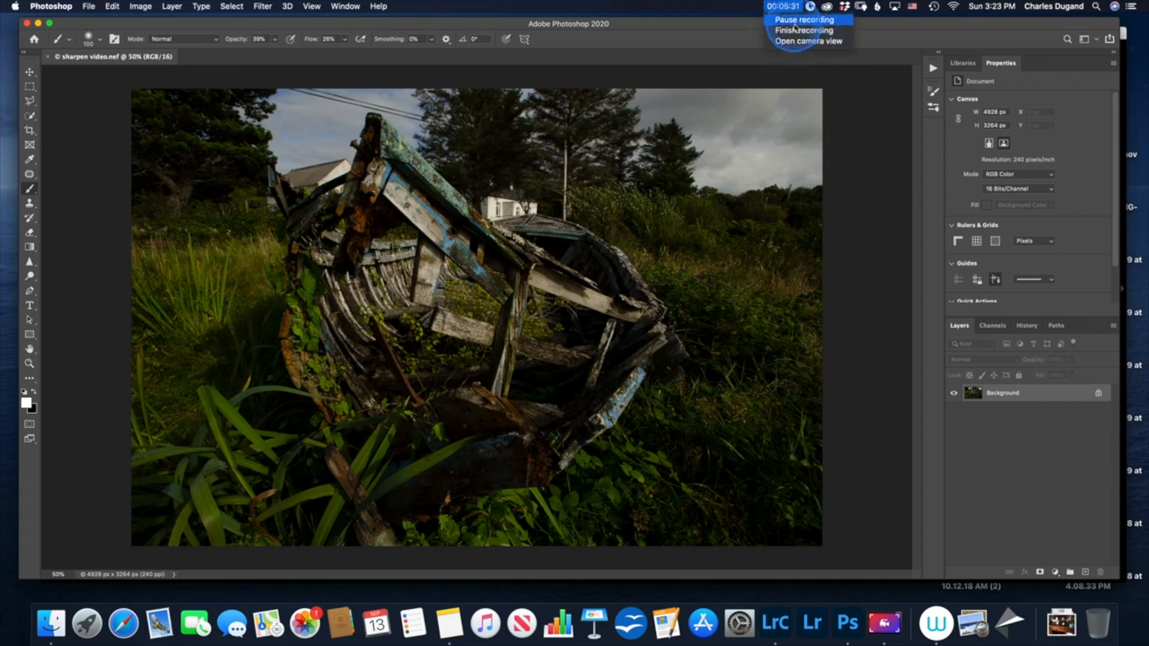
pyautogui.click(793, 24)
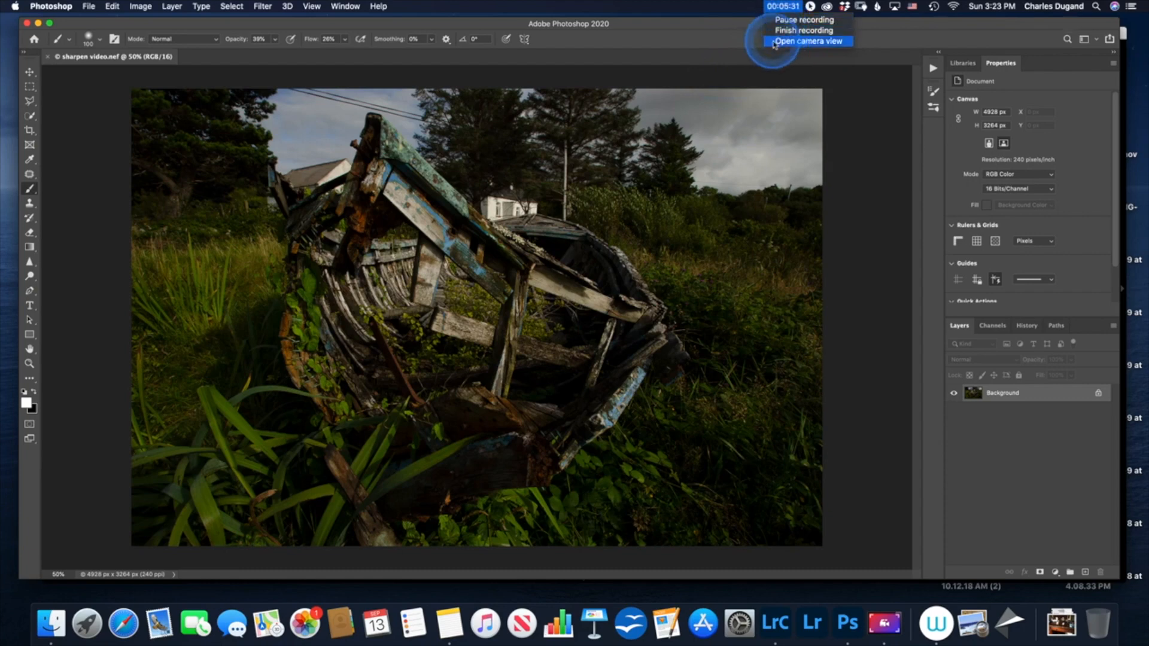
# Open the boat photo in the Camera Raw filter, inspect the sharpening controls under Detail, and accept the filter with its default values.
pyautogui.click(784, 23)
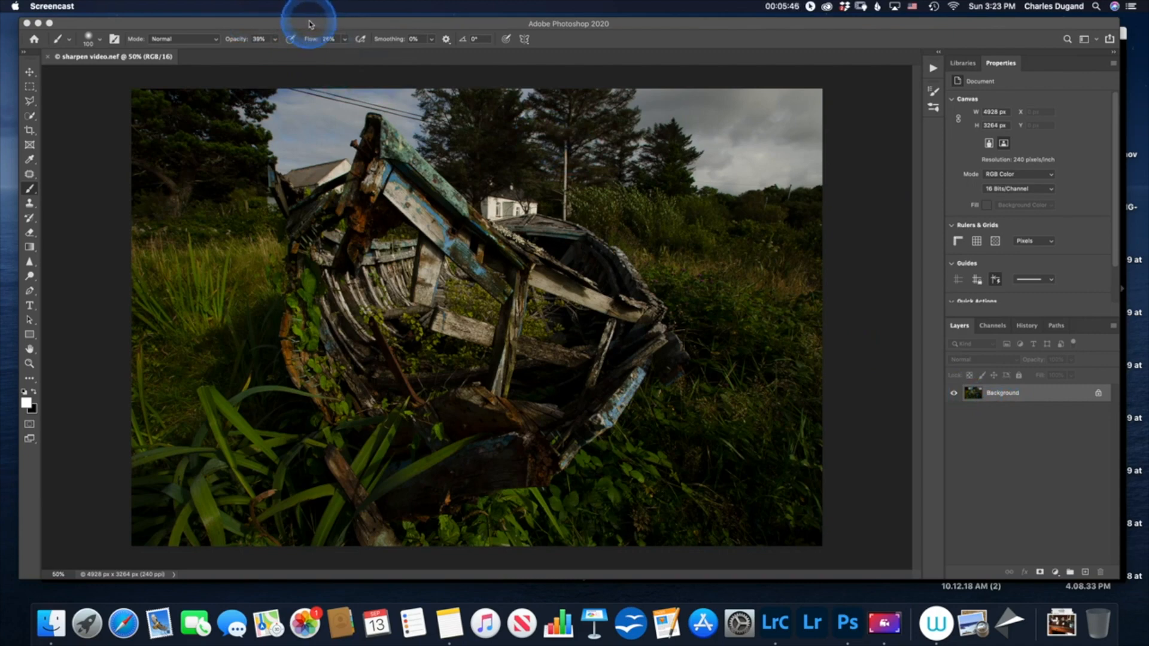
pyautogui.moveTo(348, 27); pyautogui.dragTo(359, 43)
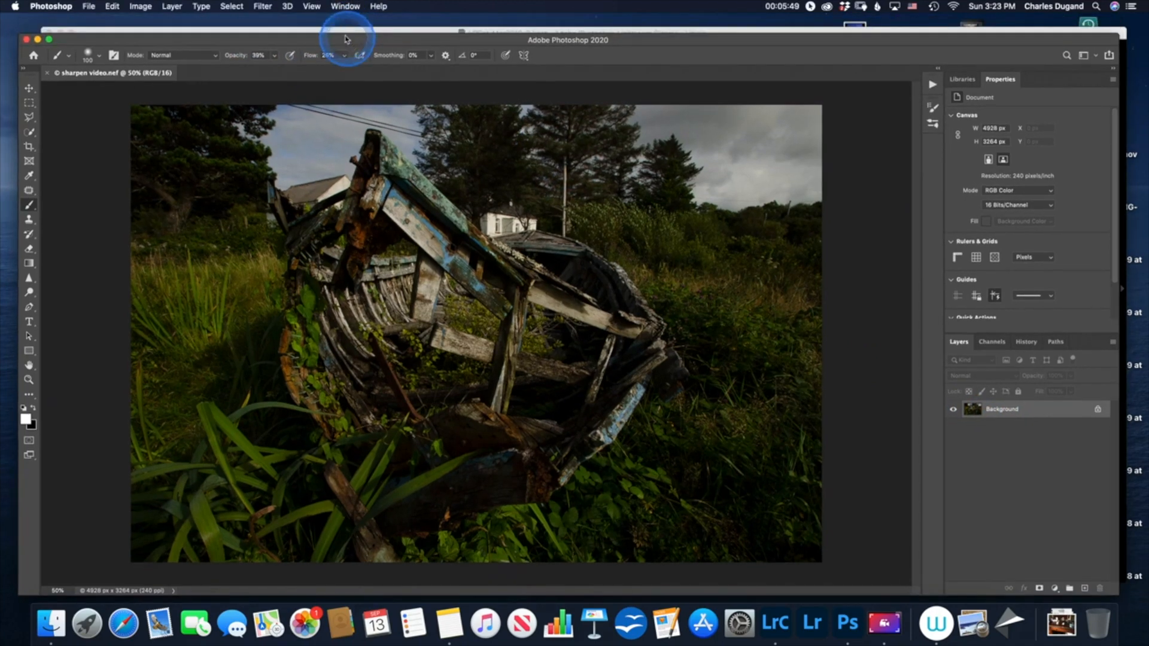
pyautogui.click(264, 7)
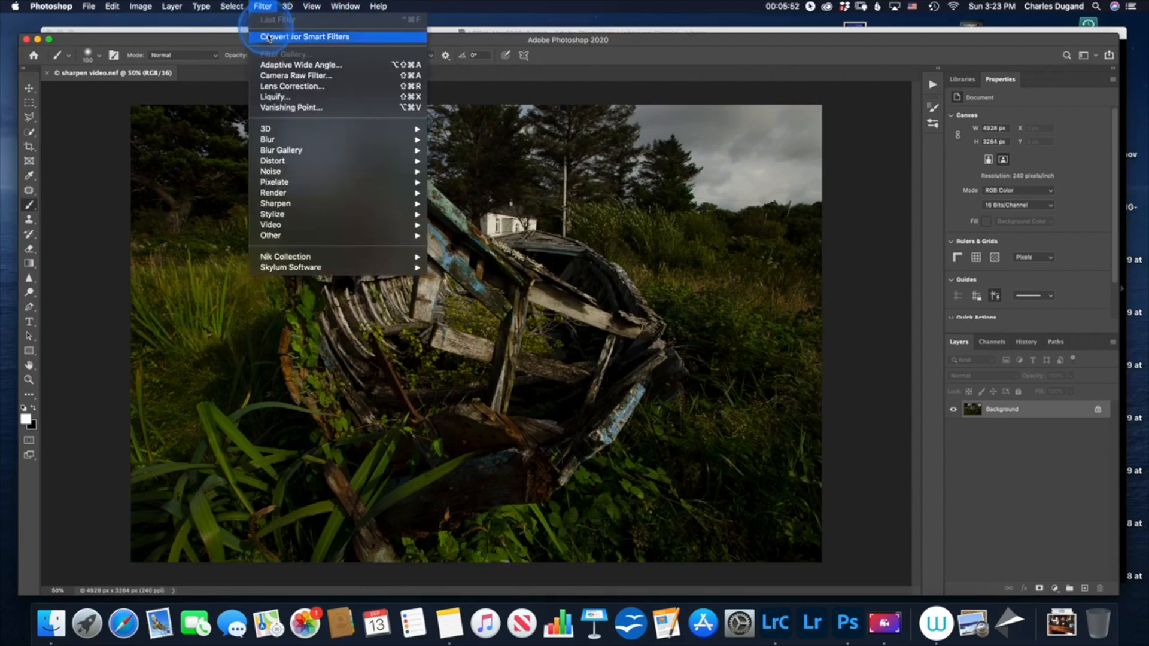
pyautogui.click(293, 77)
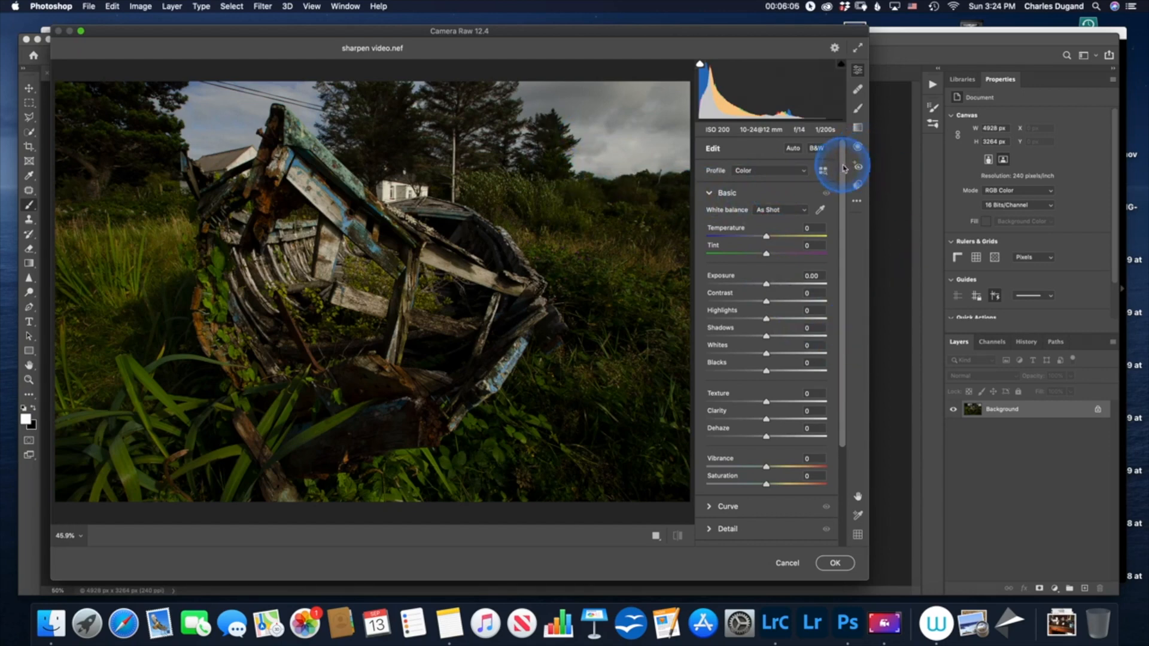
pyautogui.moveTo(843, 169); pyautogui.dragTo(854, 256)
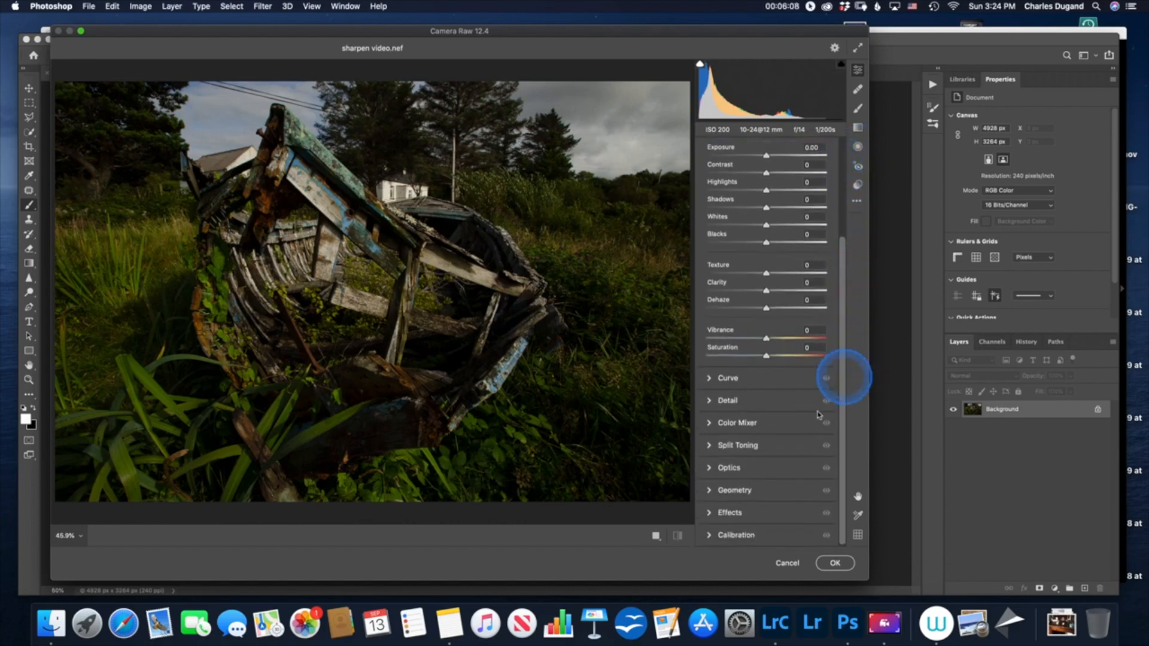
pyautogui.click(717, 401)
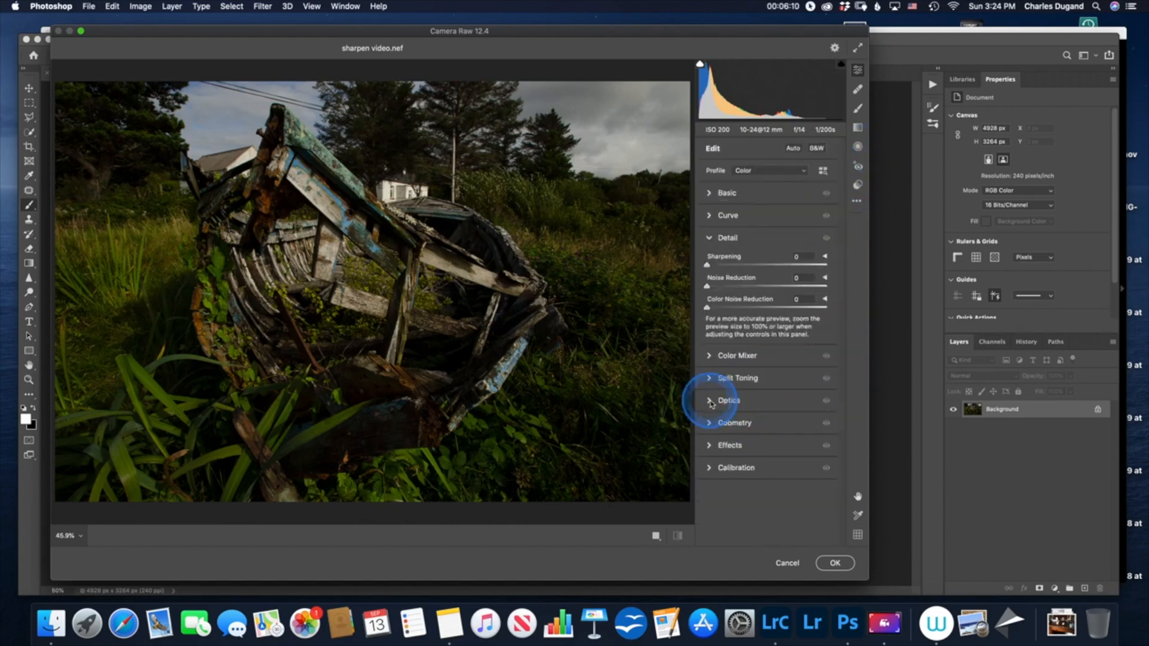
pyautogui.click(713, 271)
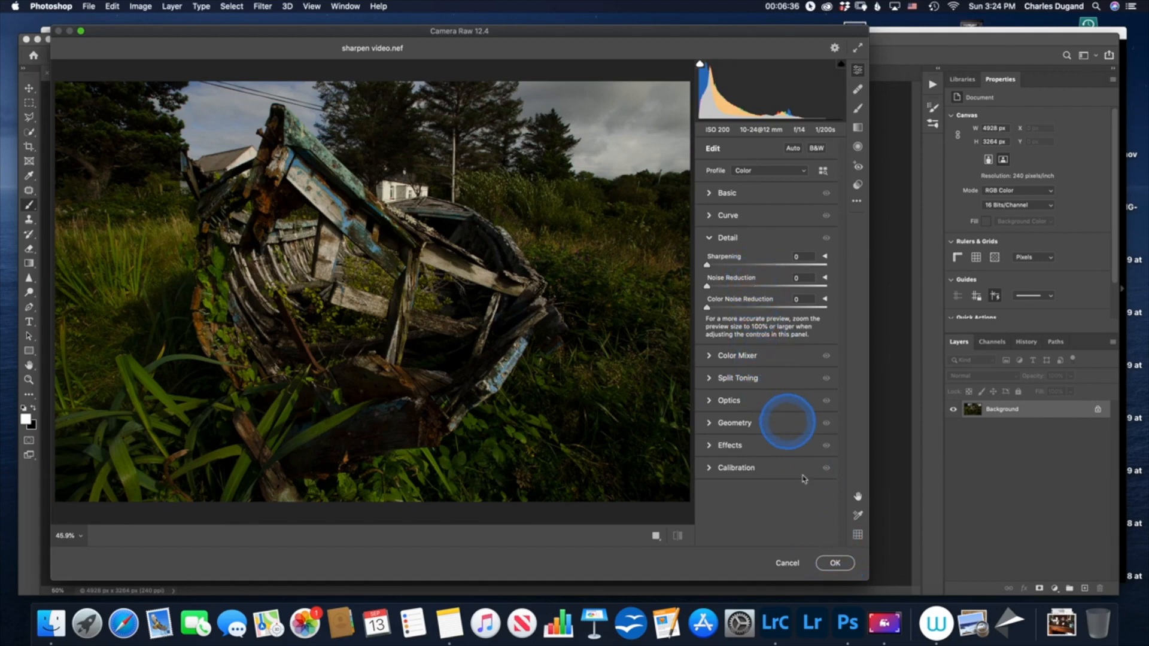
pyautogui.click(835, 565)
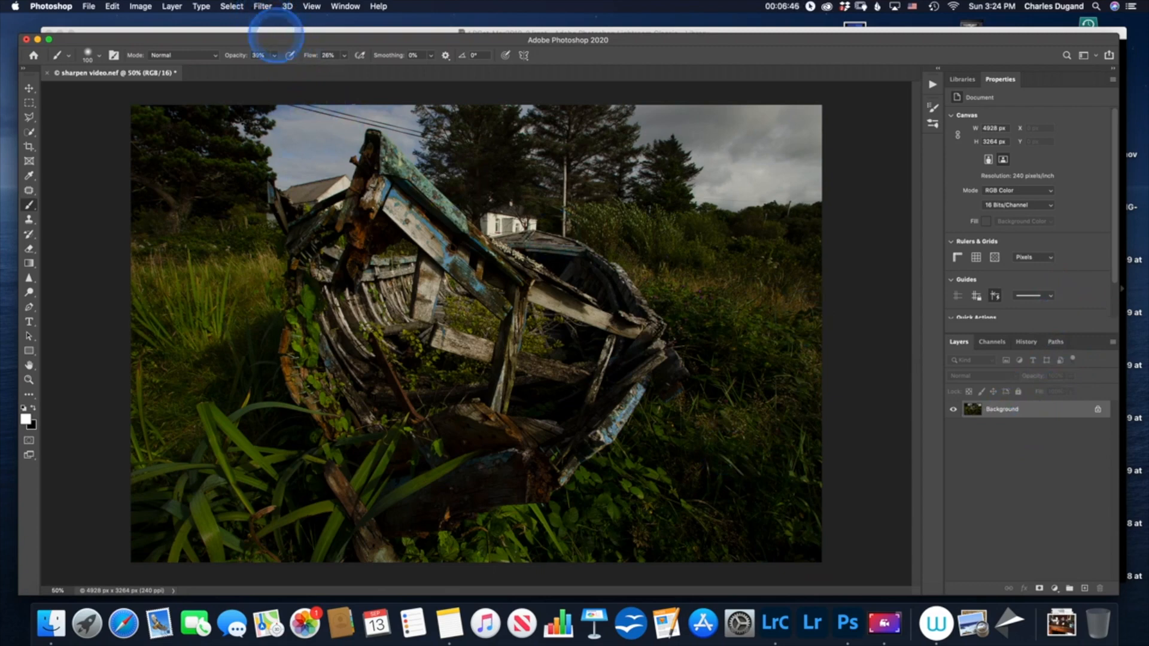
# Duplicate the boat photo's Background layer and delete the surplus second copy, keeping a single duplicate above the original.
pyautogui.hotkey('ctrl', 'j')
pyautogui.hotkey('ctrl', 'j')
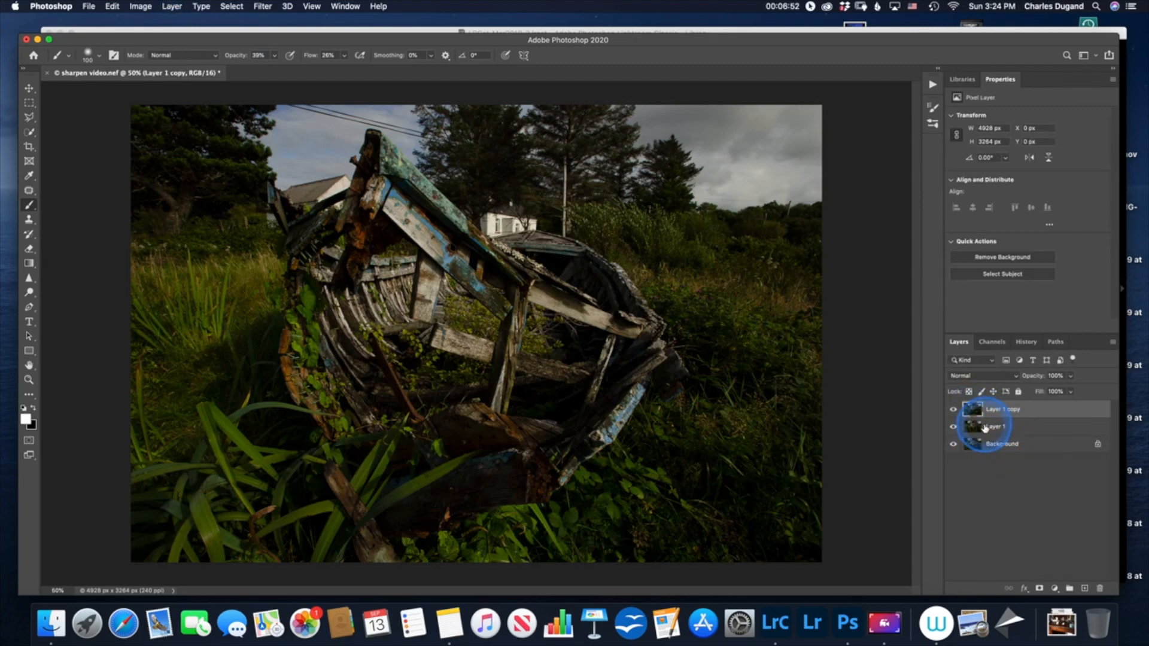
pyautogui.moveTo(975, 410); pyautogui.dragTo(1098, 589)
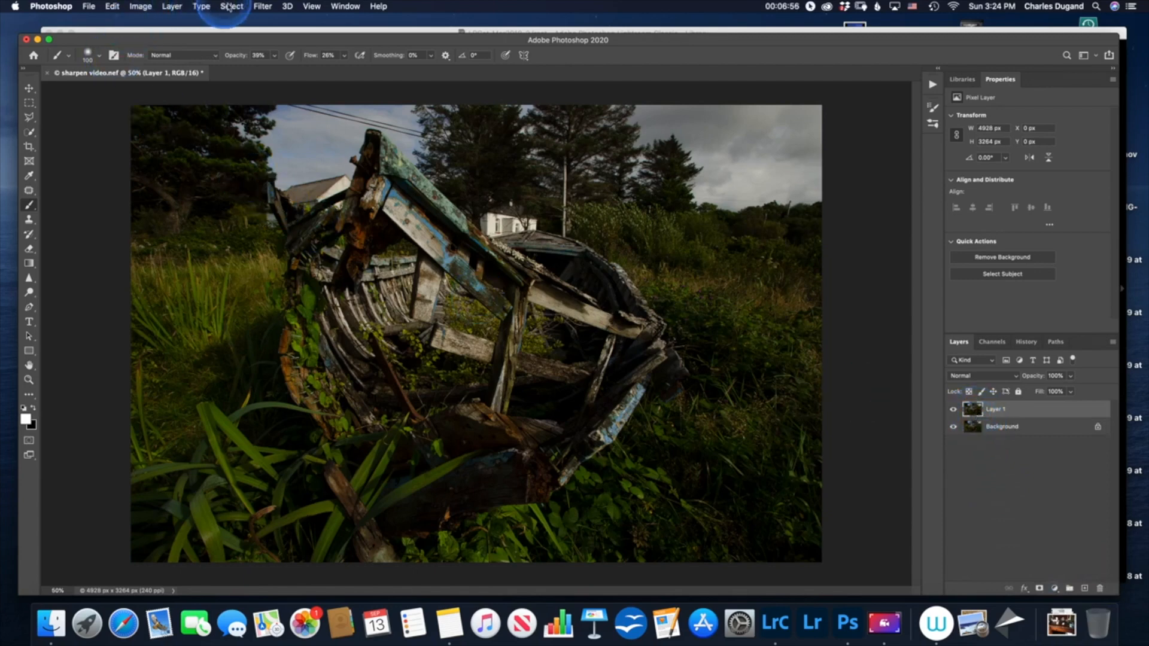
# Start an Unsharp Mask on Layer 1 and set its Amount to 143% while viewing the boat's bow at 200%.
pyautogui.click(263, 7)
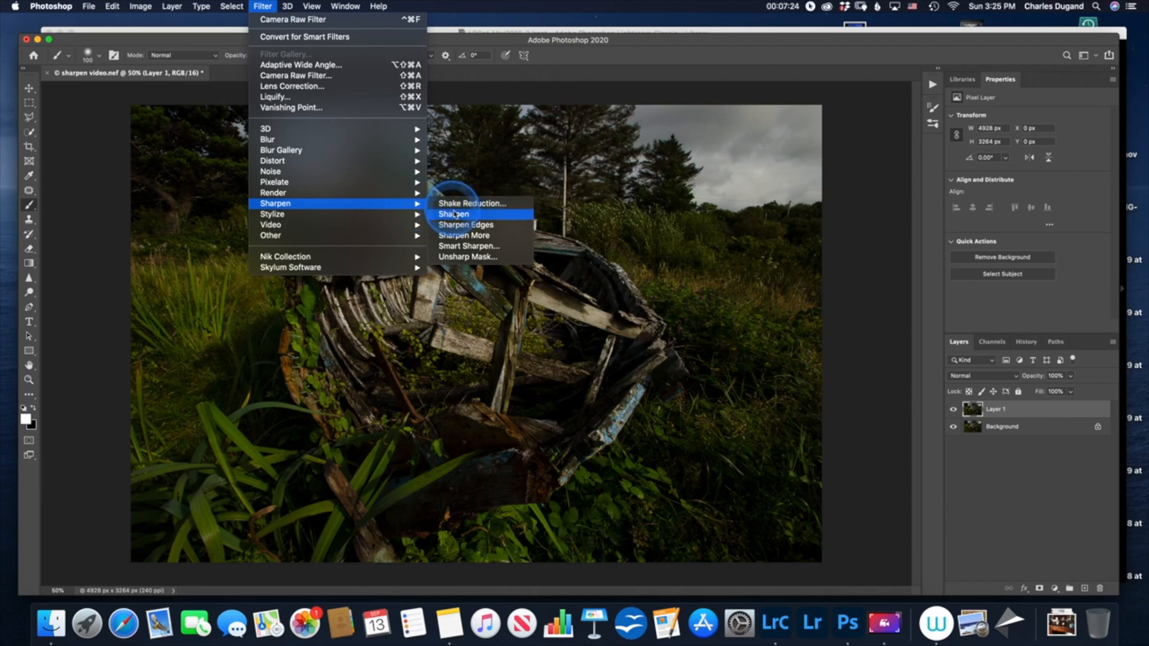
pyautogui.click(460, 257)
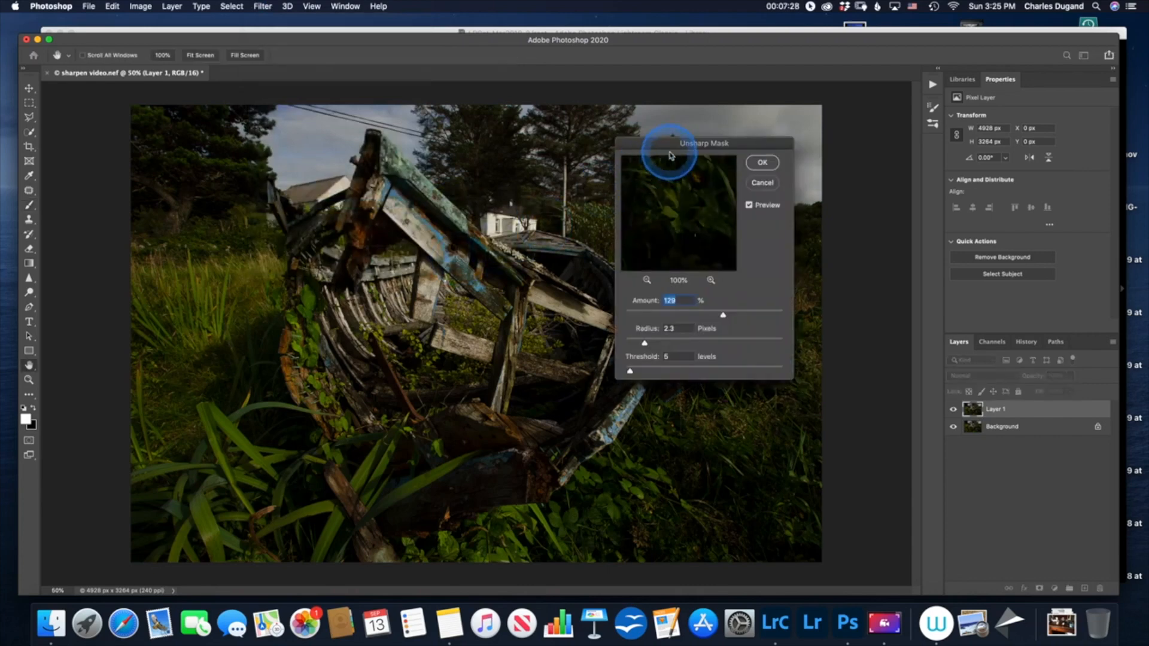
pyautogui.moveTo(668, 151); pyautogui.dragTo(649, 124)
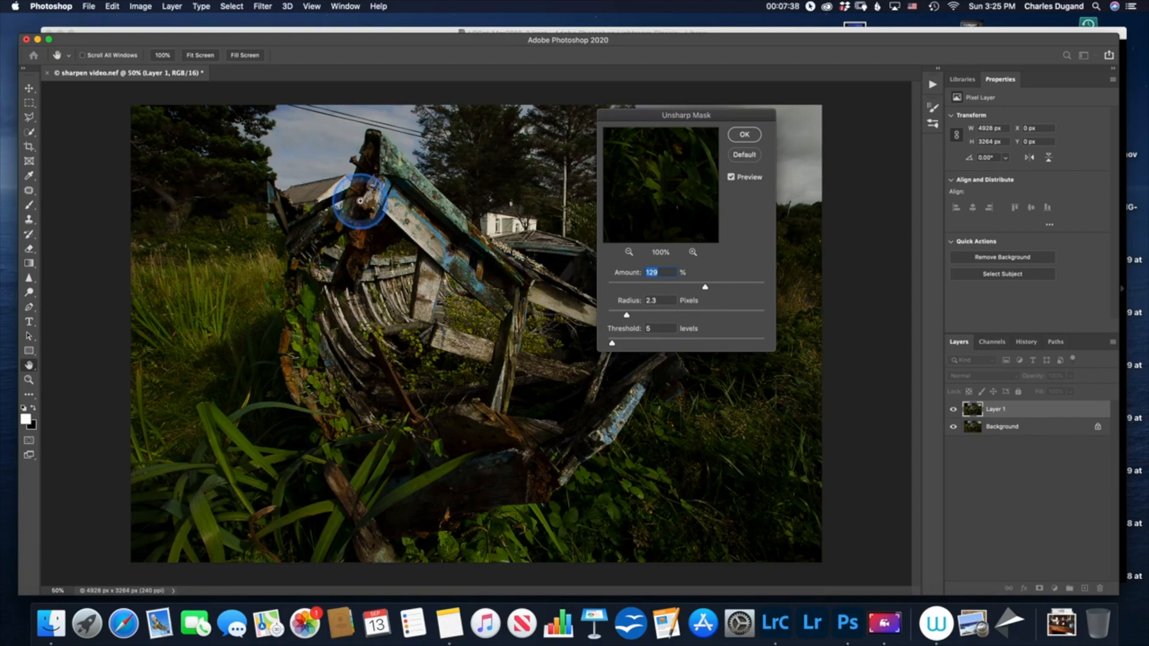
pyautogui.scroll(6, 360, 201)
pyautogui.scroll(10, 362, 204)
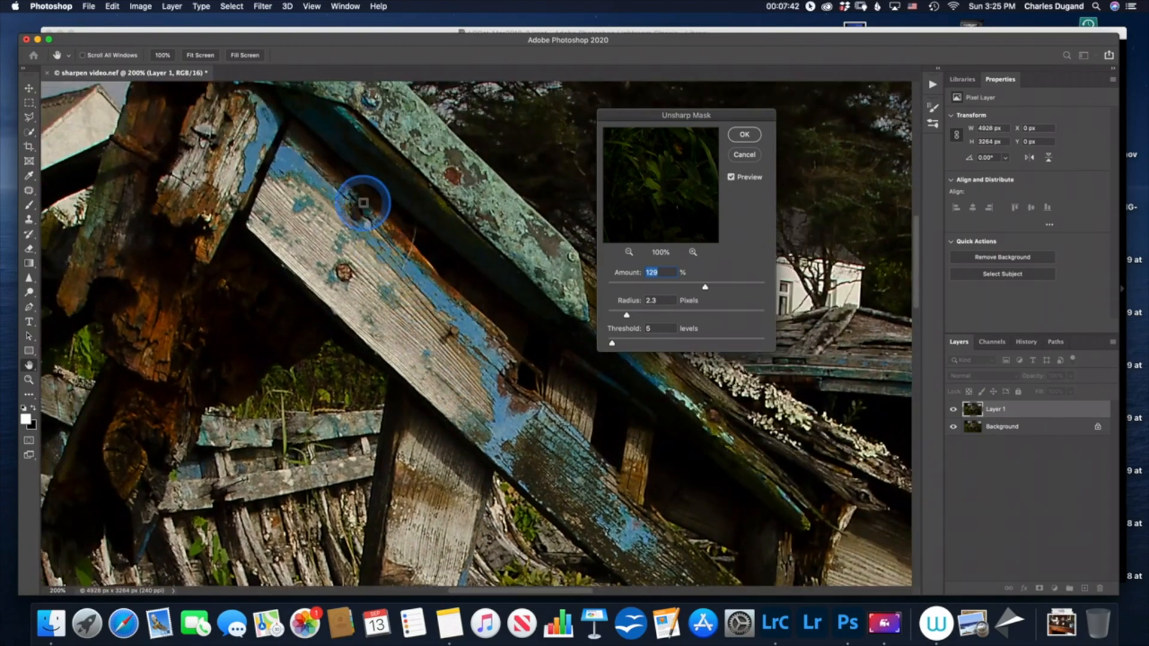
pyautogui.hscroll(-5, 363, 203)
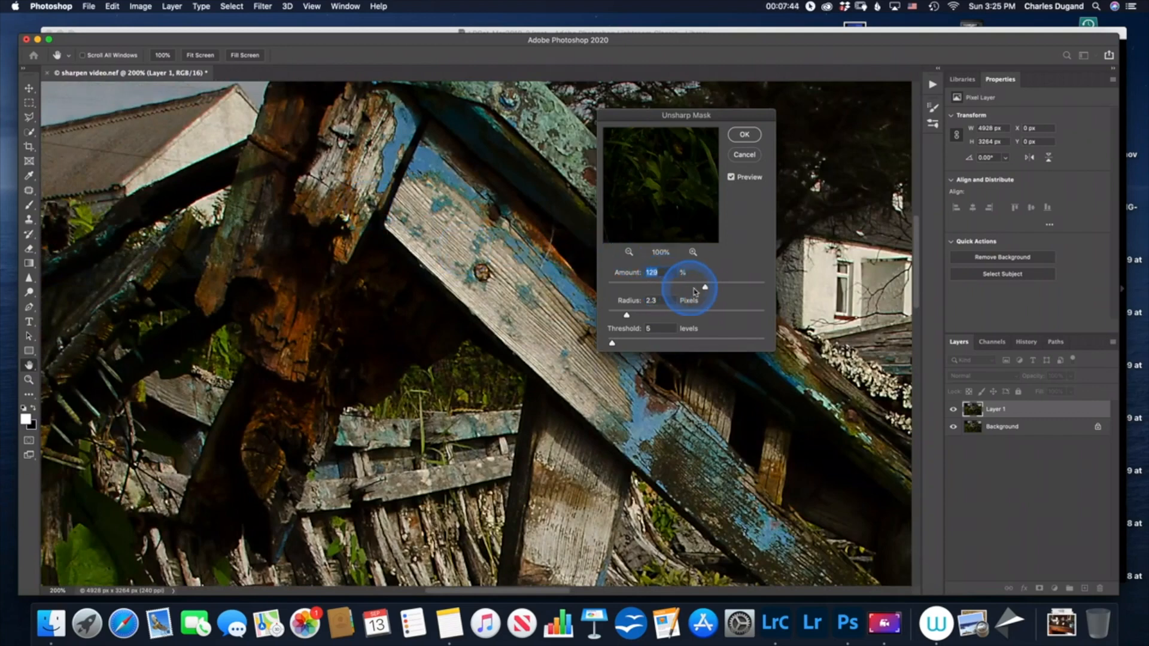
pyautogui.moveTo(705, 289)
pyautogui.mouseDown()
pyautogui.moveTo(637, 285)
pyautogui.moveTo(704, 284)
pyautogui.mouseUp()
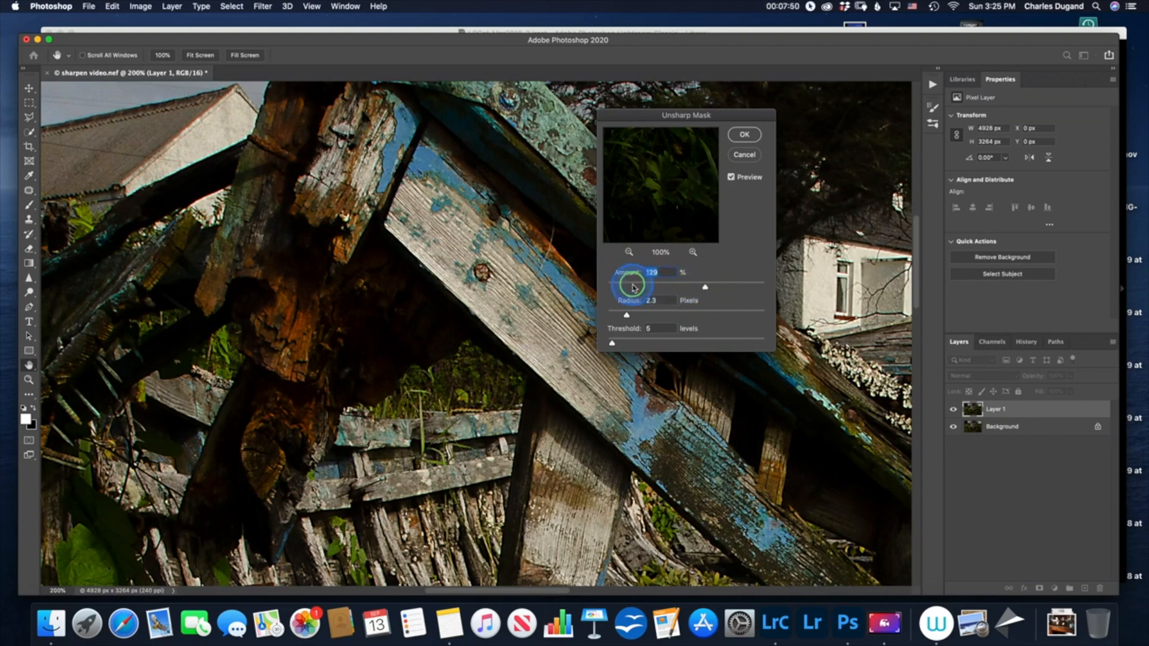
pyautogui.moveTo(703, 289)
pyautogui.mouseDown()
pyautogui.moveTo(642, 290)
pyautogui.moveTo(714, 291)
pyautogui.mouseUp()
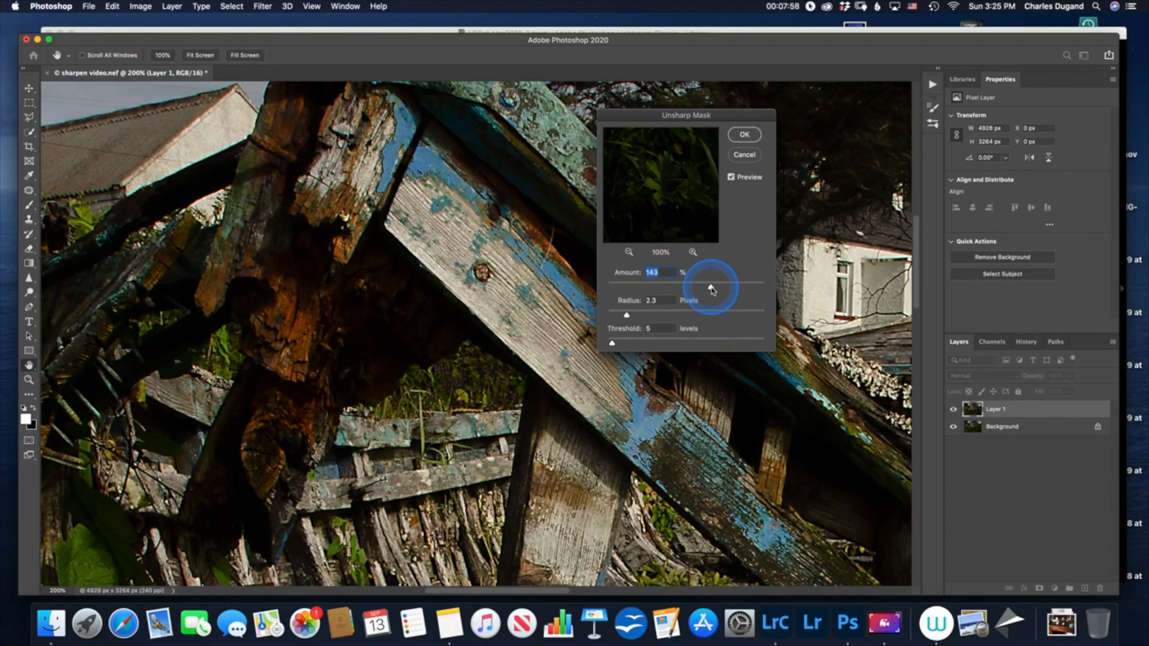
# Try Unsharp Mask radii of 7.0 and 20.5 pixels on the boat's wood, and settle the Radius at 1.7 pixels.
pyautogui.moveTo(627, 316); pyautogui.dragTo(659, 315)
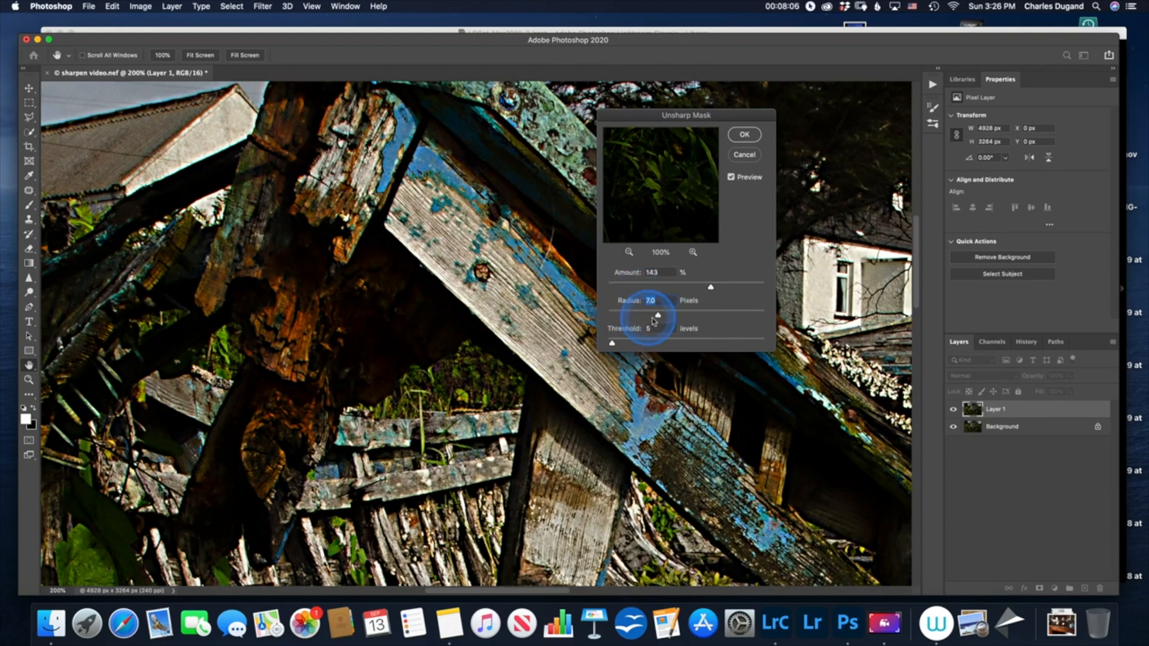
pyautogui.moveTo(658, 315); pyautogui.dragTo(624, 317)
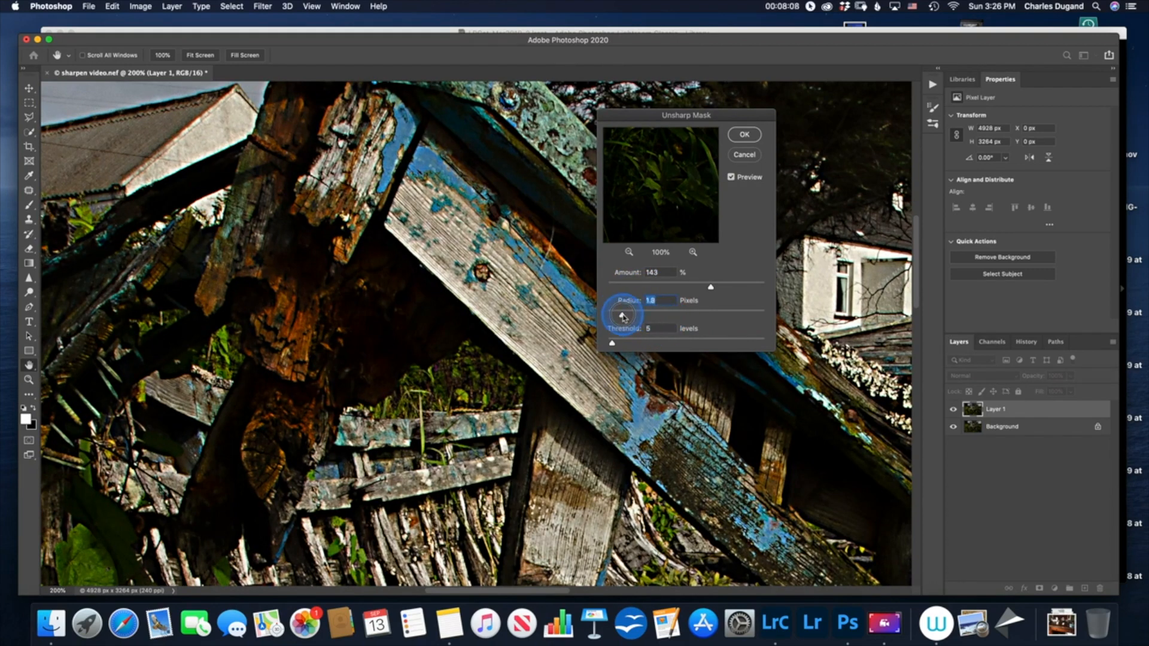
pyautogui.moveTo(622, 316); pyautogui.dragTo(677, 317)
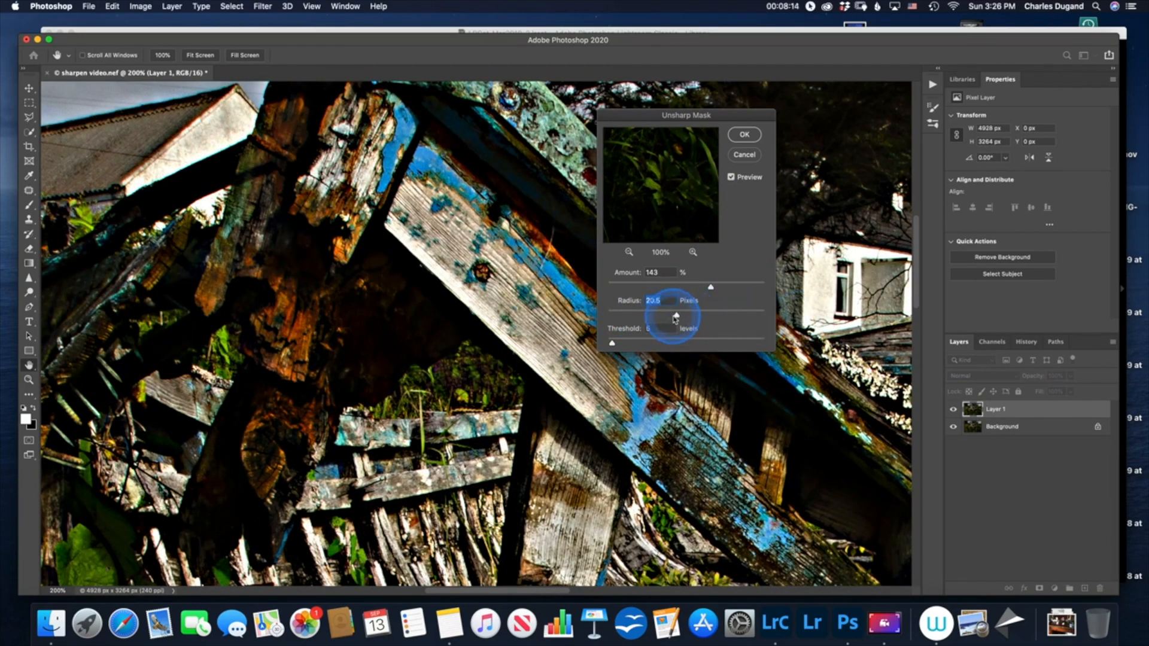
pyautogui.moveTo(680, 317); pyautogui.dragTo(621, 317)
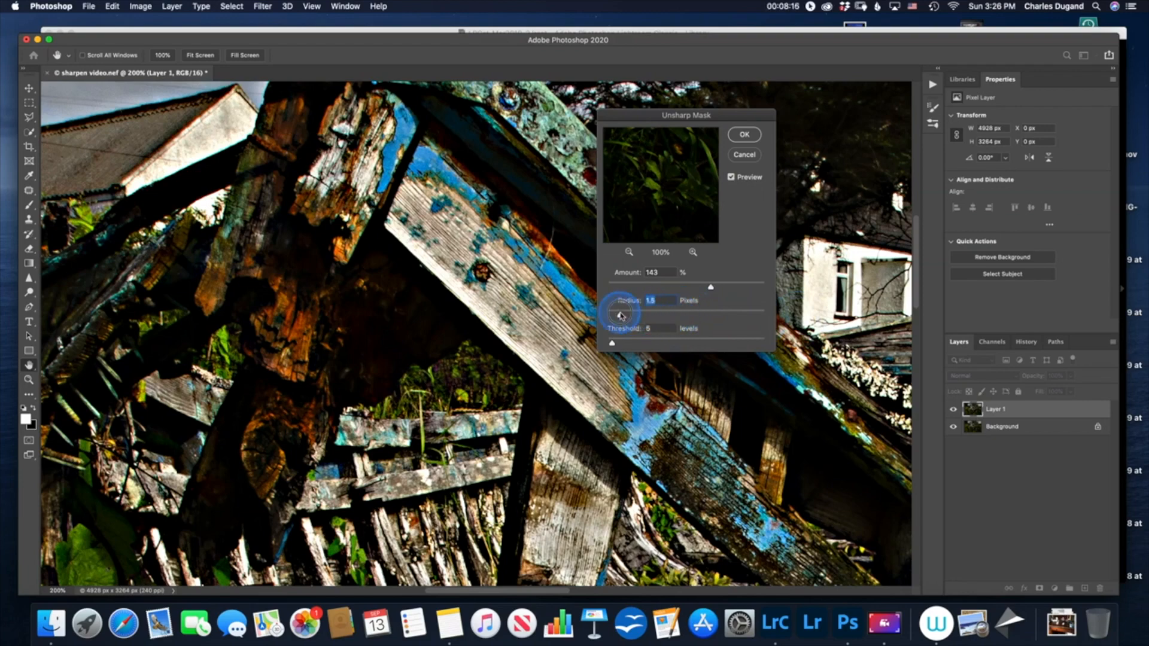
pyautogui.moveTo(621, 317); pyautogui.dragTo(623, 319)
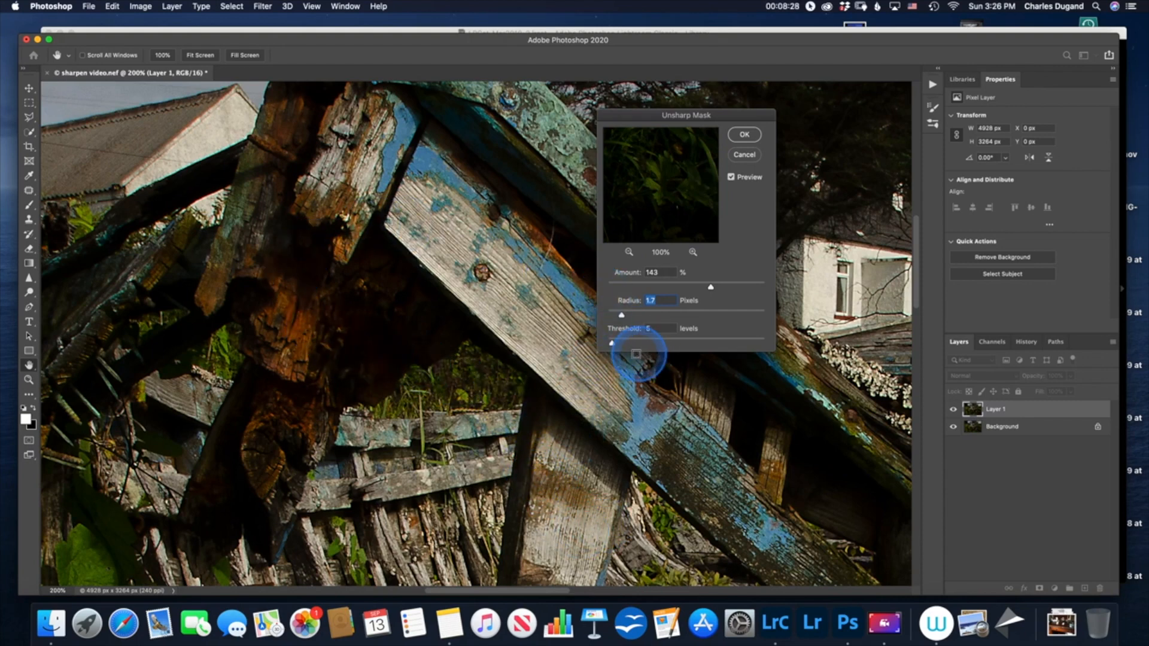
# Try Unsharp Mask thresholds of 0 and 132 levels, and settle the Threshold at 5 levels.
pyautogui.moveTo(611, 344); pyautogui.dragTo(606, 346)
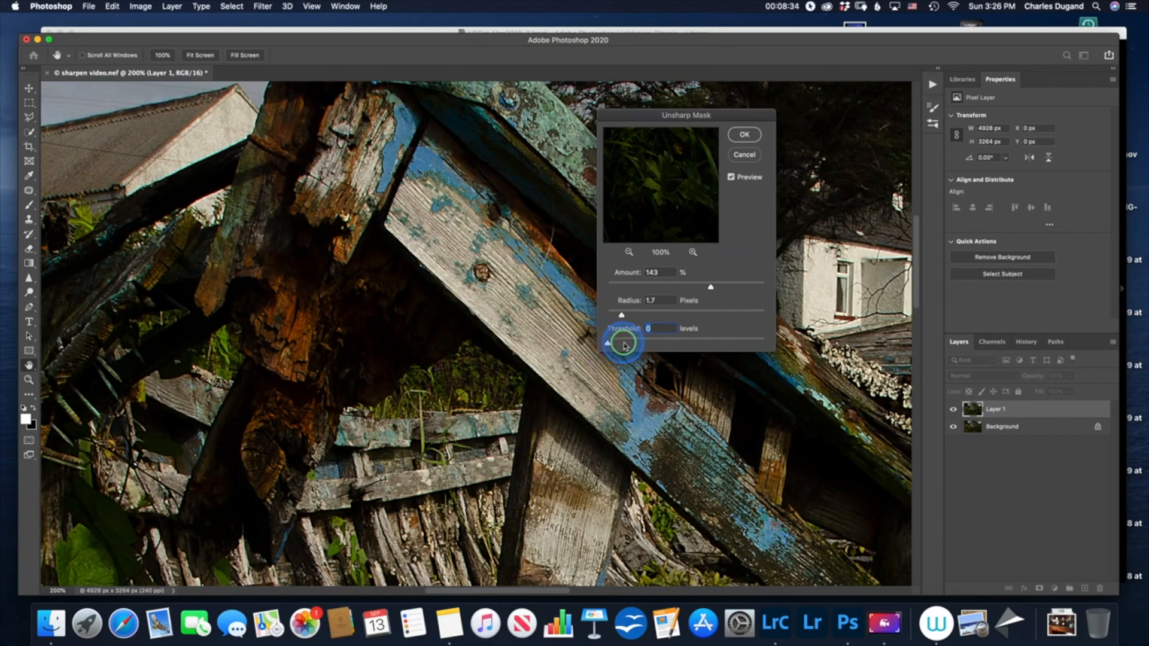
pyautogui.moveTo(607, 345); pyautogui.dragTo(721, 339)
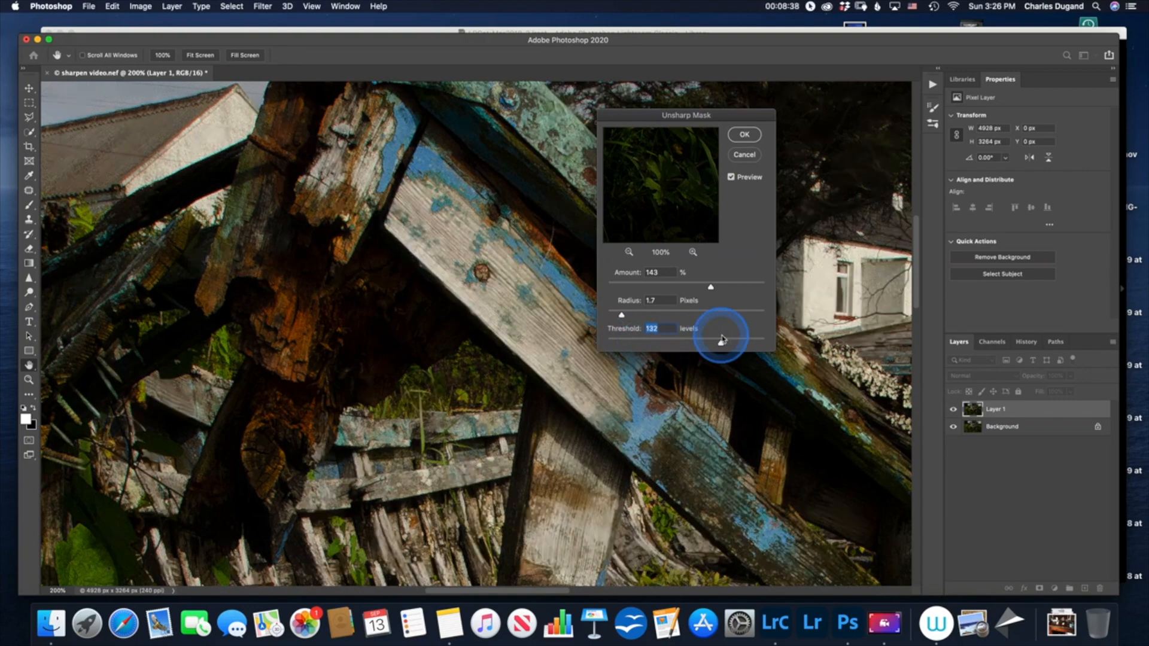
pyautogui.moveTo(722, 340); pyautogui.dragTo(615, 343)
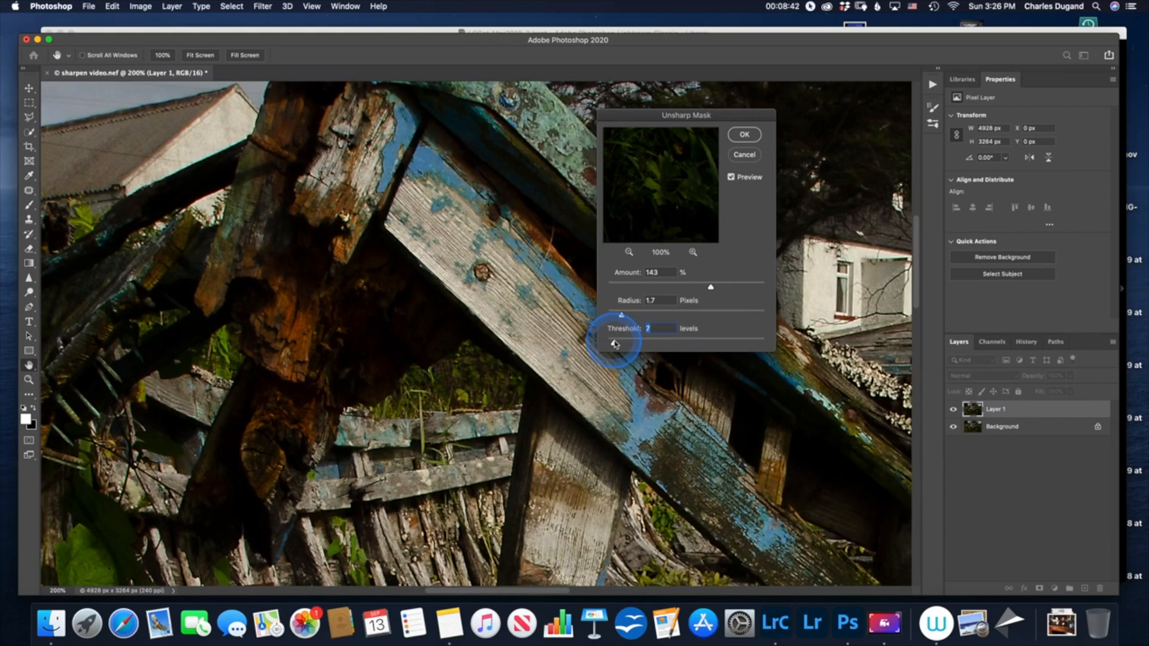
pyautogui.hscroll(2, 615, 345)
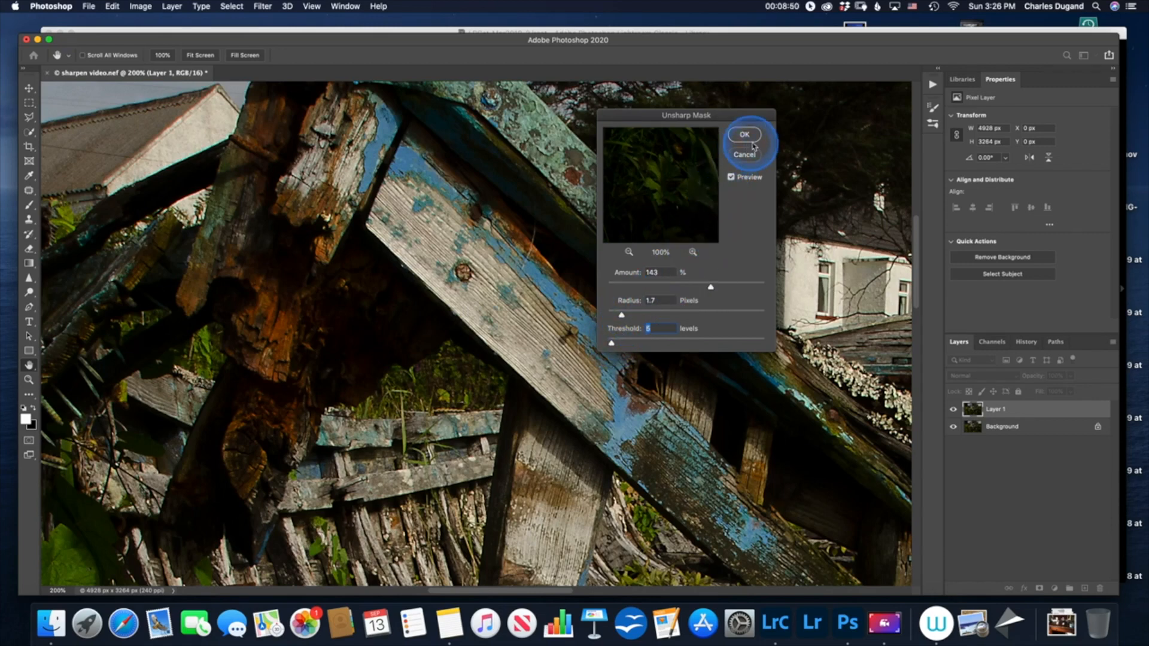
# Compare the boat's bow with the Unsharp Mask preview off and on, and apply the filter to Layer 1.
pyautogui.click(731, 177)
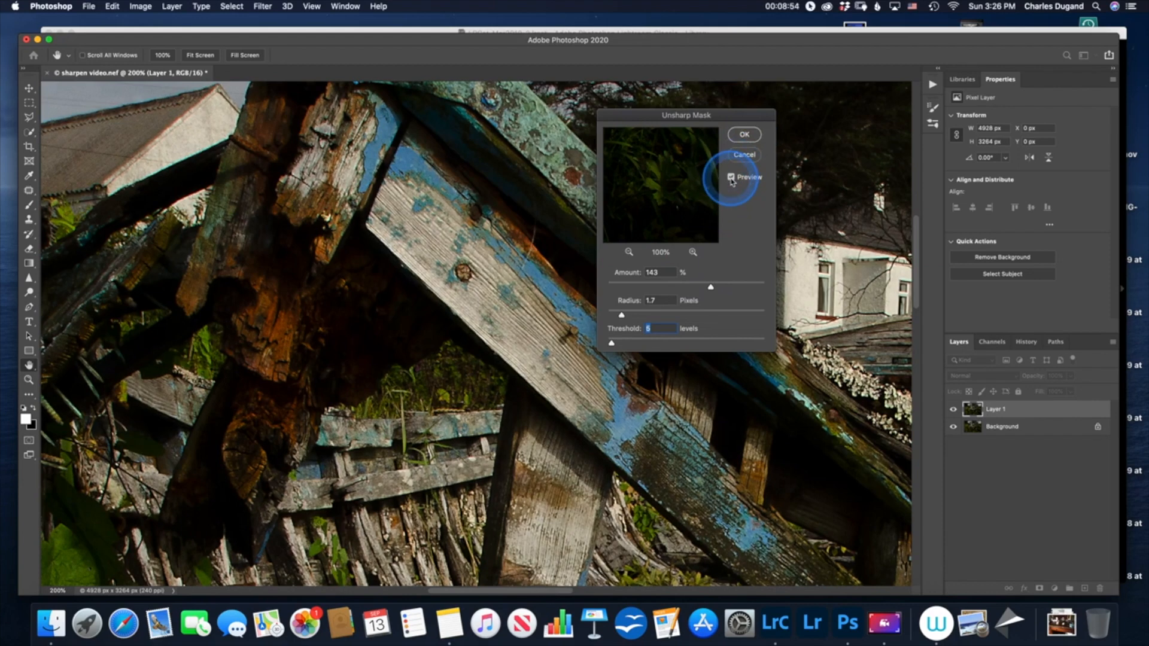
pyautogui.click(731, 177)
pyautogui.click(731, 177)
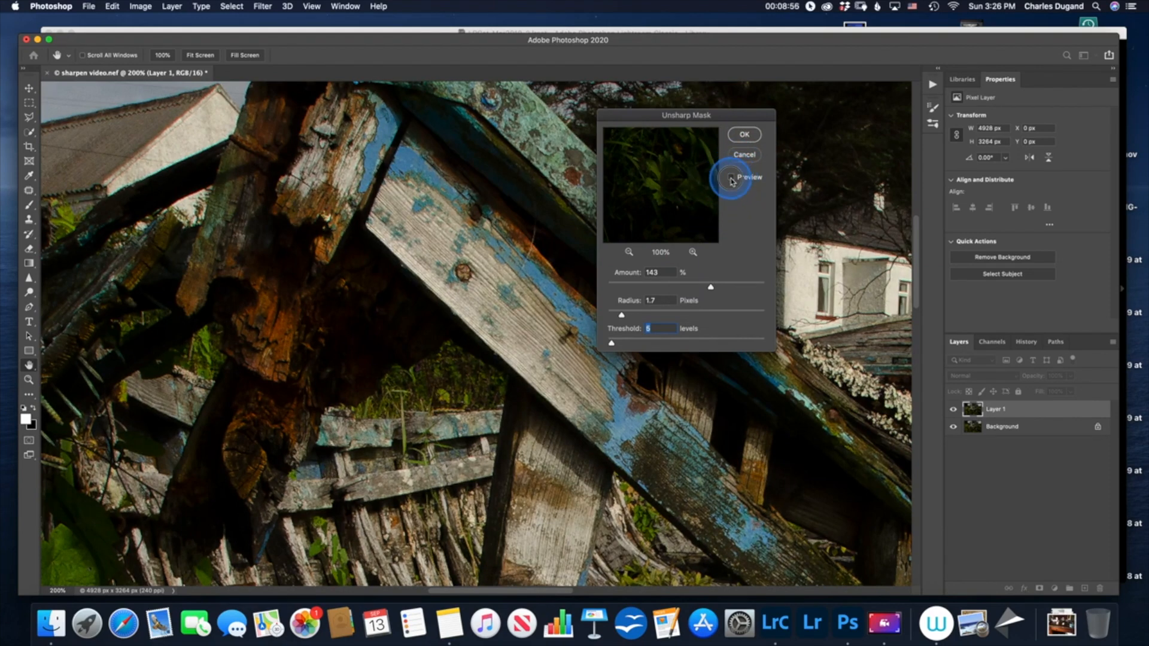
pyautogui.moveTo(695, 206); pyautogui.dragTo(677, 237)
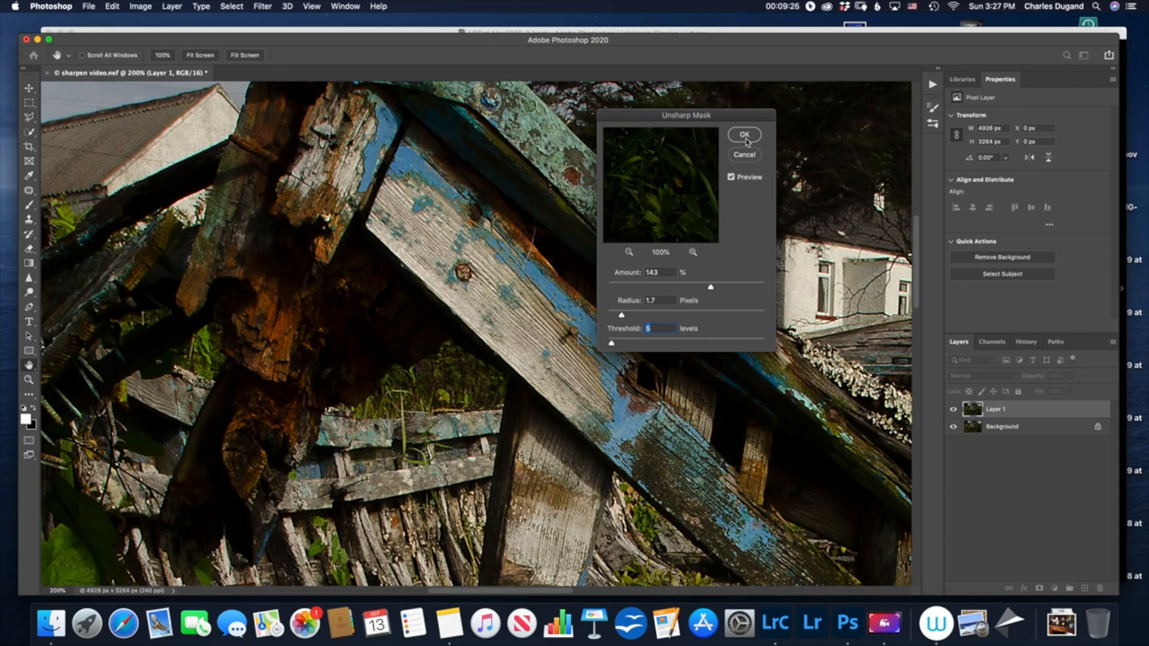
pyautogui.click(746, 138)
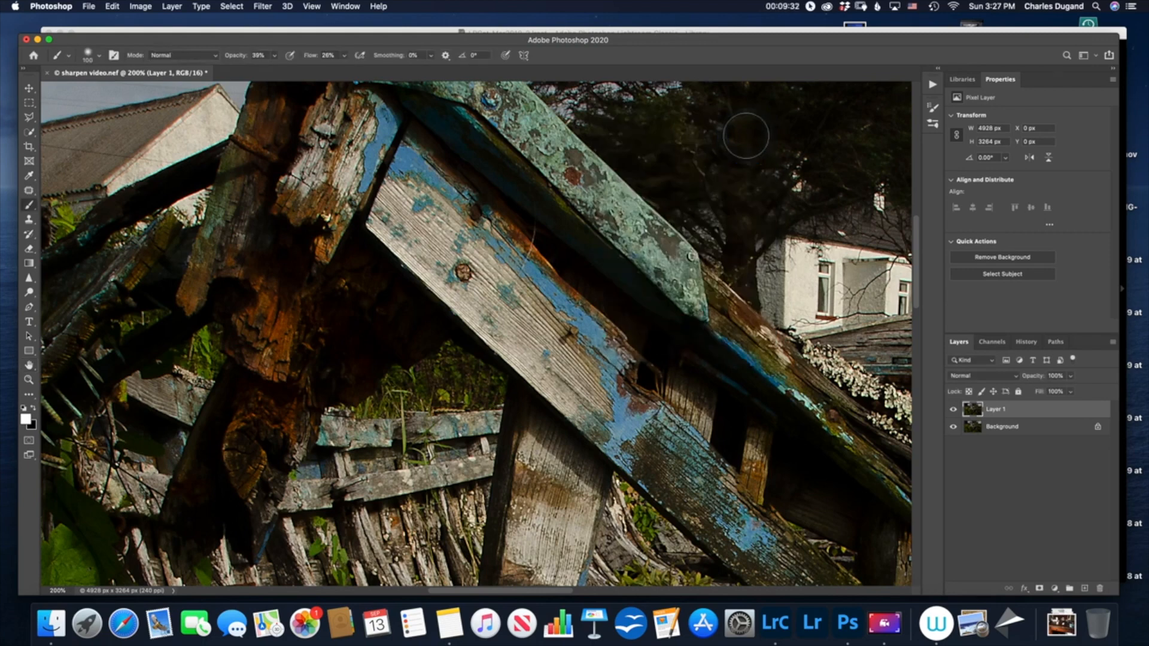
pyautogui.click(746, 136)
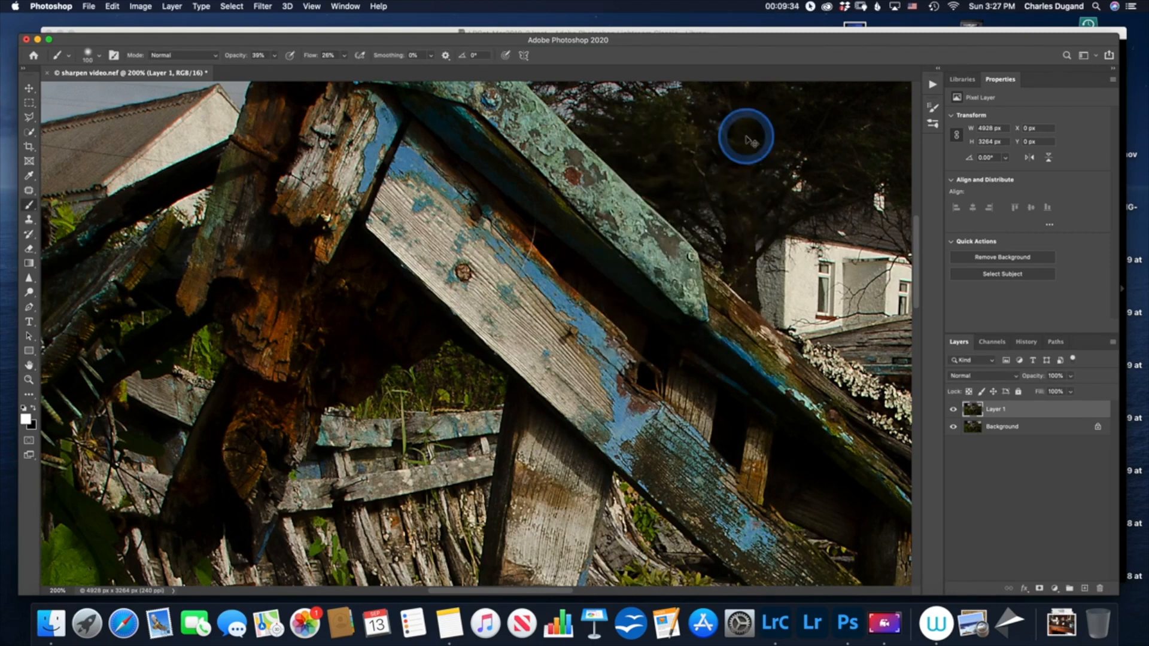
# Examine the sharpened wood grain of the boat's bow at 400% and the whole photo at 33.3%.
pyautogui.press('super+equal')
pyautogui.press('super+equal')
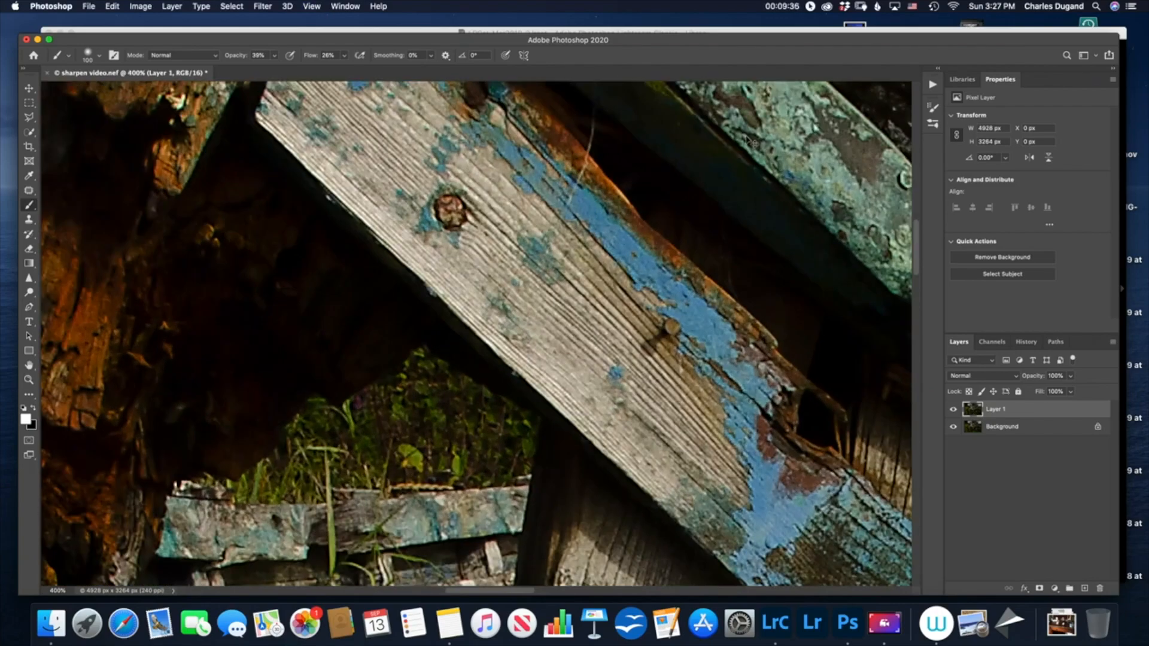
pyautogui.press('super+minus')
pyautogui.press('super+minus')
pyautogui.press('super+minus')
pyautogui.press('super+minus')
pyautogui.press('super+minus')
pyautogui.press('super+minus')
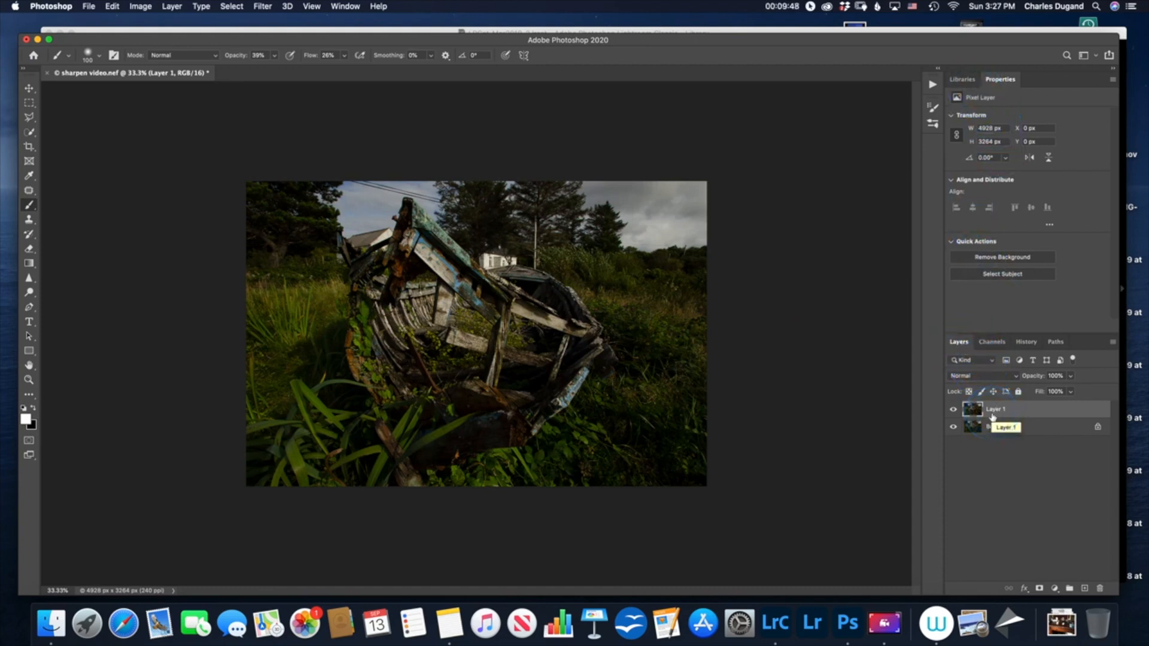
# Choose the Sharpen tool and set its brush to 87 px with 0% hardness.
pyautogui.click(29, 278)
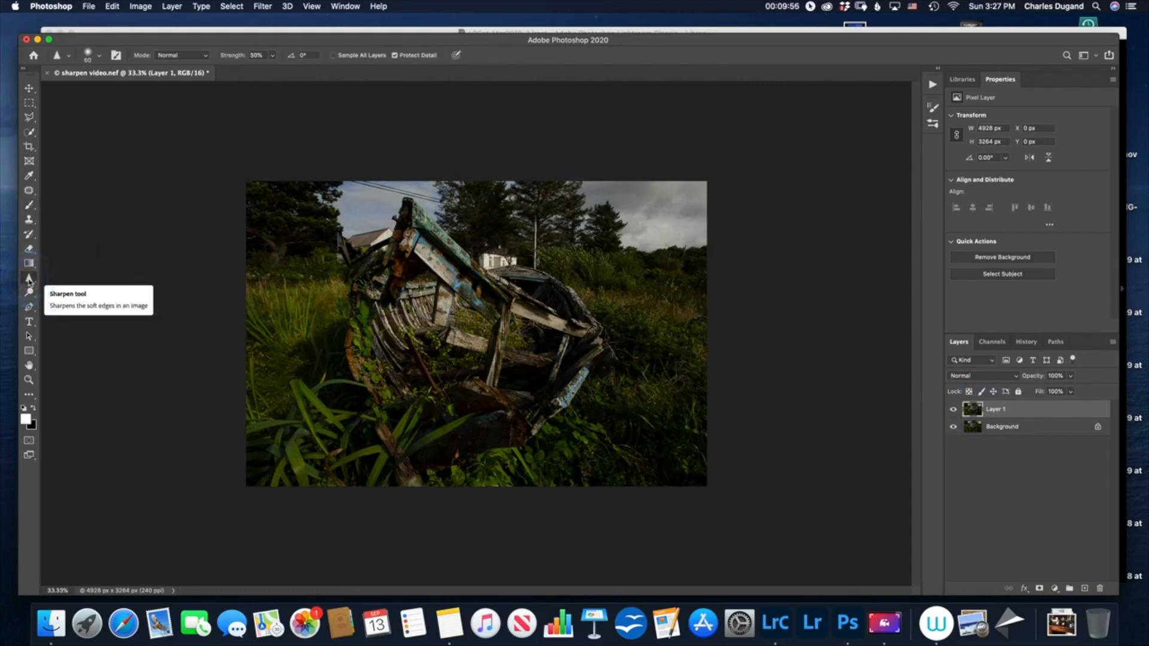
pyautogui.click(99, 59)
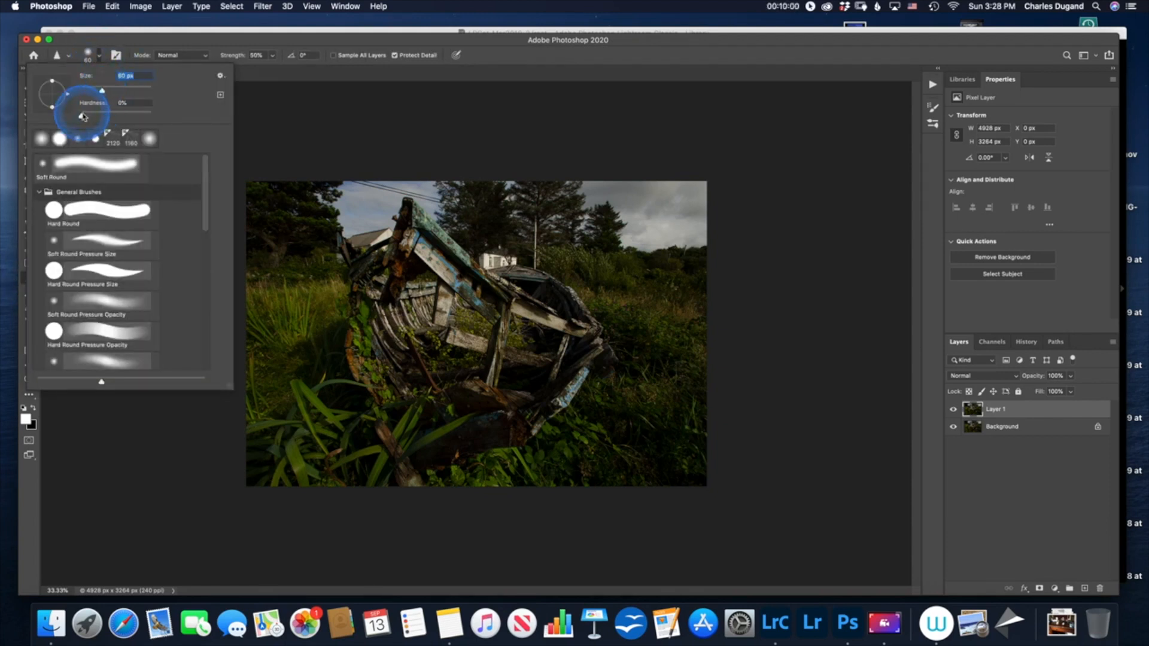
pyautogui.moveTo(81, 116)
pyautogui.mouseDown()
pyautogui.moveTo(133, 114)
pyautogui.moveTo(51, 114)
pyautogui.moveTo(94, 87)
pyautogui.moveTo(154, 89)
pyautogui.moveTo(106, 95)
pyautogui.mouseUp()
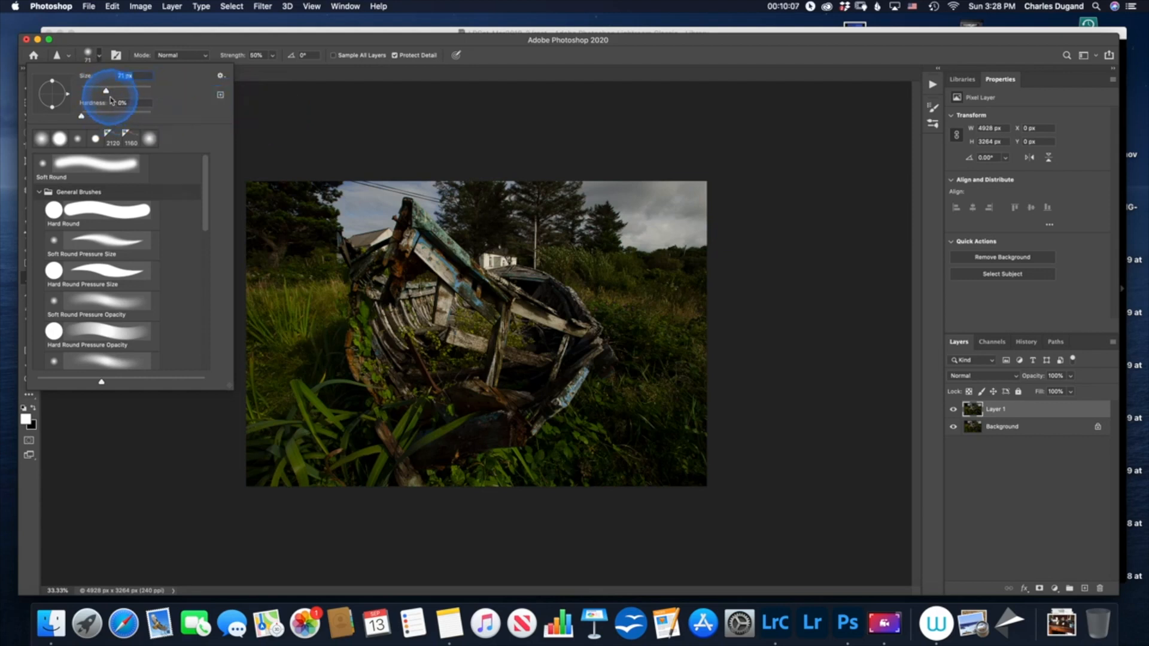
pyautogui.moveTo(106, 92); pyautogui.dragTo(111, 92)
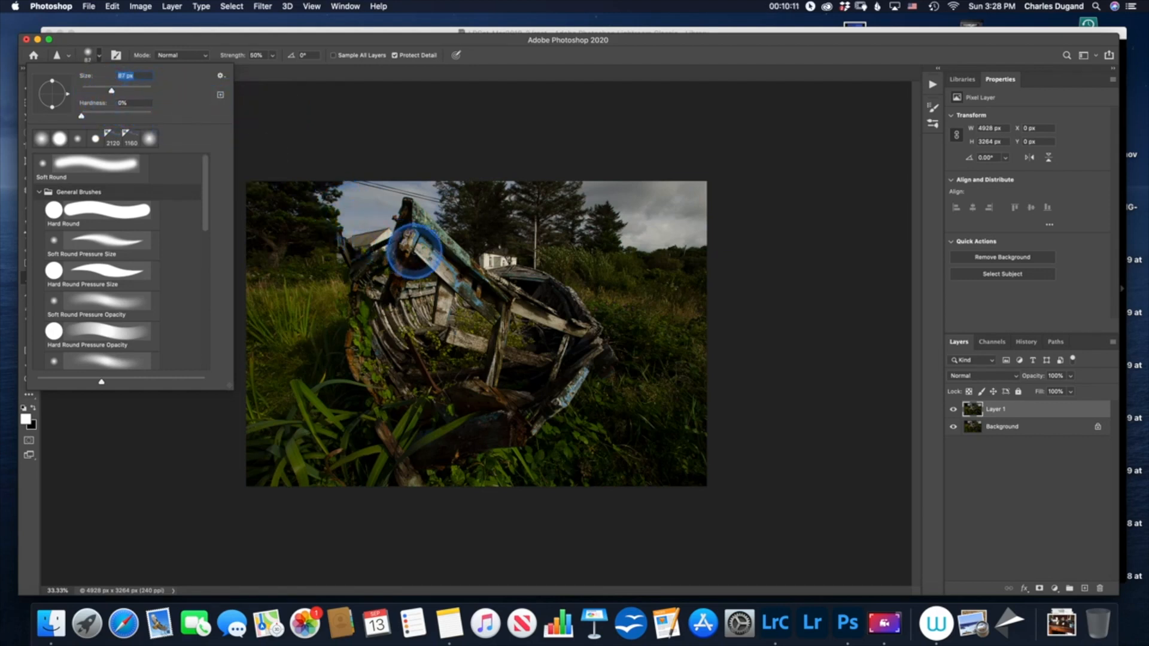
pyautogui.click(361, 141)
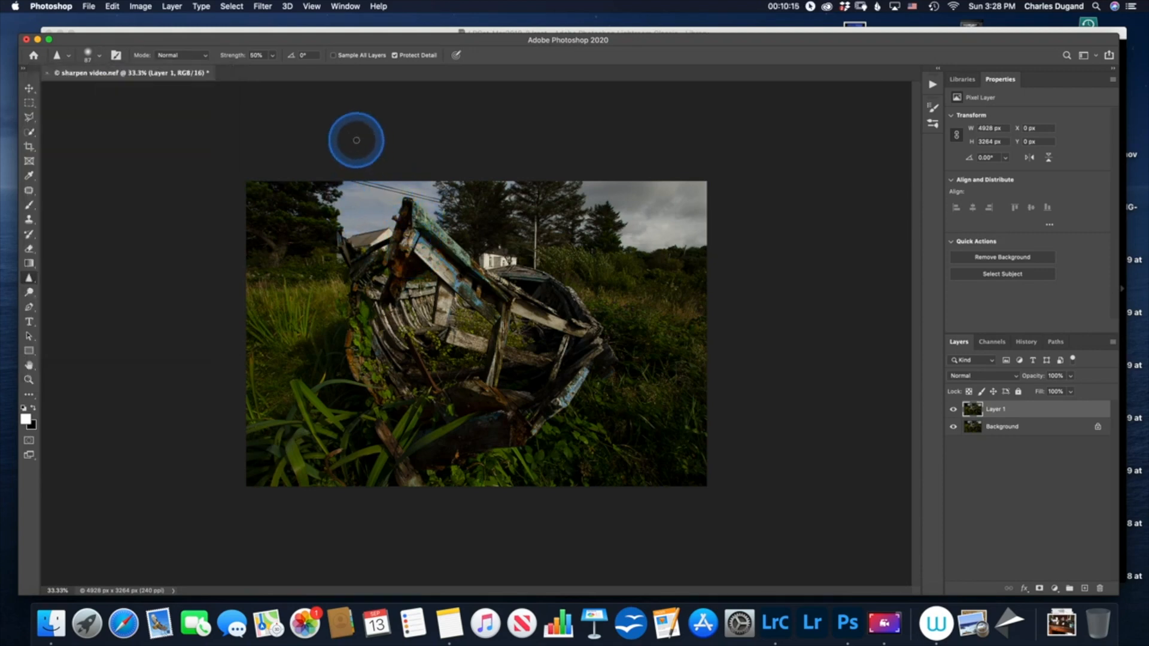
# Sharpen the grain of the short weathered plank and the cracked upright post at 300% with the Sharpen tool.
pyautogui.press('super+equal')
pyautogui.press('super+equal')
pyautogui.press('super+equal')
pyautogui.press('super+equal')
pyautogui.press('super+equal')
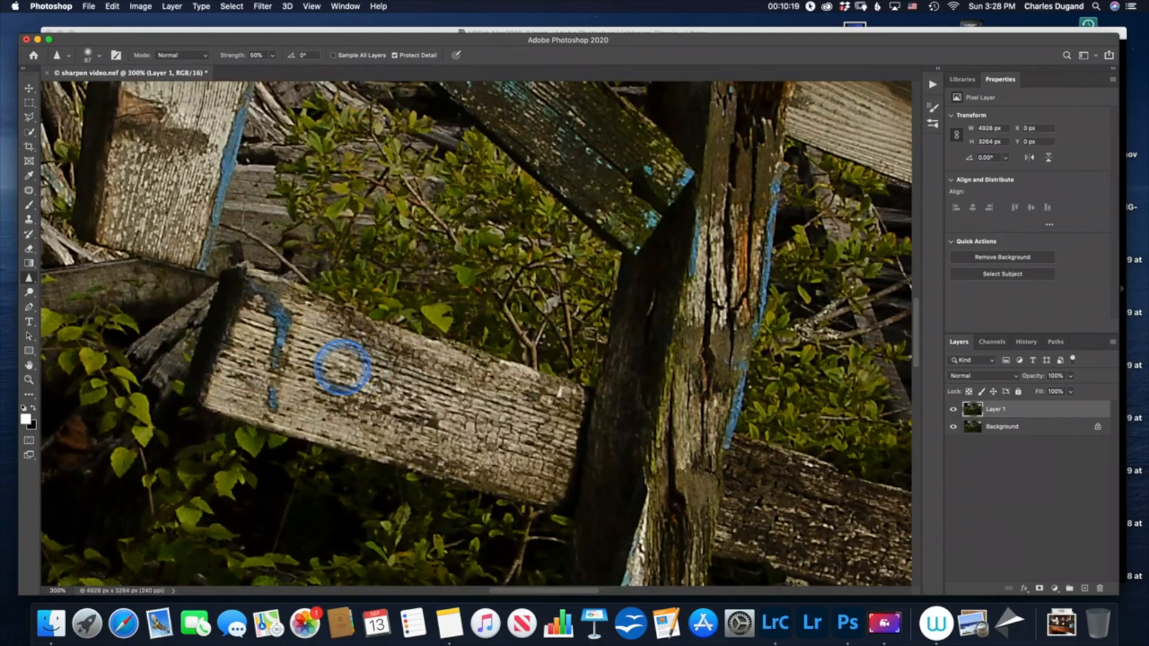
pyautogui.moveTo(342, 367)
pyautogui.mouseDown()
pyautogui.moveTo(393, 362)
pyautogui.moveTo(350, 366)
pyautogui.moveTo(307, 342)
pyautogui.mouseUp()
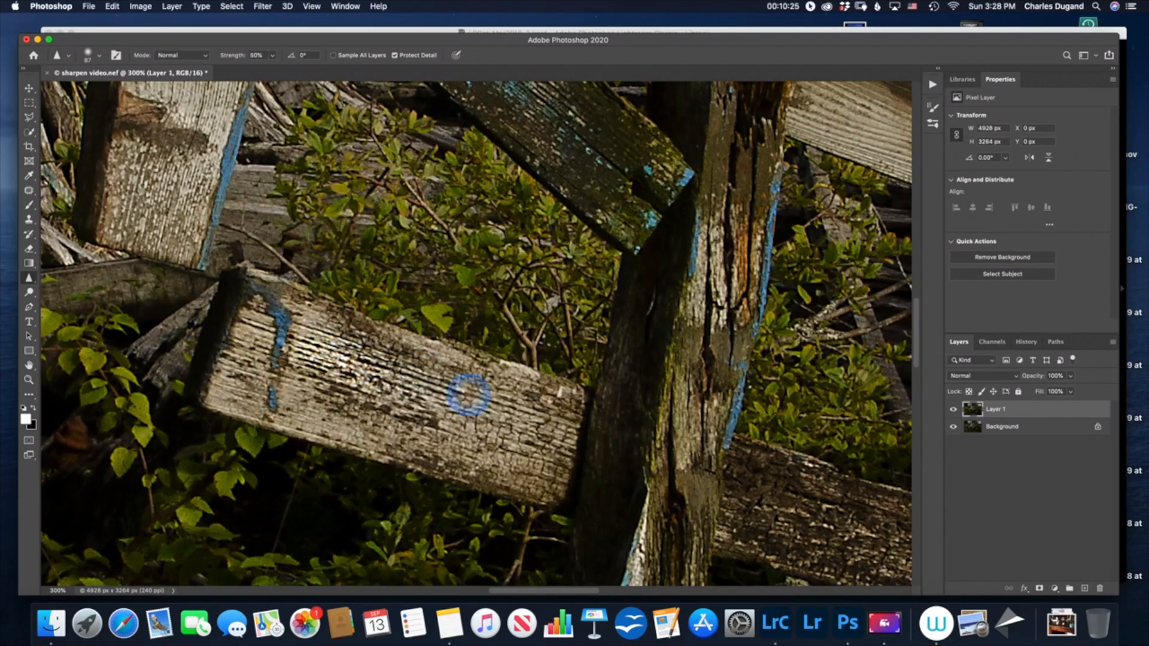
pyautogui.moveTo(335, 366)
pyautogui.mouseDown()
pyautogui.moveTo(528, 411)
pyautogui.moveTo(351, 407)
pyautogui.moveTo(477, 446)
pyautogui.mouseUp()
pyautogui.moveTo(397, 421); pyautogui.dragTo(374, 417)
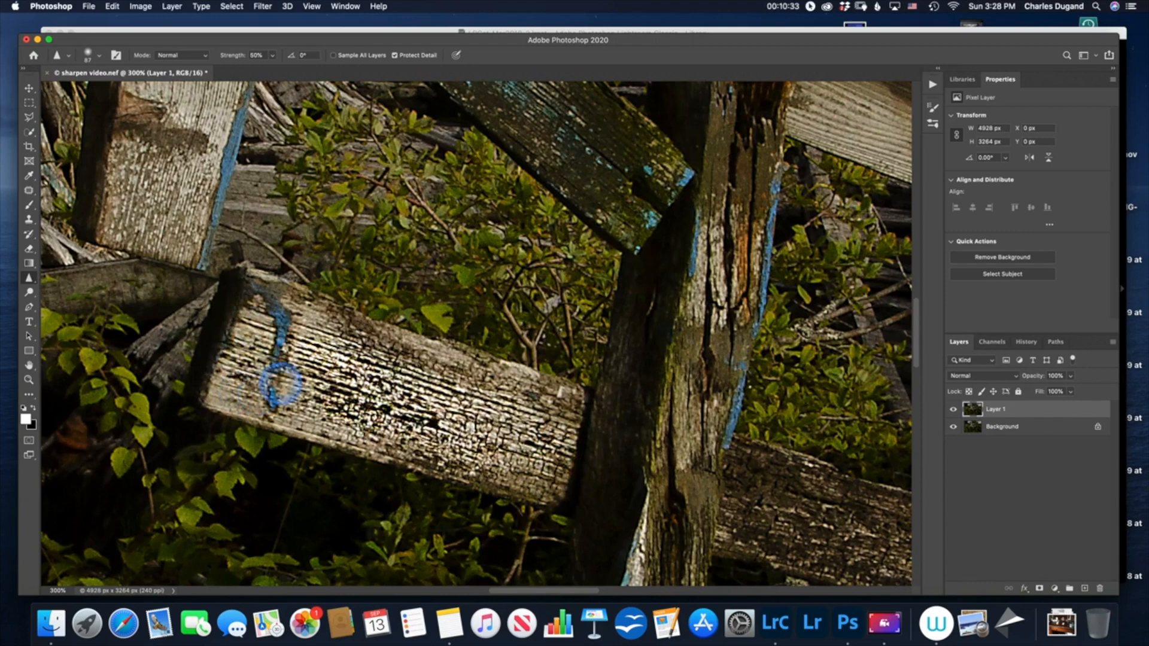
pyautogui.moveTo(708, 443)
pyautogui.mouseDown()
pyautogui.moveTo(726, 272)
pyautogui.moveTo(711, 413)
pyautogui.moveTo(718, 370)
pyautogui.mouseUp()
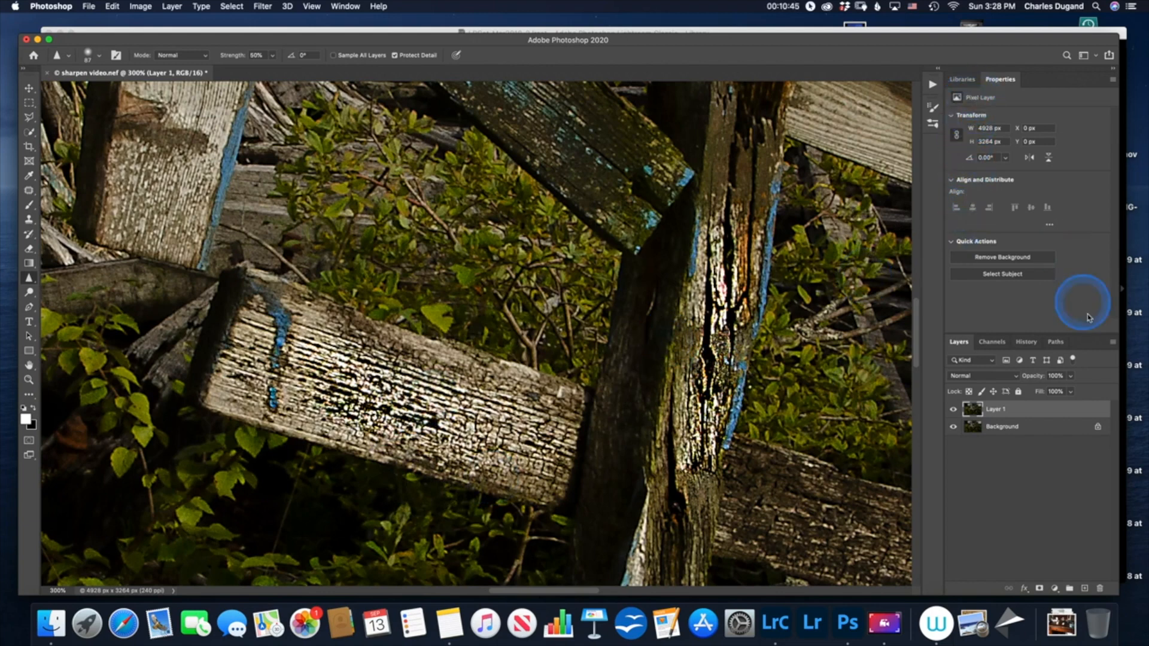
# Compare the wood at the Unsharp Mask history state with the last Sharpen Tool state, and return to the latter.
pyautogui.click(1036, 344)
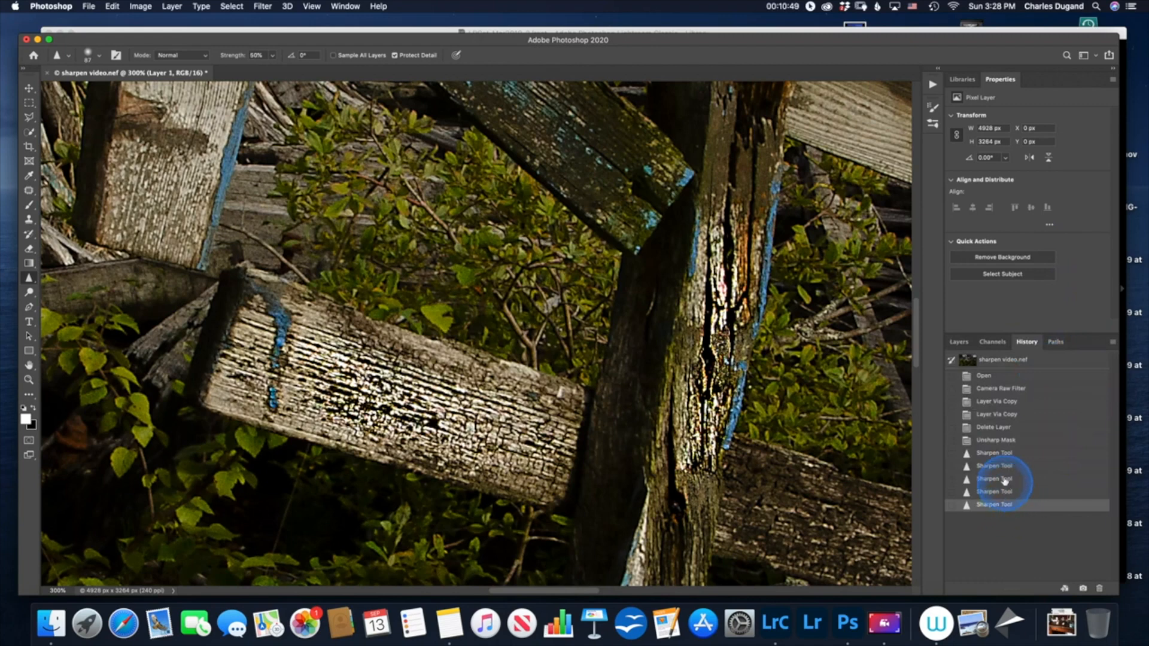
pyautogui.click(999, 440)
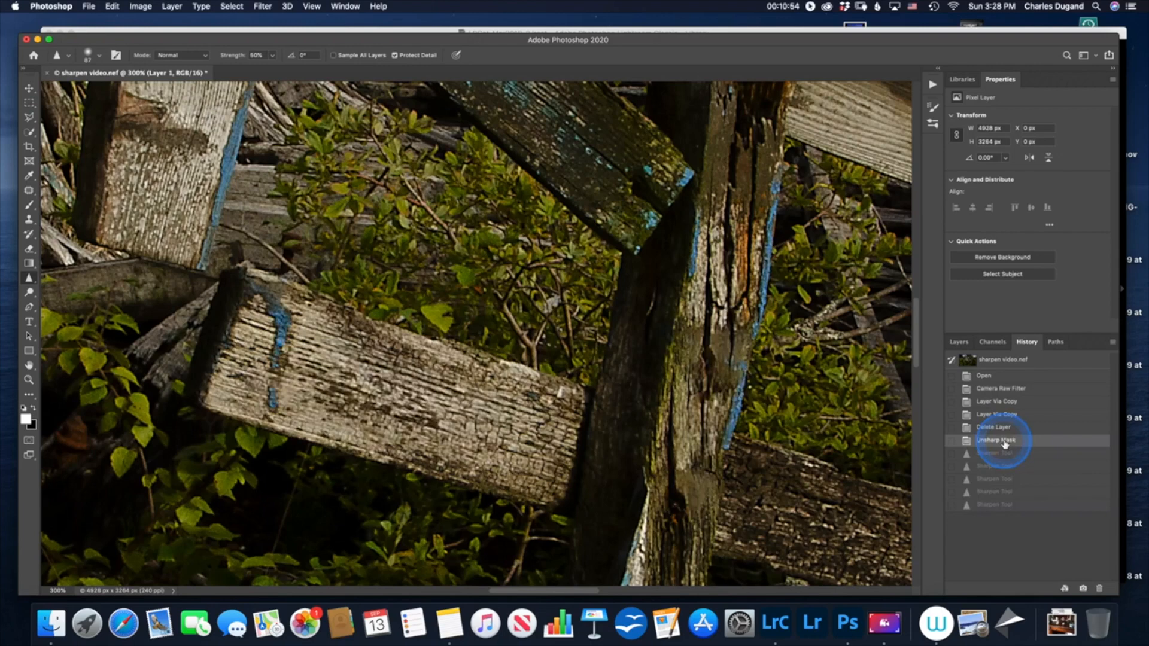
pyautogui.click(1000, 506)
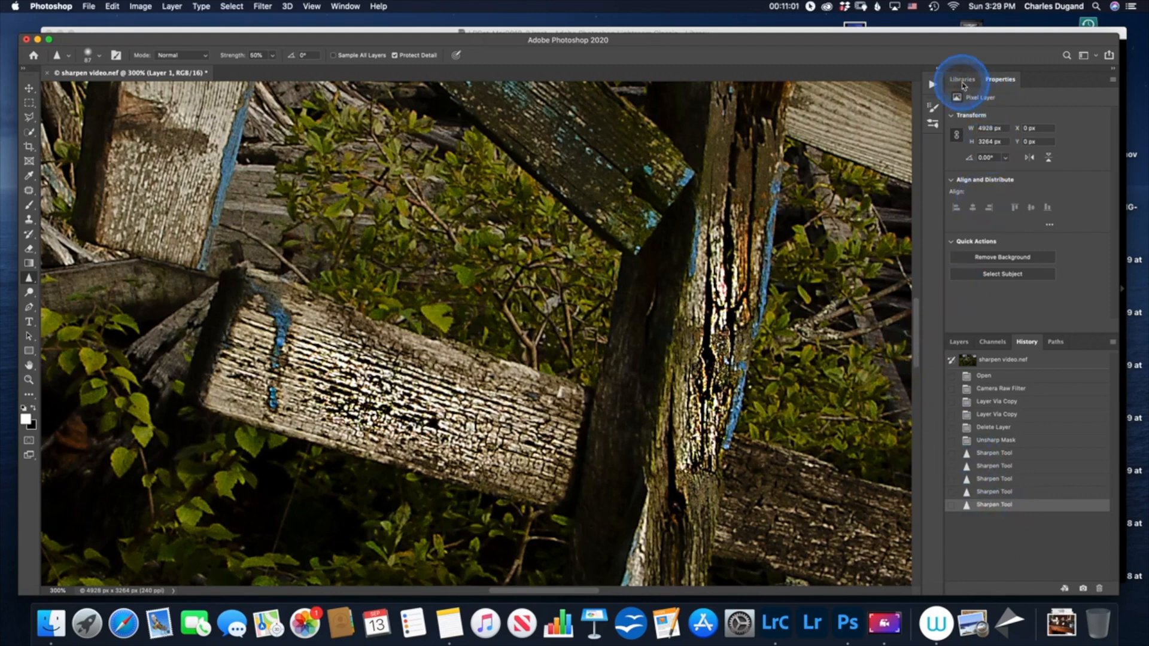
# Duplicate Layer 1 with its sharpening strokes.
pyautogui.click(960, 343)
pyautogui.click(1006, 413)
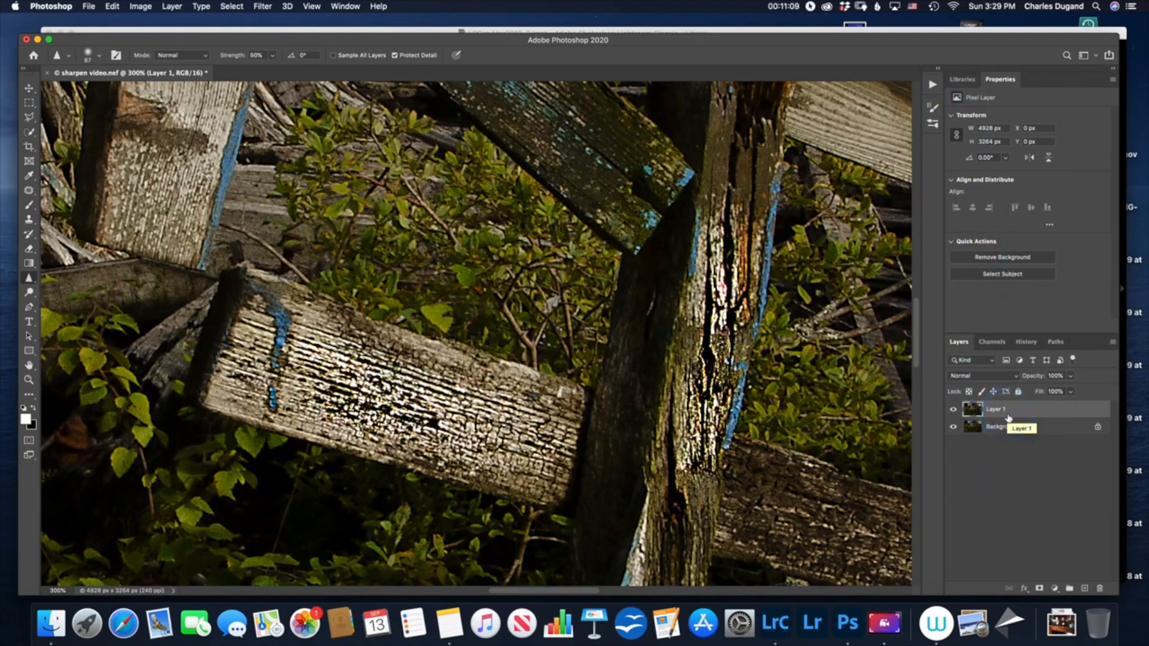
pyautogui.press('super+j')
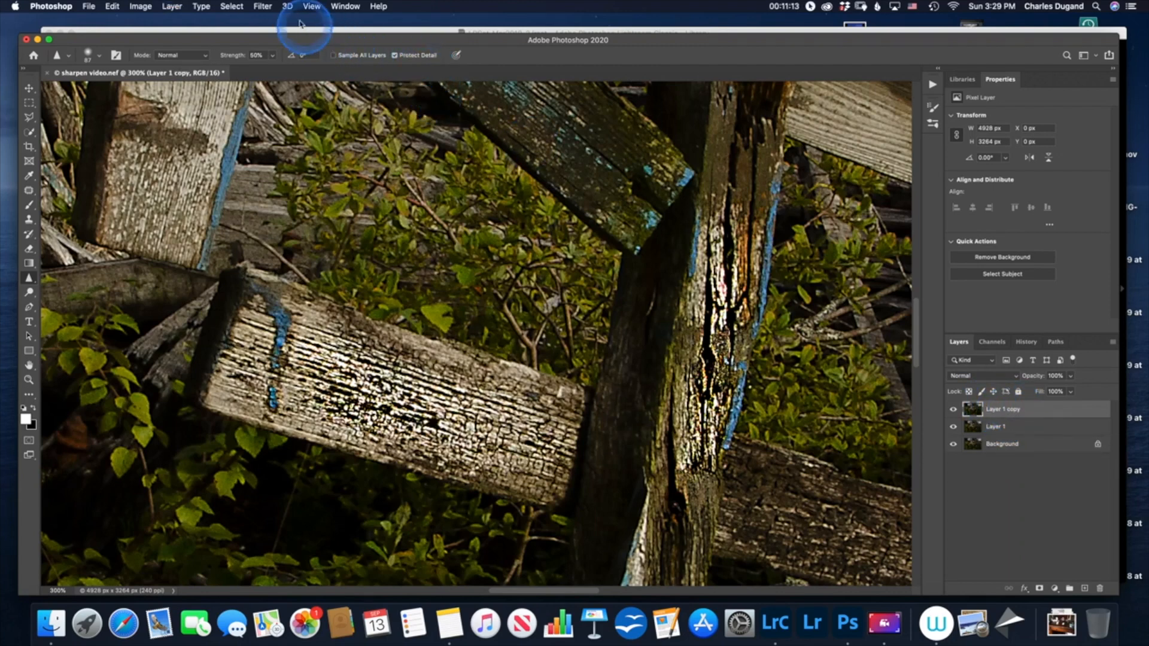
# Apply Unsharp Mask to Layer 1 copy with Amount 143%, Radius 1.7 pixels and Threshold 5 levels.
pyautogui.click(263, 8)
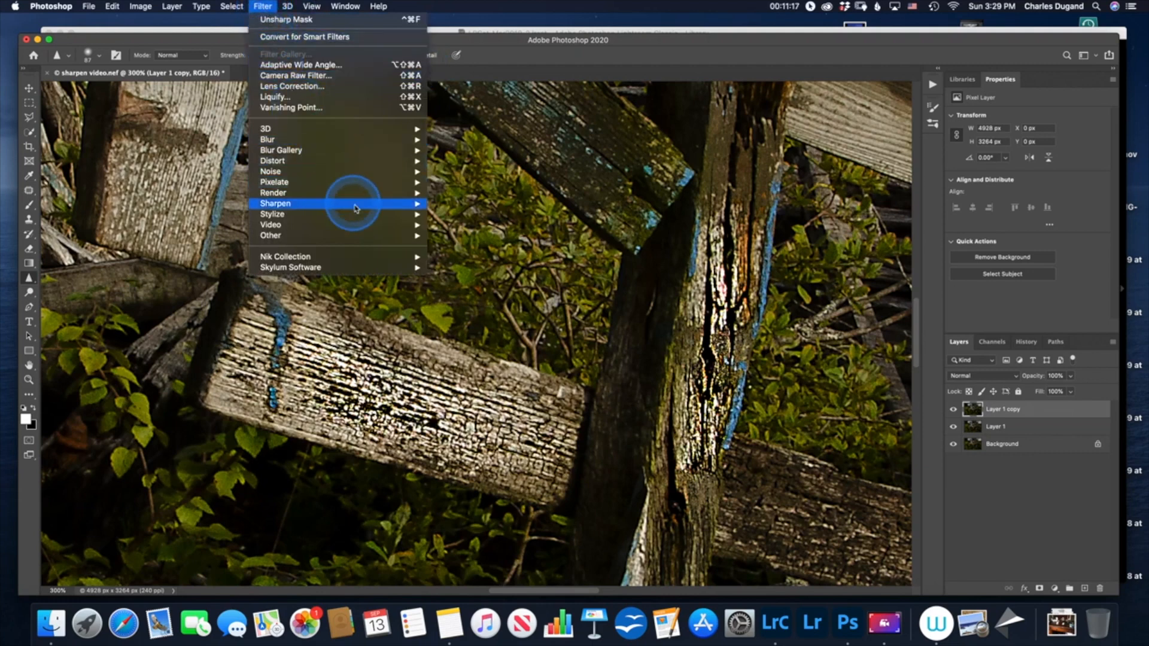
pyautogui.moveTo(385, 172)
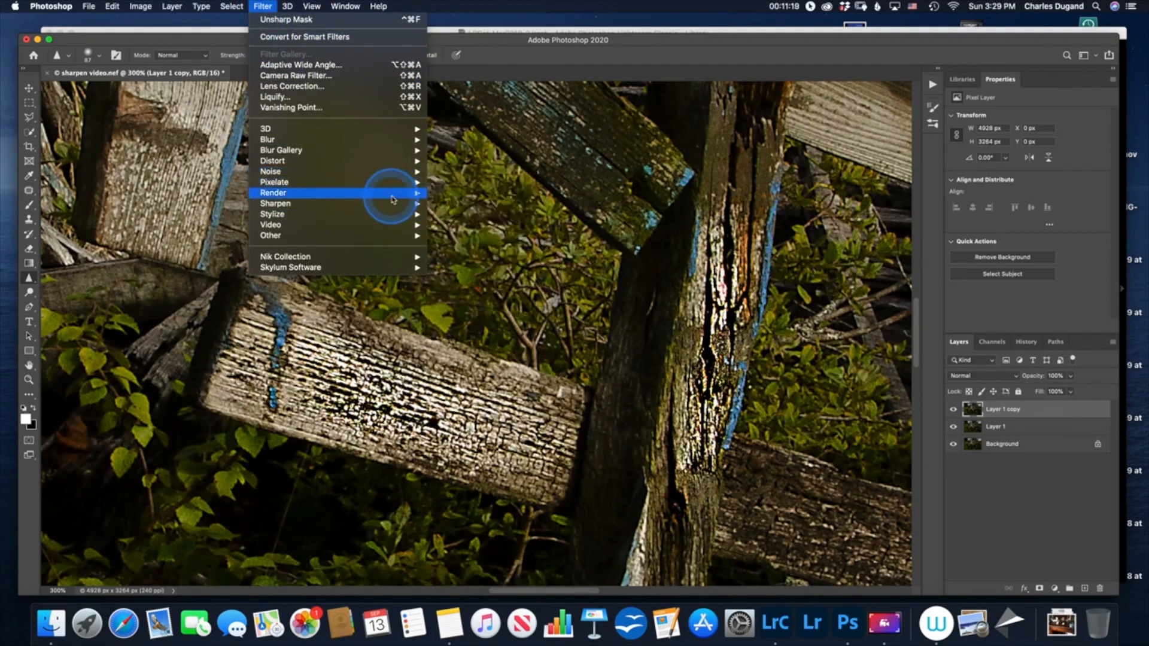
pyautogui.moveTo(405, 208)
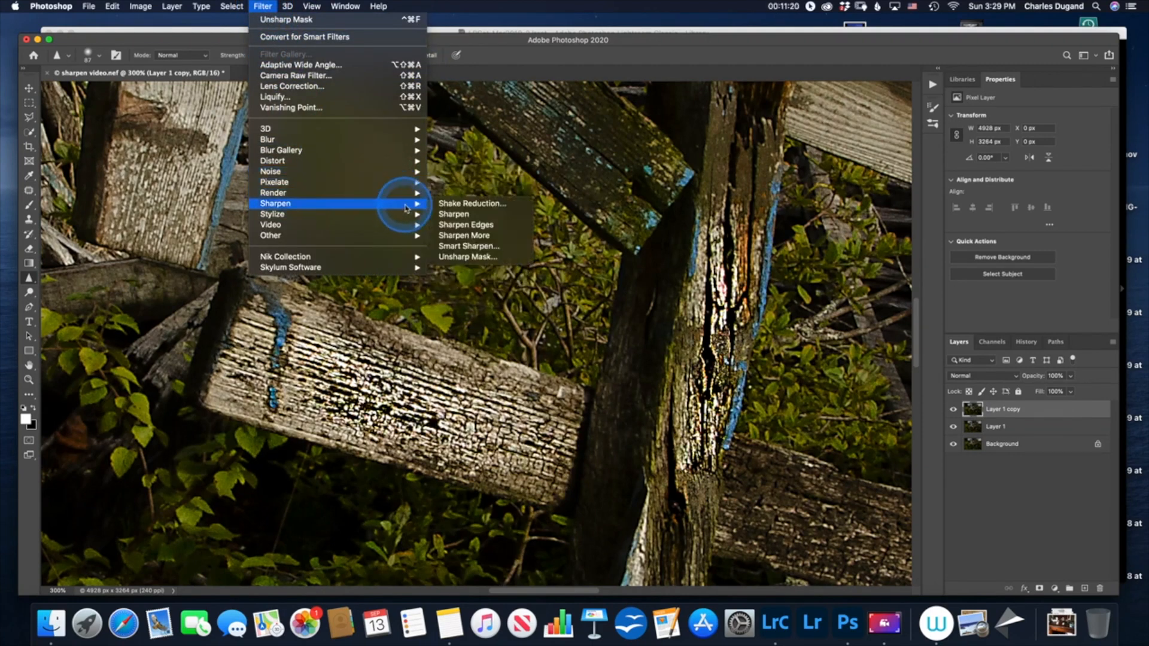
pyautogui.click(464, 257)
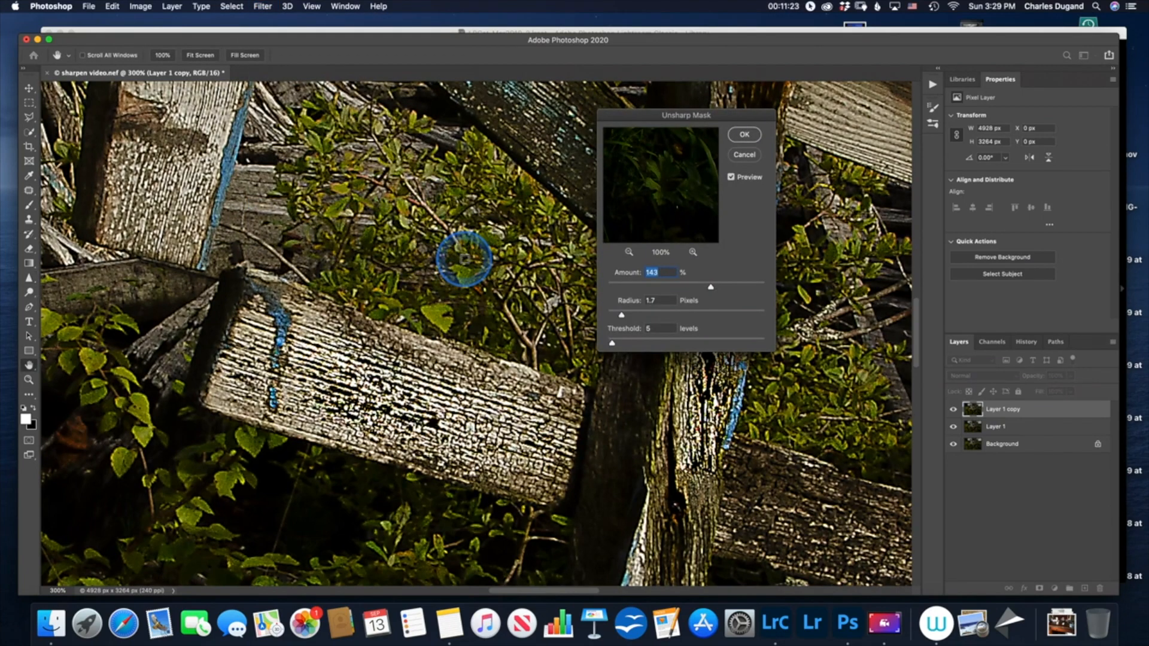
pyautogui.press('super+minus')
pyautogui.press('super+minus')
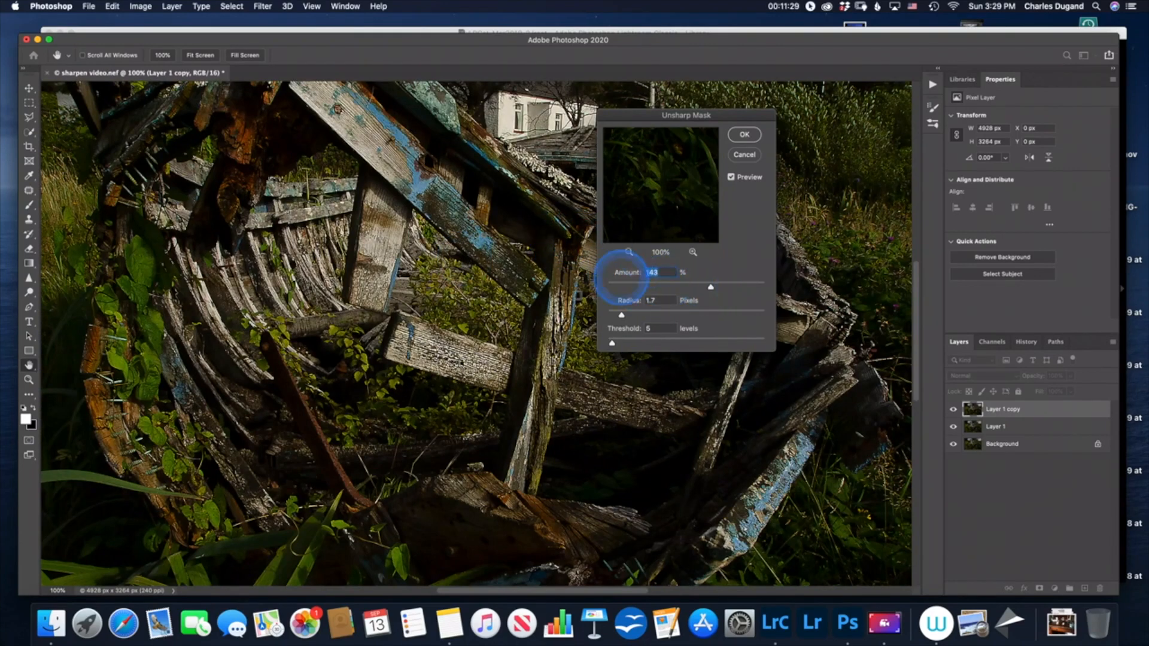
pyautogui.click(744, 136)
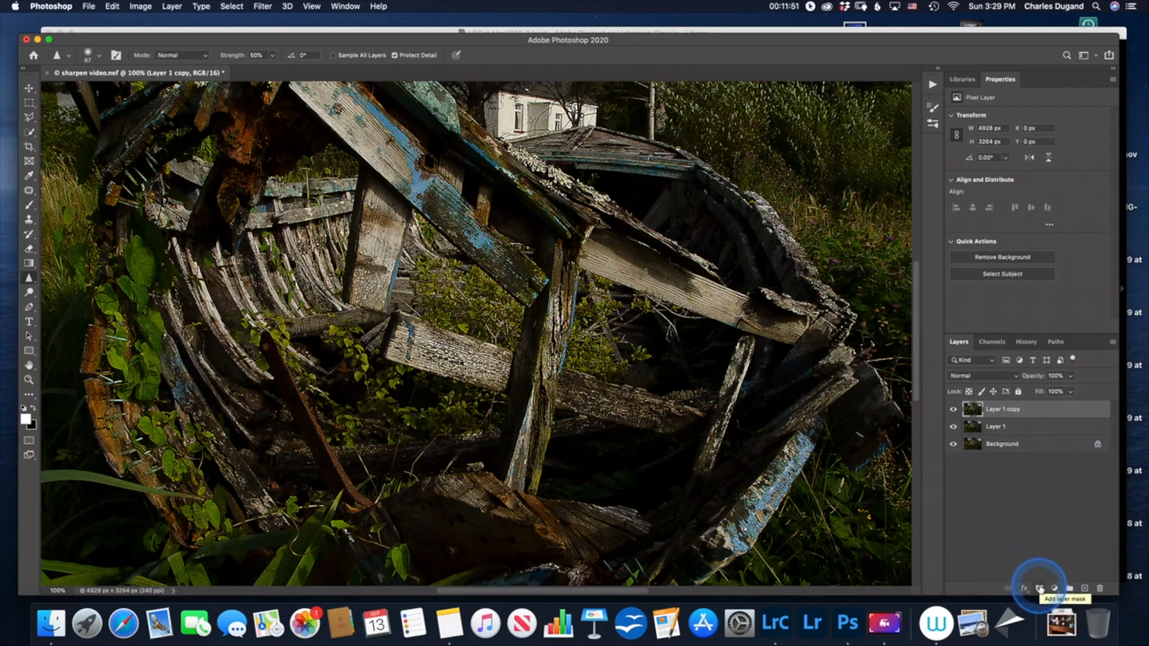
# Hide Layer 1 copy with a black layer mask and brush white onto the mask over the near end of the upper crossbeam.
pyautogui.click(1040, 590)
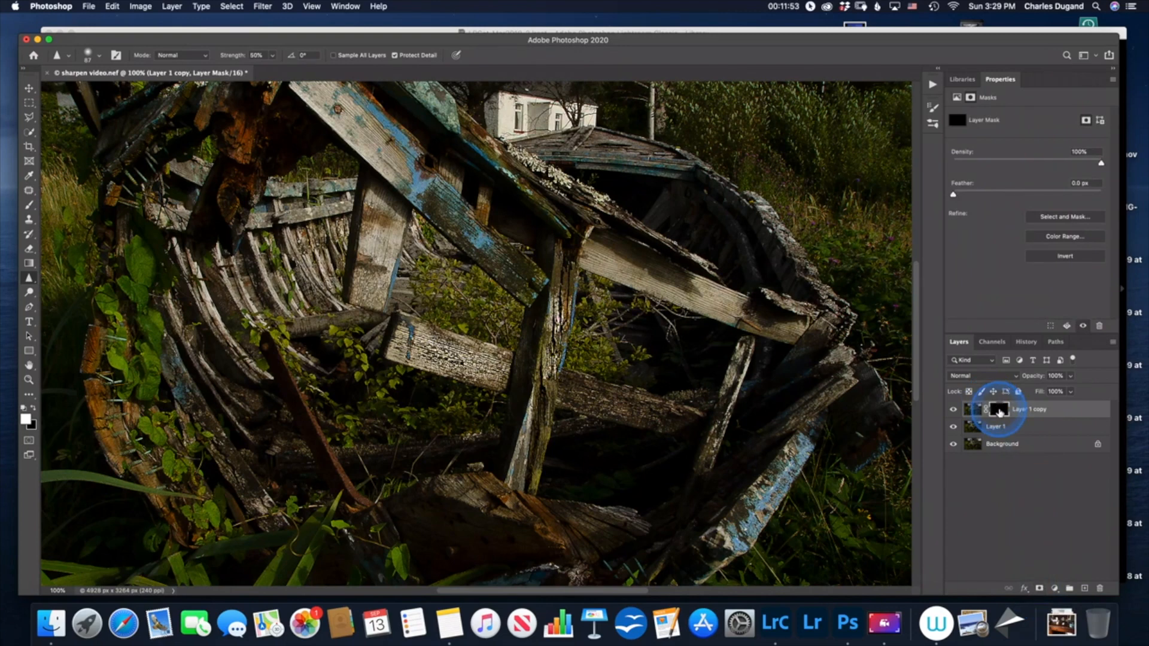
pyautogui.click(30, 206)
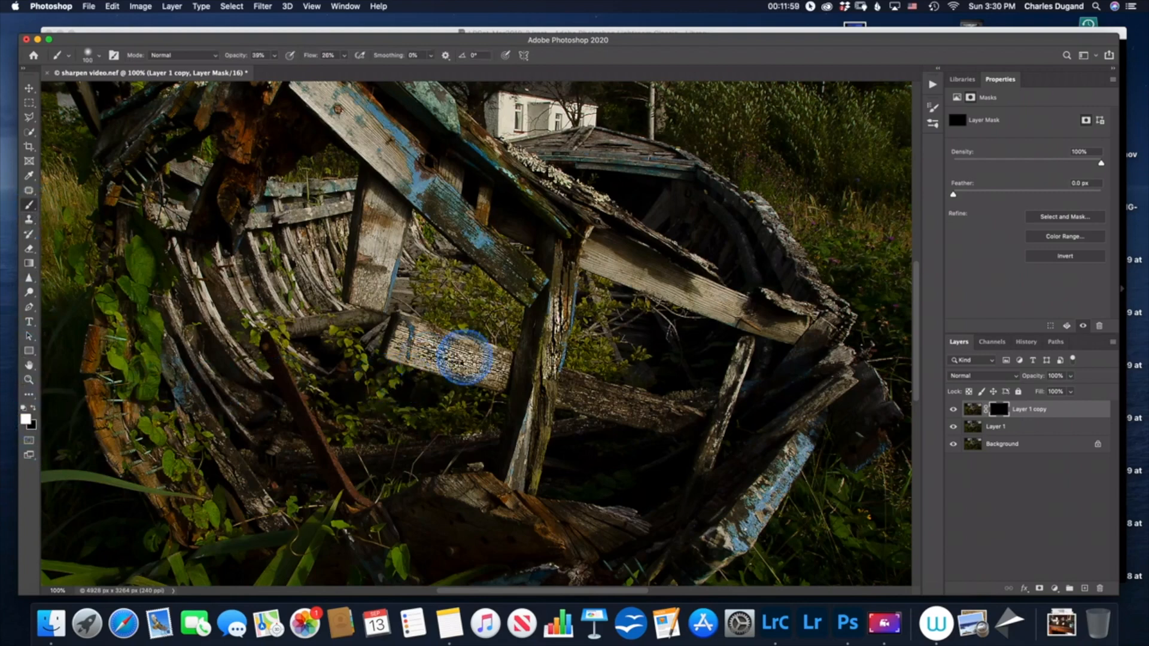
pyautogui.moveTo(591, 256)
pyautogui.mouseDown()
pyautogui.moveTo(687, 281)
pyautogui.moveTo(567, 257)
pyautogui.moveTo(733, 306)
pyautogui.moveTo(618, 281)
pyautogui.moveTo(723, 317)
pyautogui.moveTo(603, 258)
pyautogui.moveTo(689, 293)
pyautogui.moveTo(609, 268)
pyautogui.mouseUp()
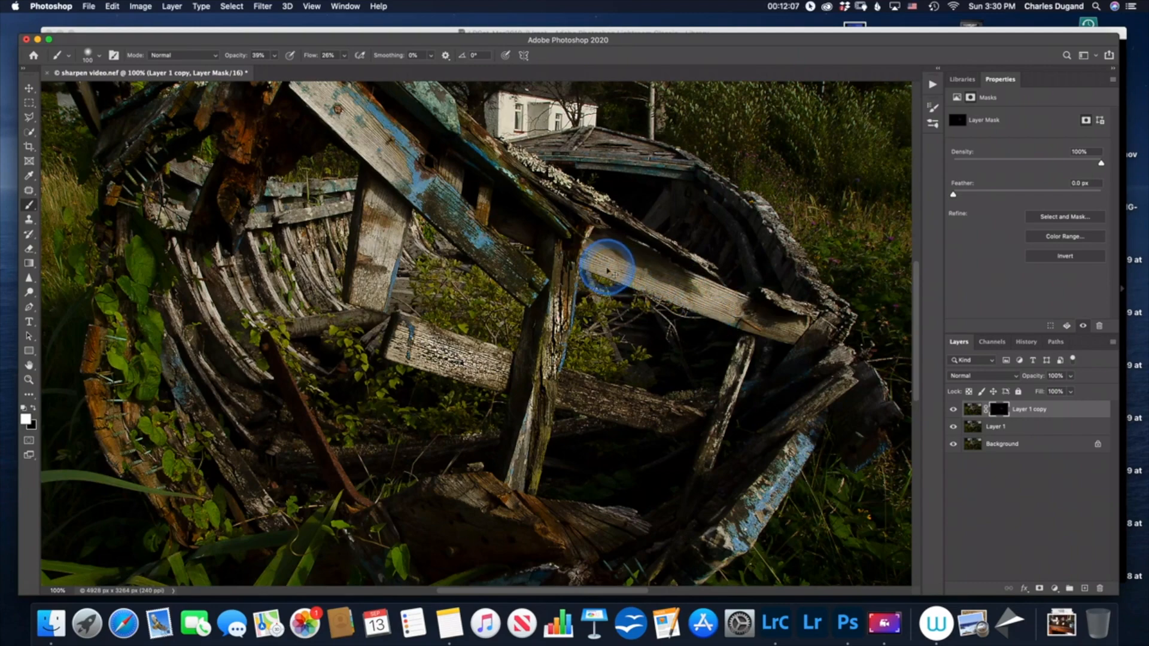
# Raise the brush opacity to 100% and paint white on the mask along the upper crossbeam to reveal its sharpening.
pyautogui.press('super+minus')
pyautogui.press('super+plus')
pyautogui.press('super+plus')
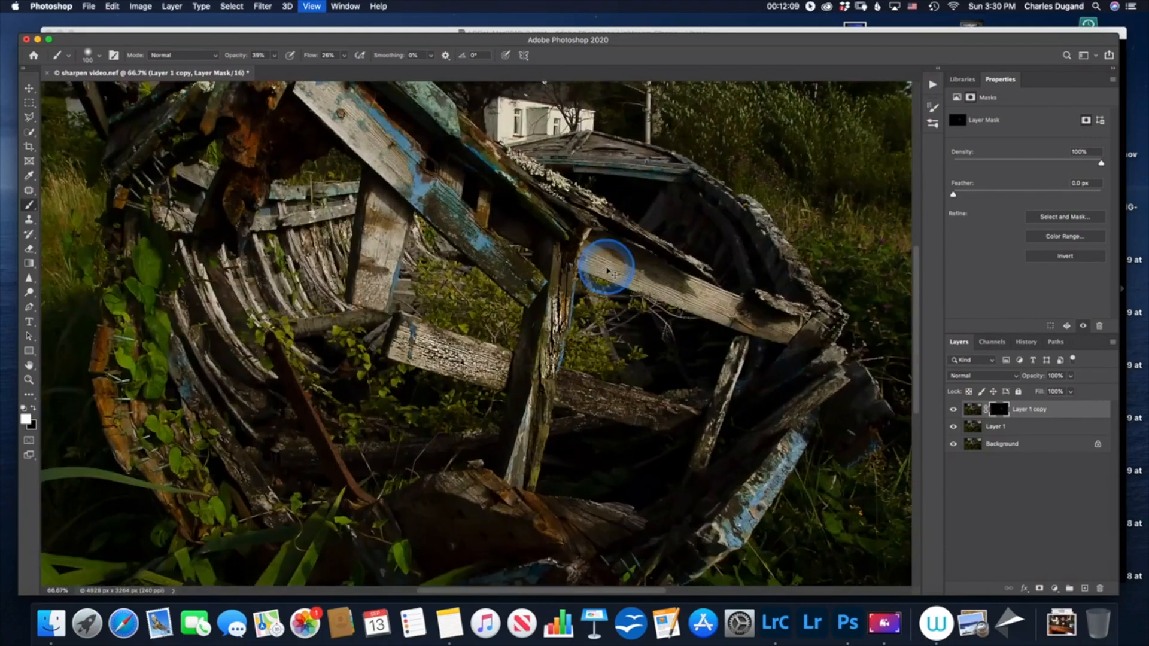
pyautogui.hscroll(5, 636, 264)
pyautogui.hscroll(3, 618, 237)
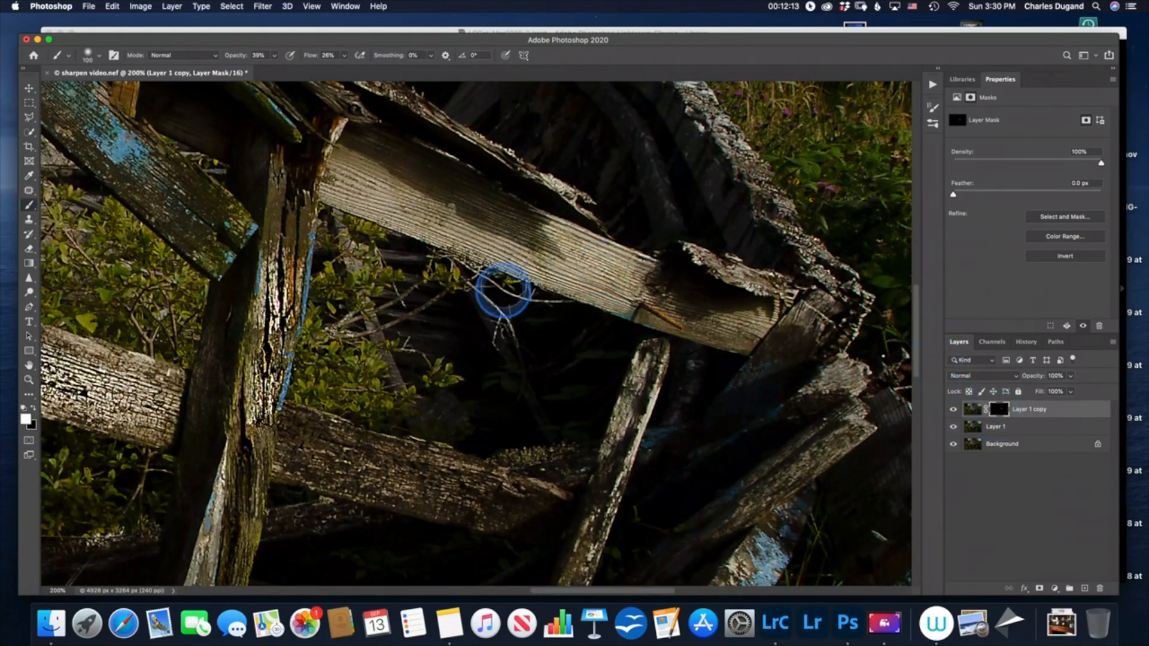
pyautogui.moveTo(234, 58); pyautogui.dragTo(315, 71)
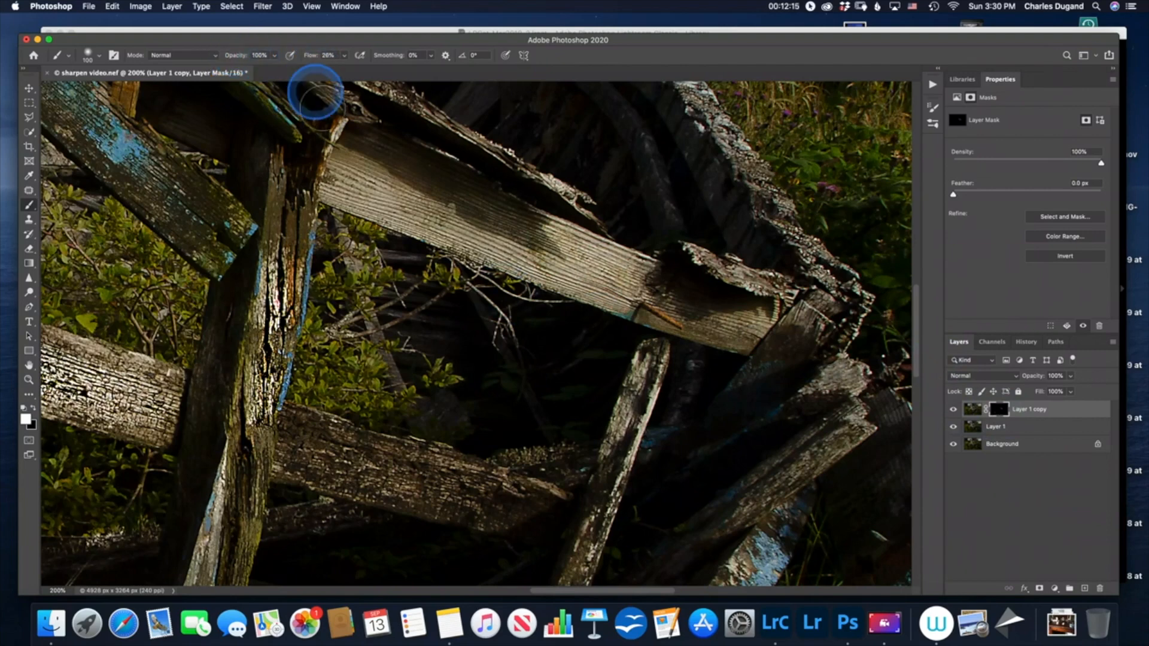
pyautogui.moveTo(365, 168)
pyautogui.mouseDown()
pyautogui.moveTo(622, 274)
pyautogui.moveTo(388, 231)
pyautogui.moveTo(665, 303)
pyautogui.moveTo(448, 214)
pyautogui.mouseUp()
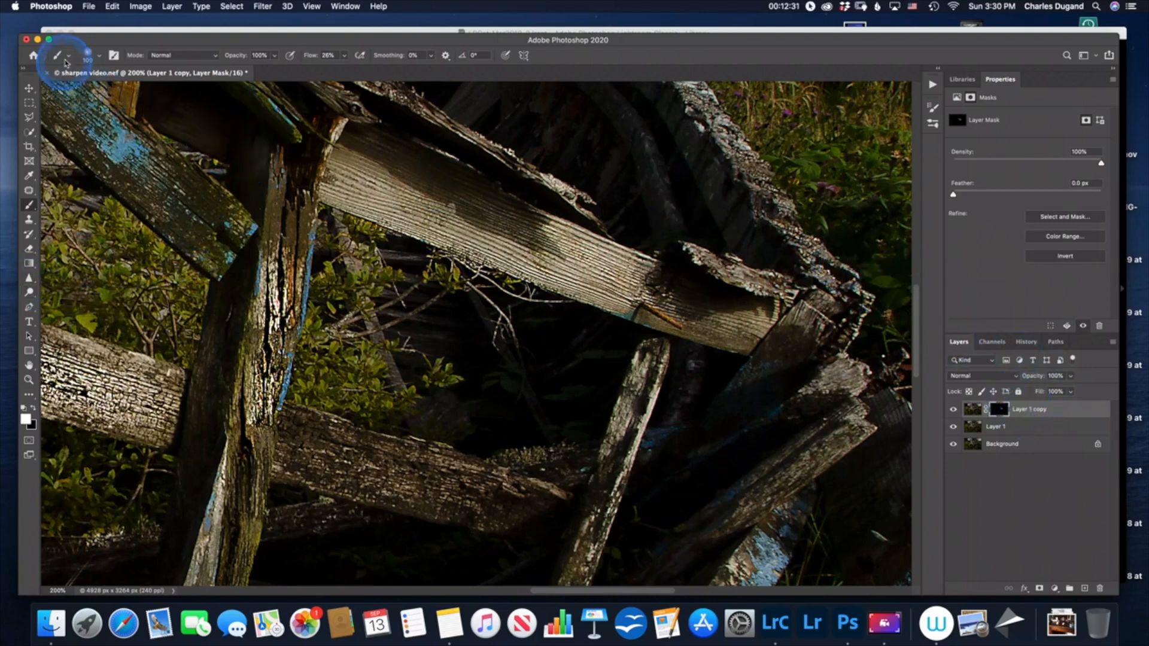
# Switch to Lightroom Classic and open the Output Sharpening section of the export settings for sharpen video.nef.
pyautogui.click(93, 30)
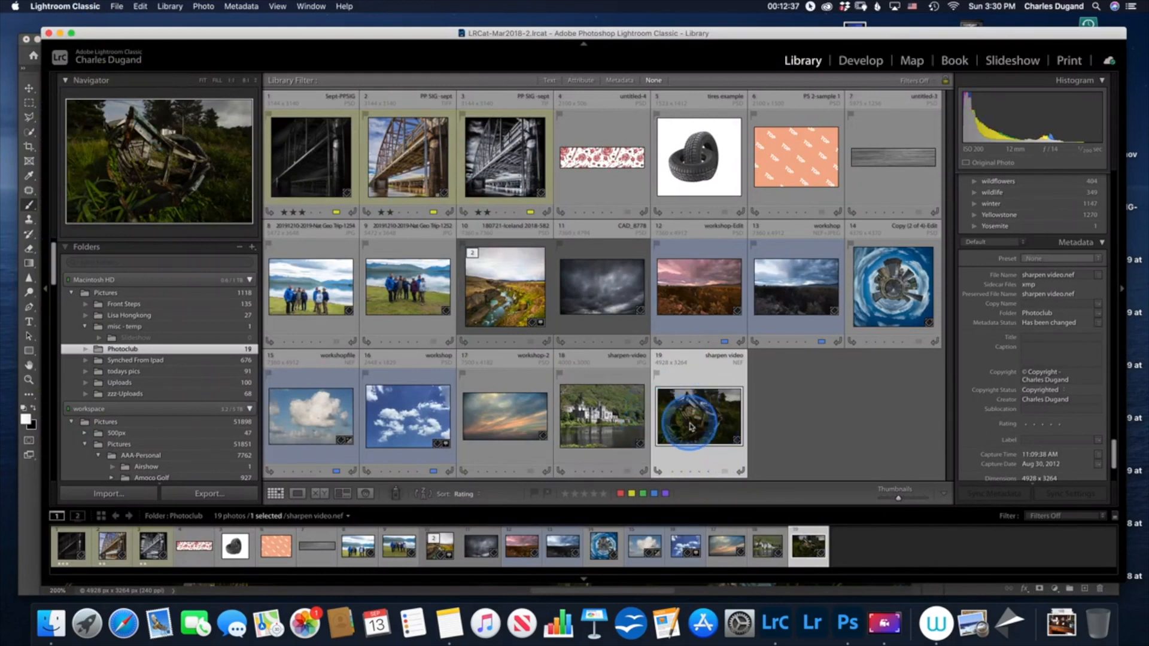
pyautogui.click(218, 495)
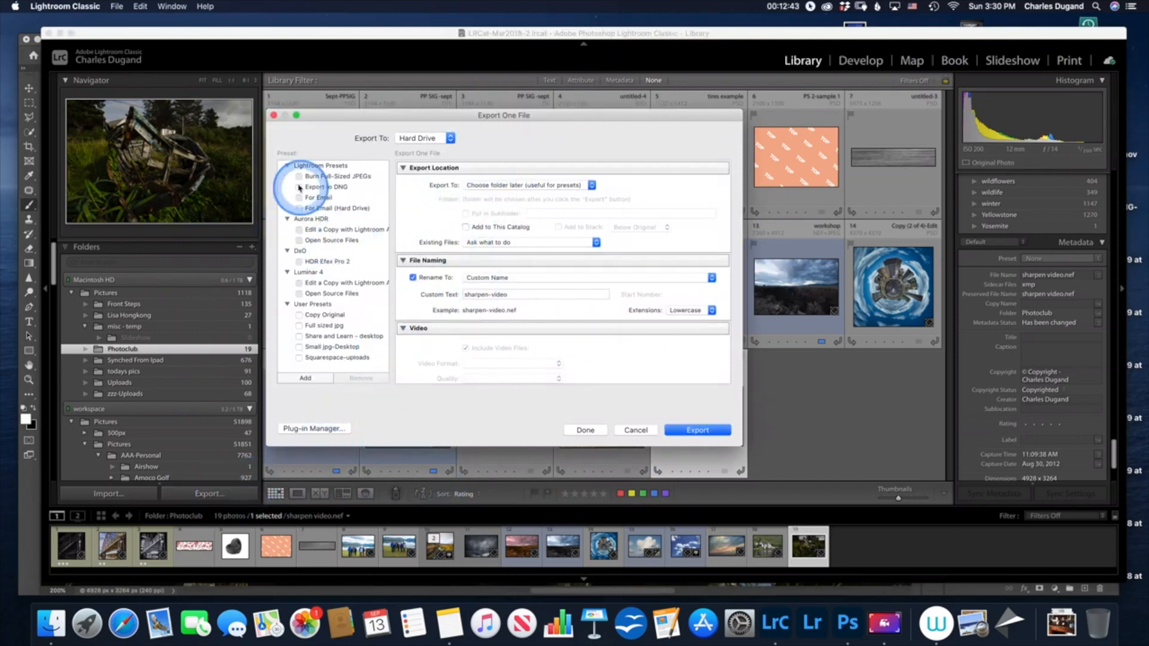
pyautogui.scroll(-3, 547, 260)
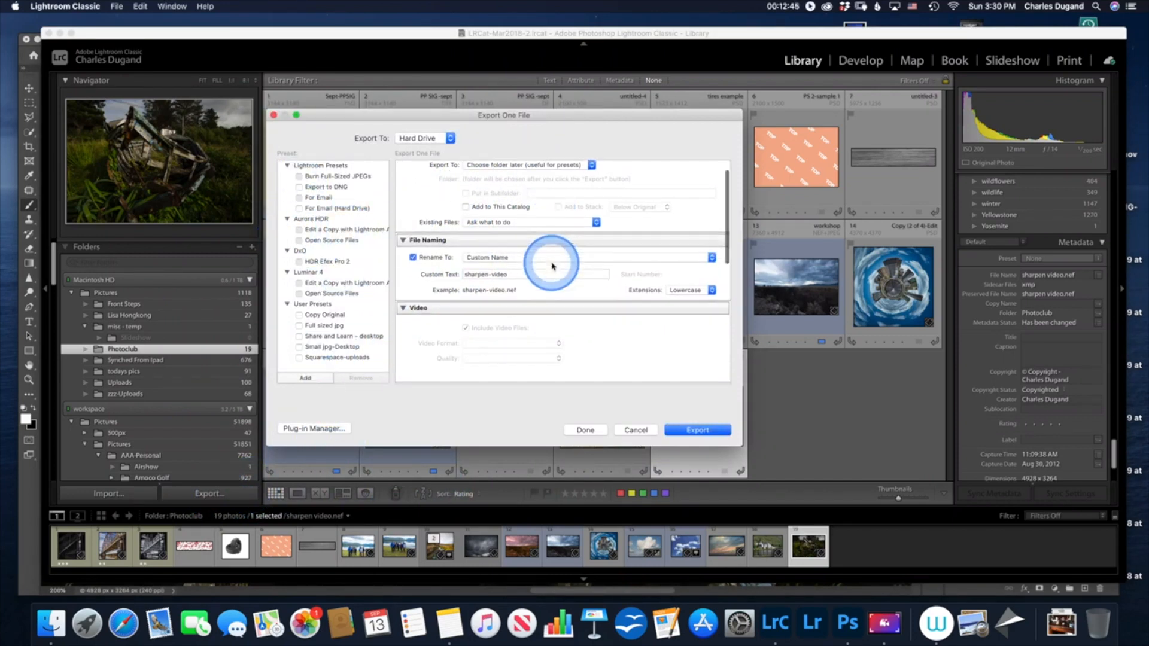
pyautogui.scroll(-5, 552, 266)
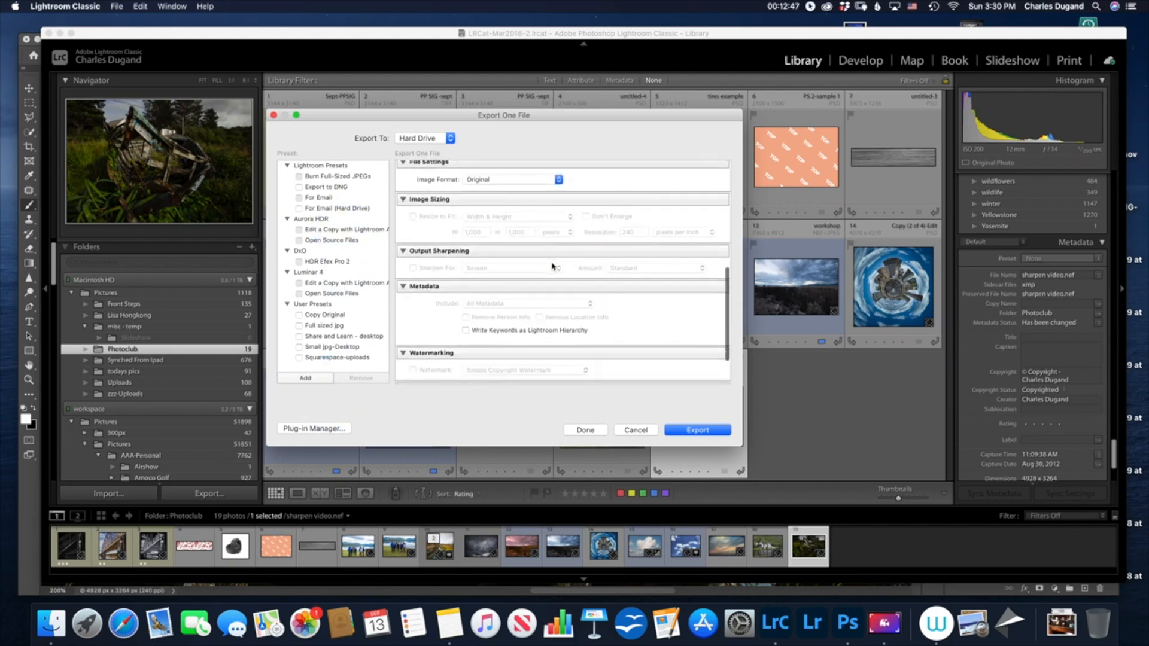
pyautogui.scroll(-2, 553, 266)
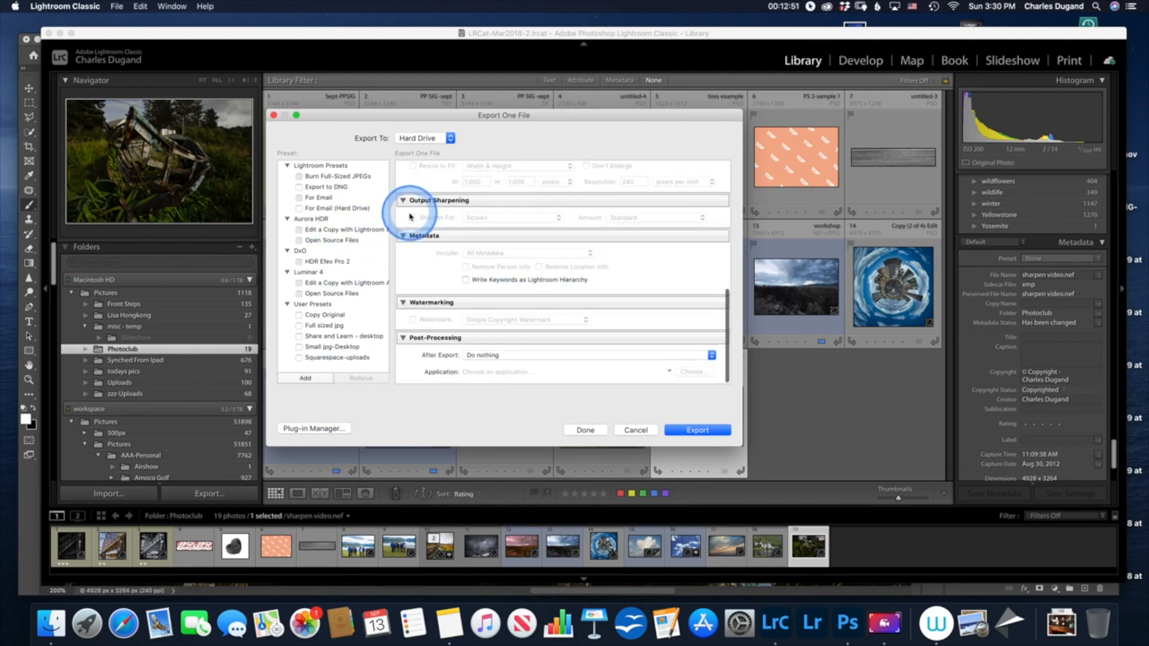
# Select the Full sized jpg export preset and enable output sharpening for Screen at the Standard amount.
pyautogui.click(326, 327)
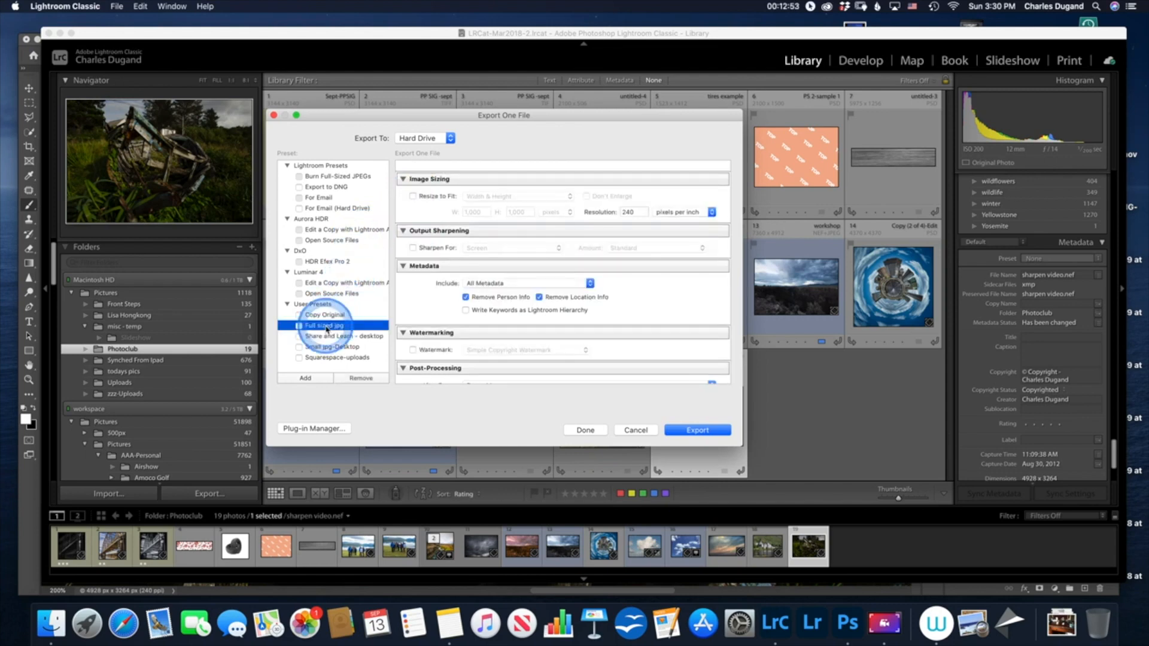
pyautogui.scroll(-3, 505, 343)
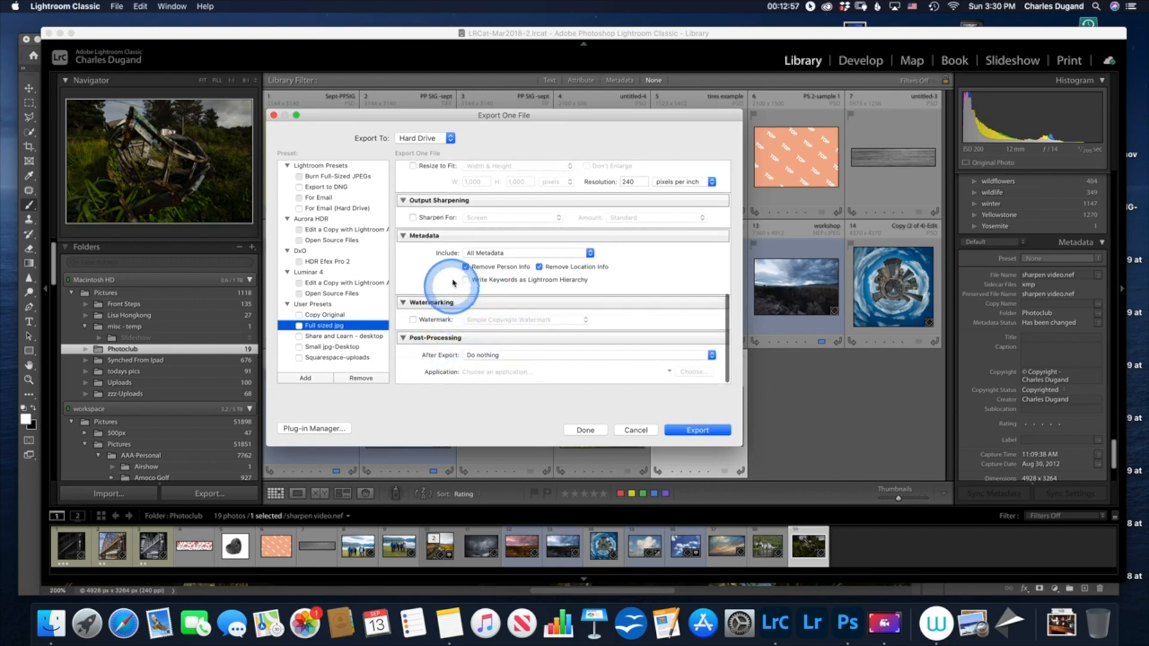
pyautogui.click(414, 218)
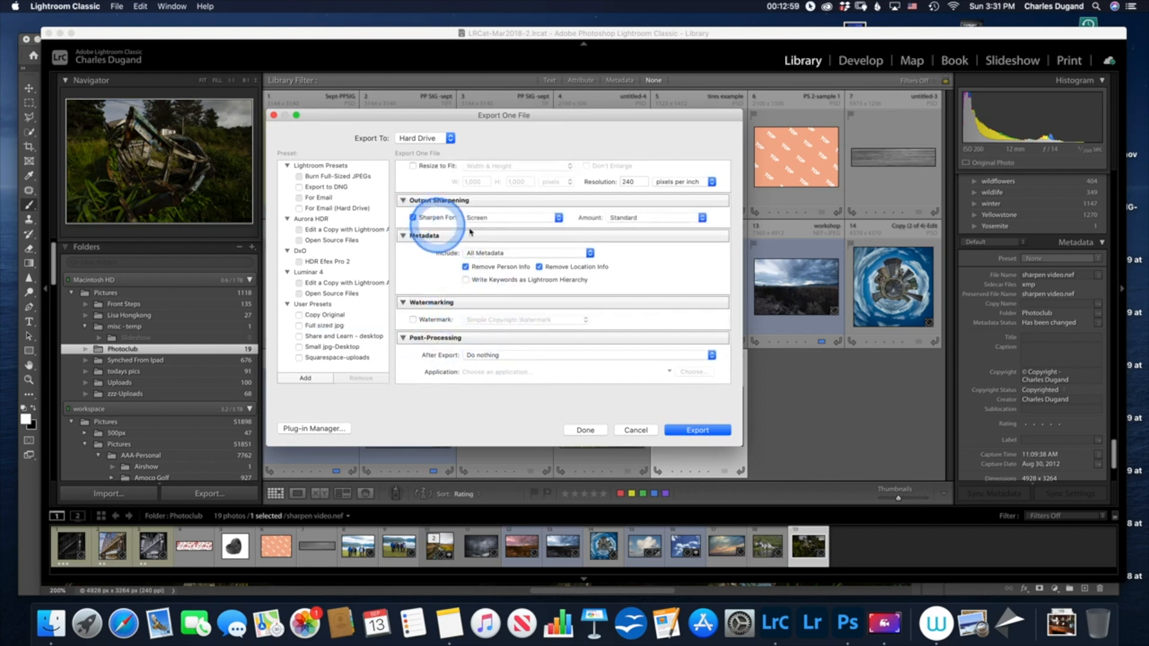
# Set the output sharpening to Matte Paper at the High amount and close the export settings without exporting.
pyautogui.click(511, 219)
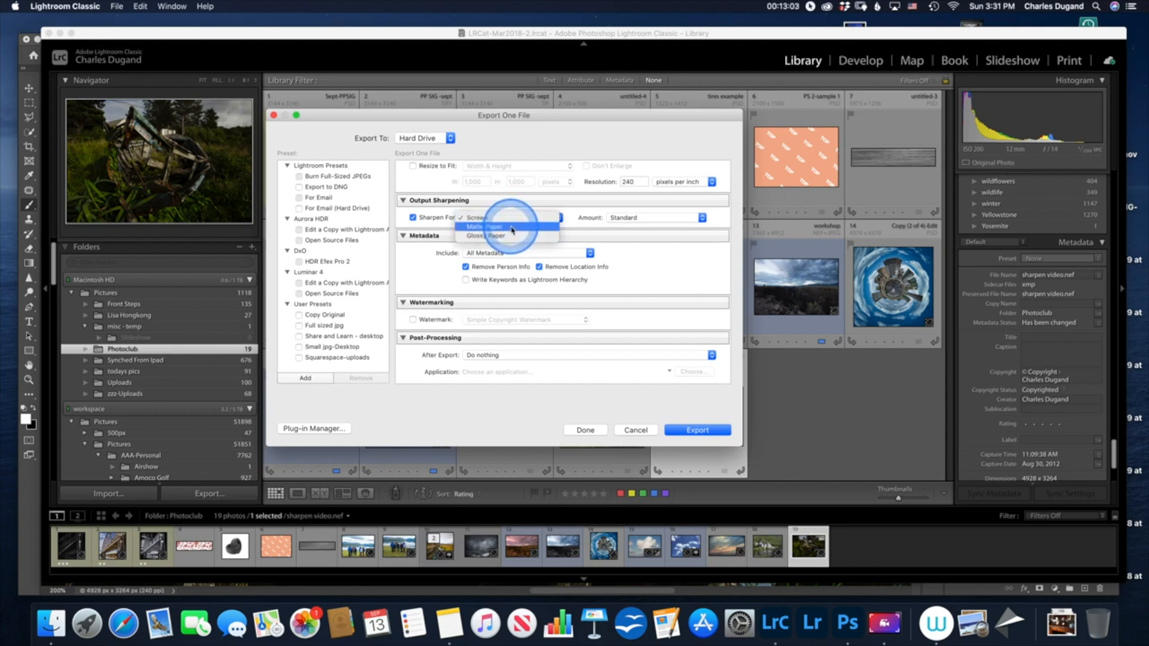
pyautogui.click(511, 228)
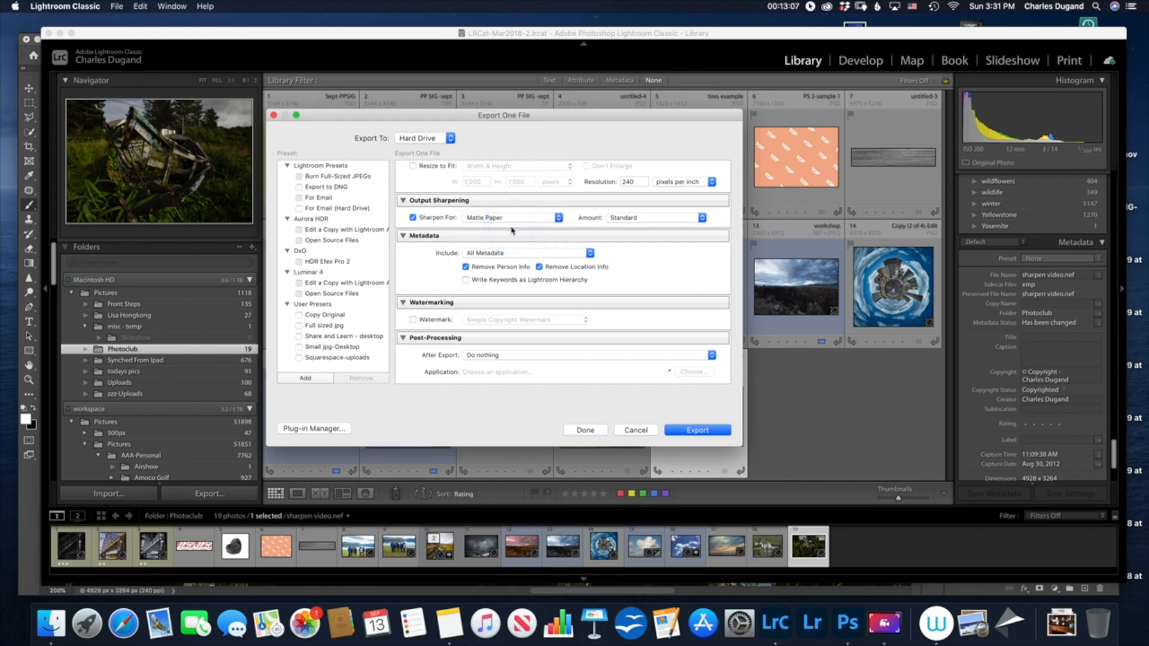
pyautogui.click(666, 220)
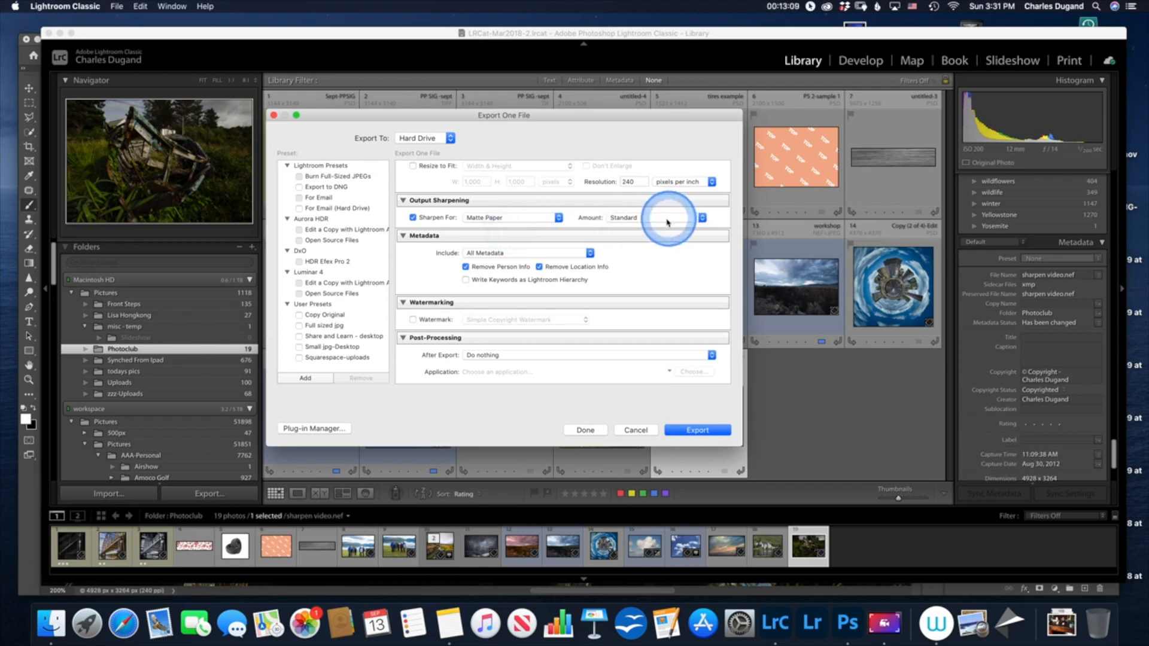
pyautogui.click(666, 221)
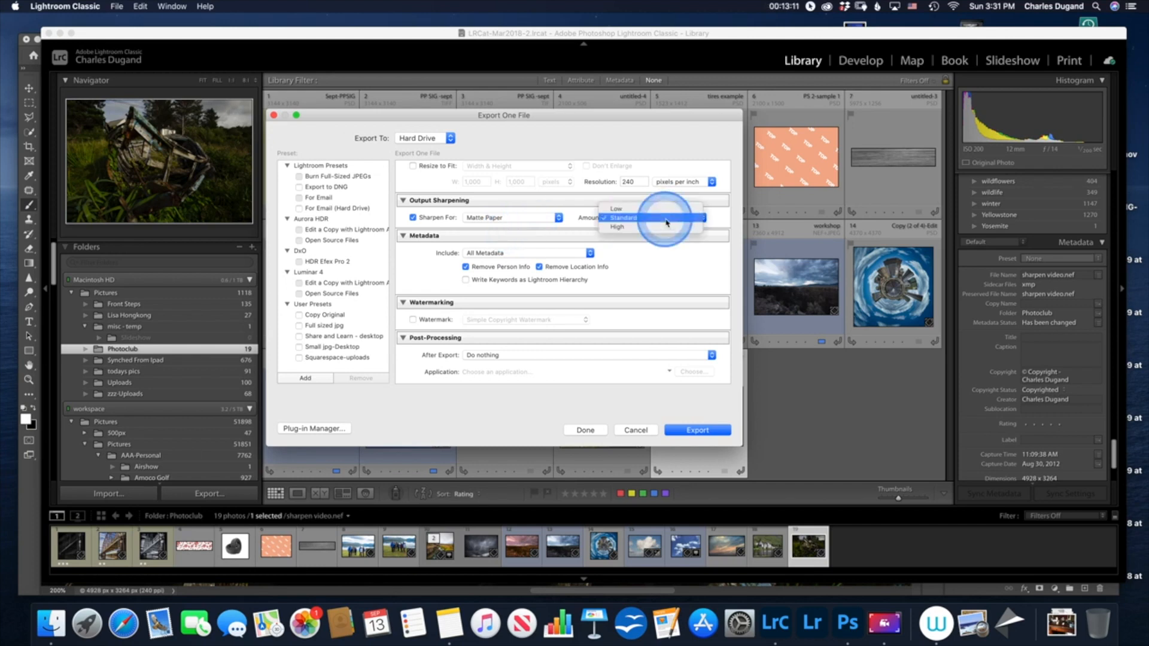
pyautogui.click(659, 228)
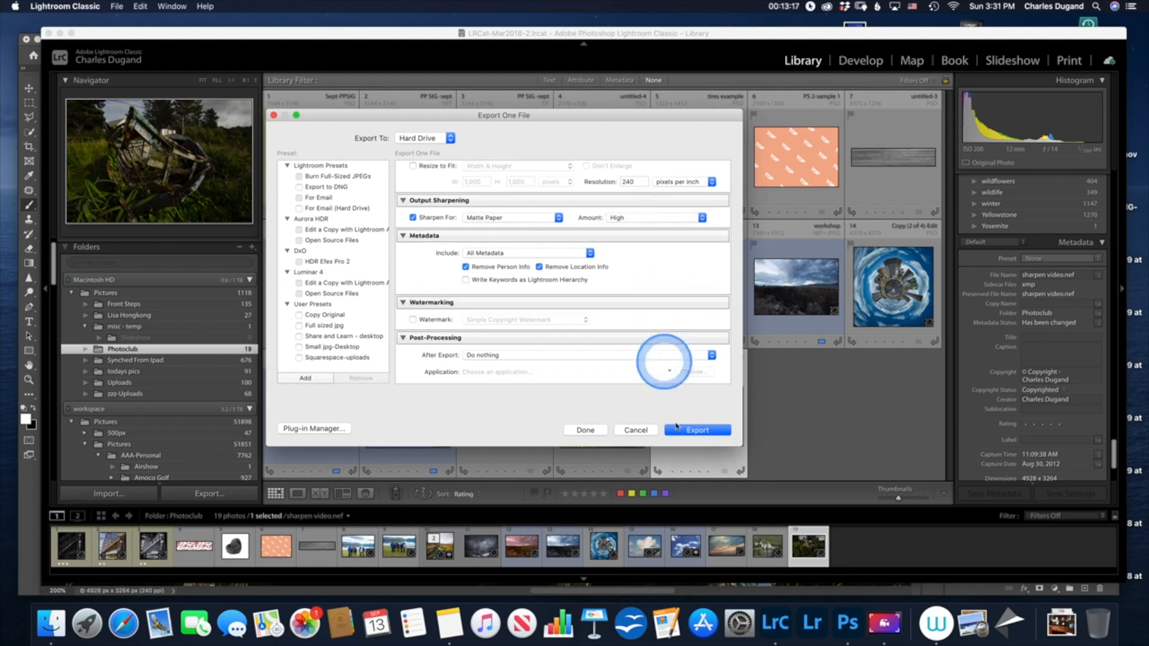
pyautogui.click(708, 430)
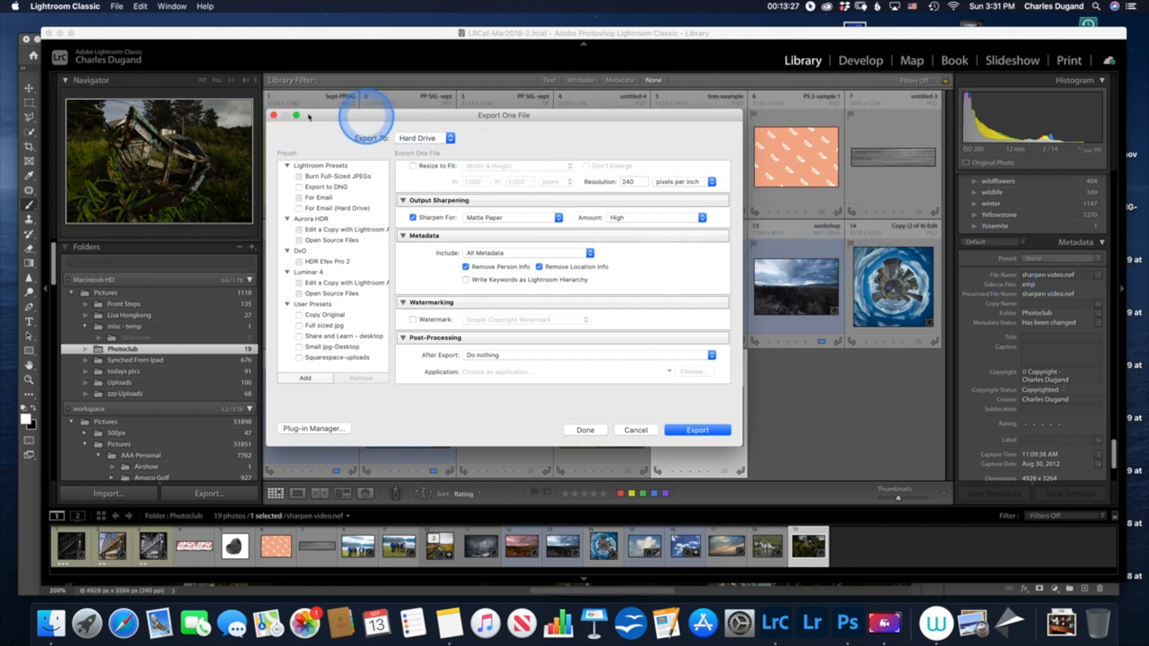
pyautogui.click(274, 117)
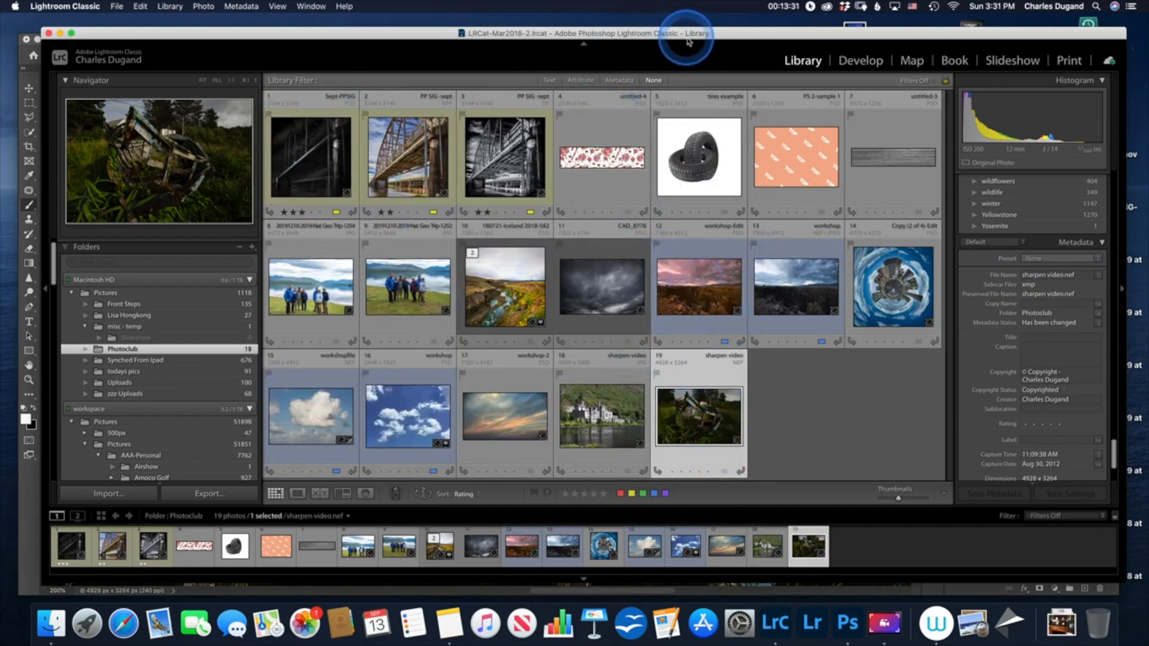
# Switch to Photoshop and revert the document to its original sharpen video.nef history snapshot.
pyautogui.moveTo(698, 32); pyautogui.dragTo(730, 95)
pyautogui.click(706, 48)
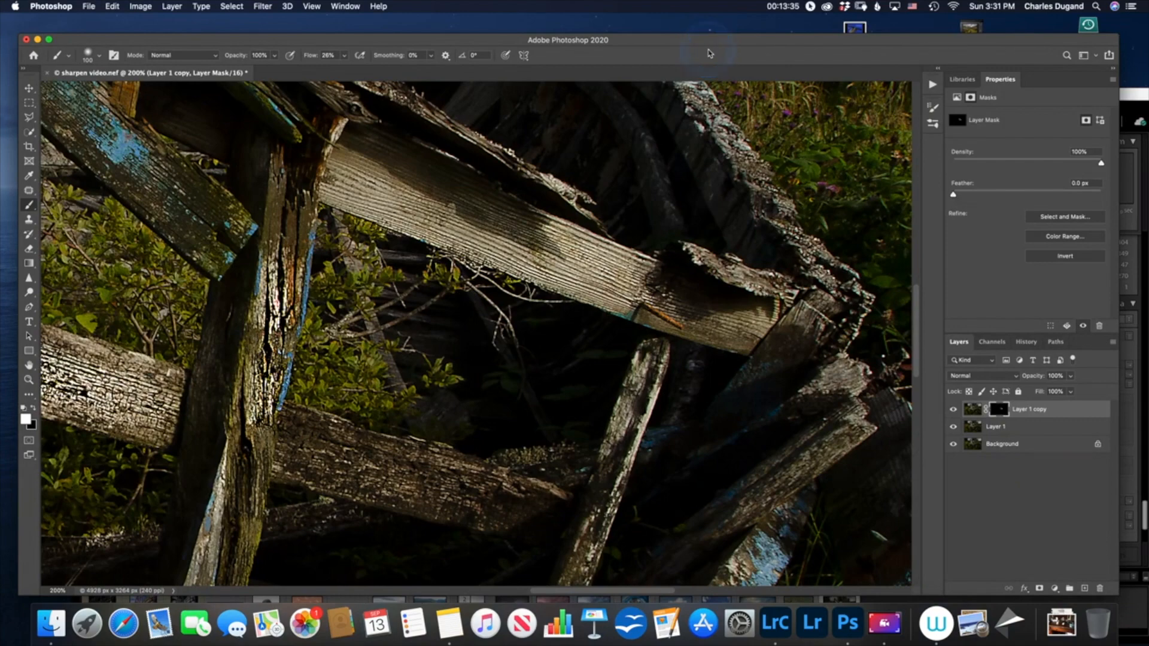
pyautogui.click(708, 53)
pyautogui.press('super+0')
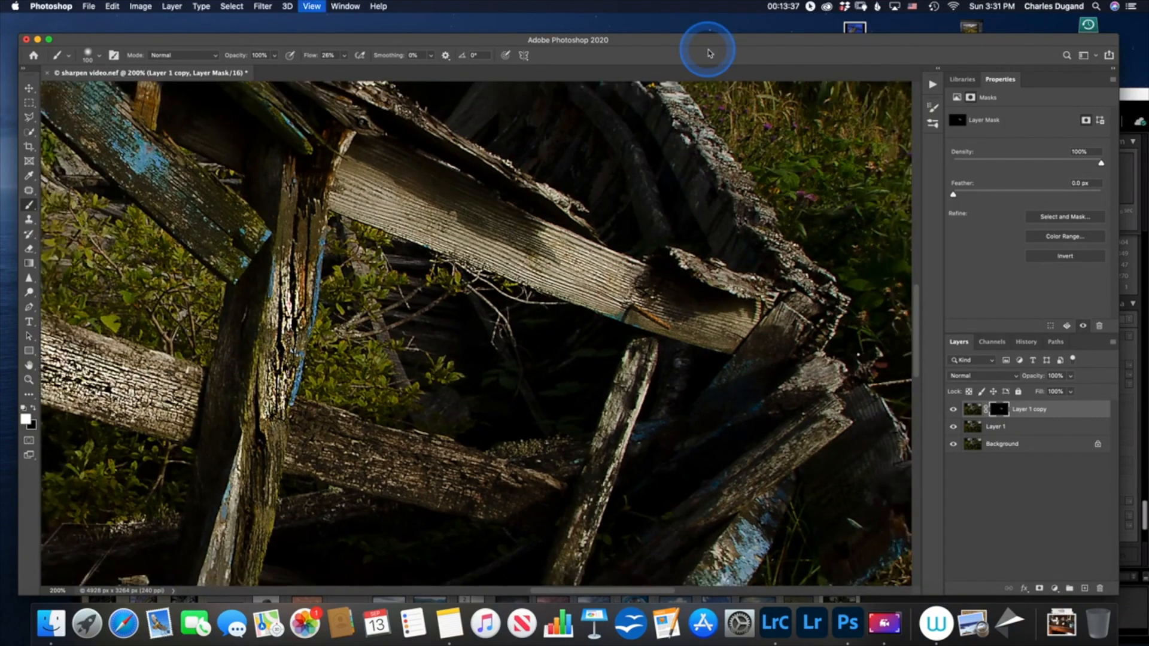
pyautogui.press('super+minus')
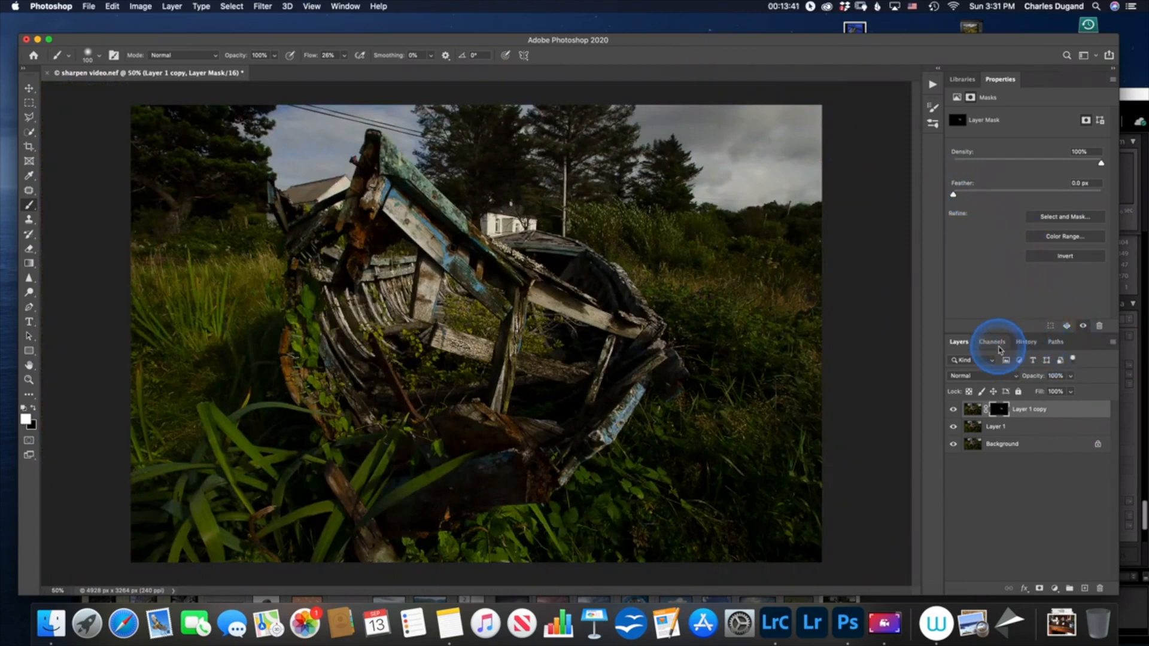
pyautogui.click(1026, 342)
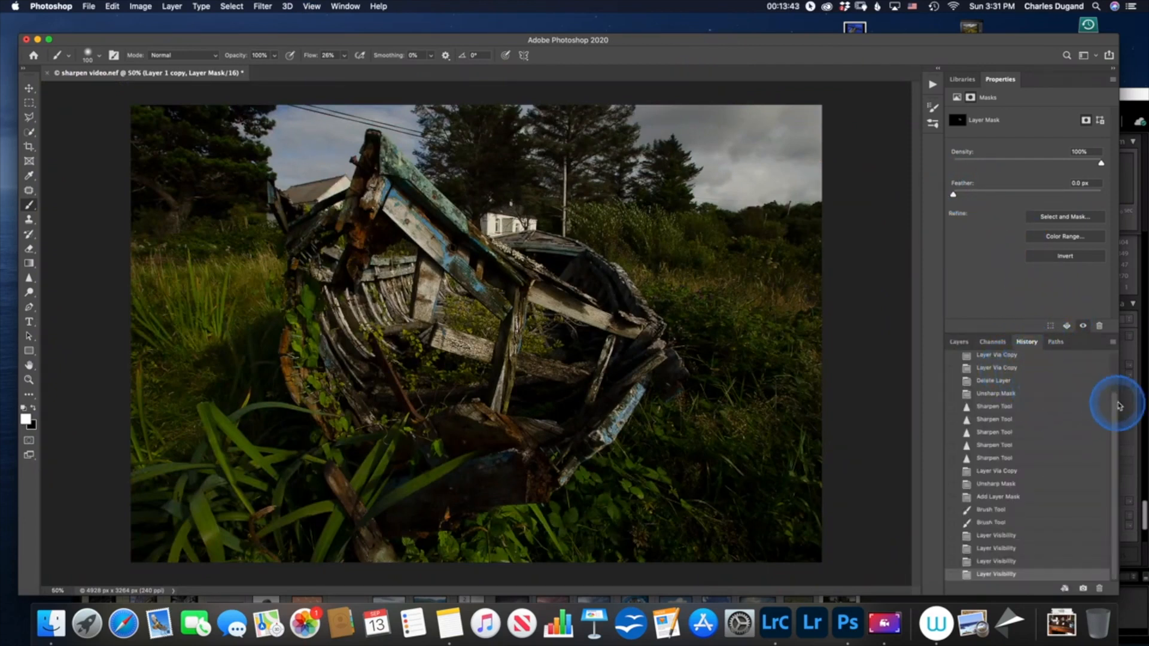
pyautogui.moveTo(1114, 403); pyautogui.dragTo(1112, 367)
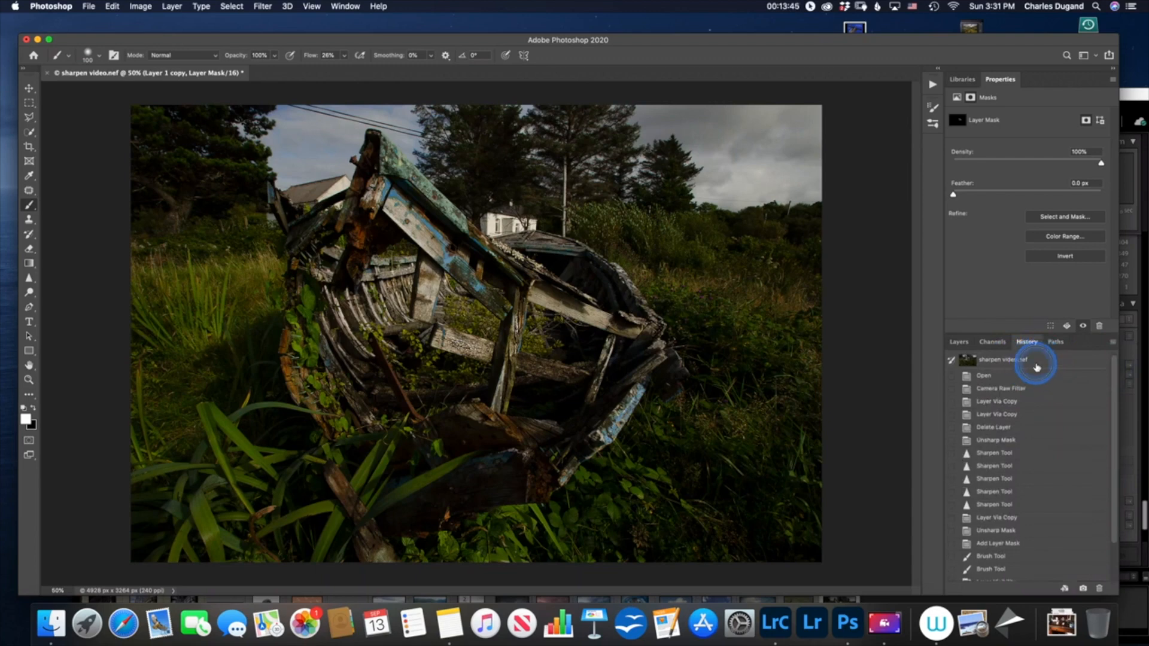
pyautogui.click(1037, 361)
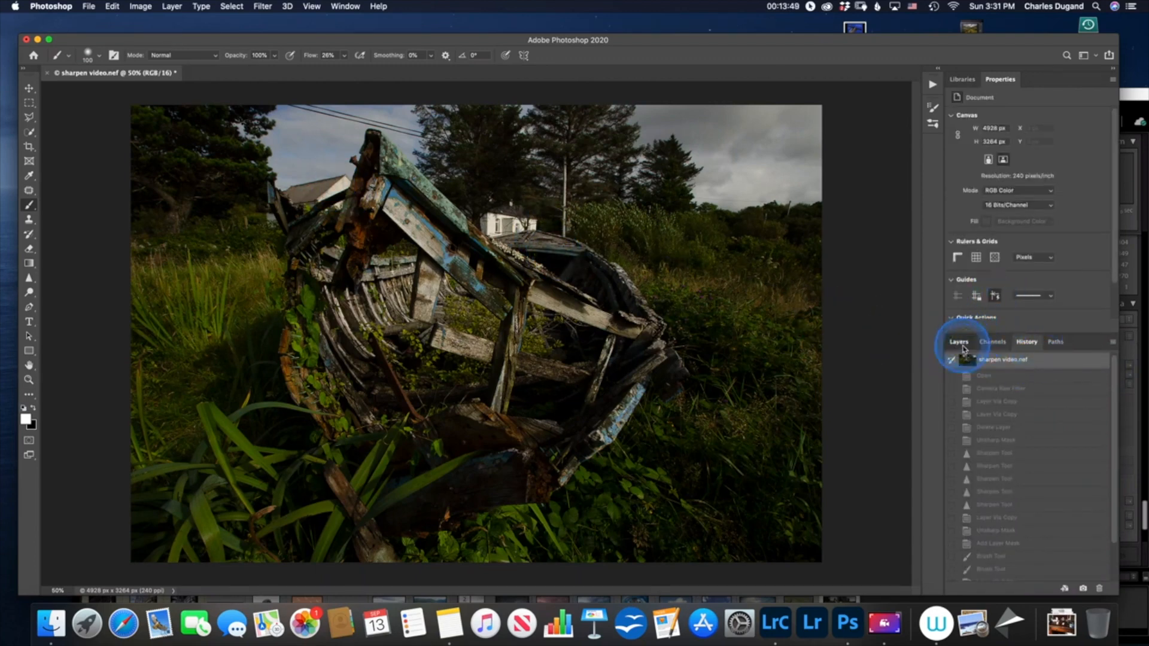
# Duplicate the Background layer and convert the duplicate for smart filters.
pyautogui.click(964, 346)
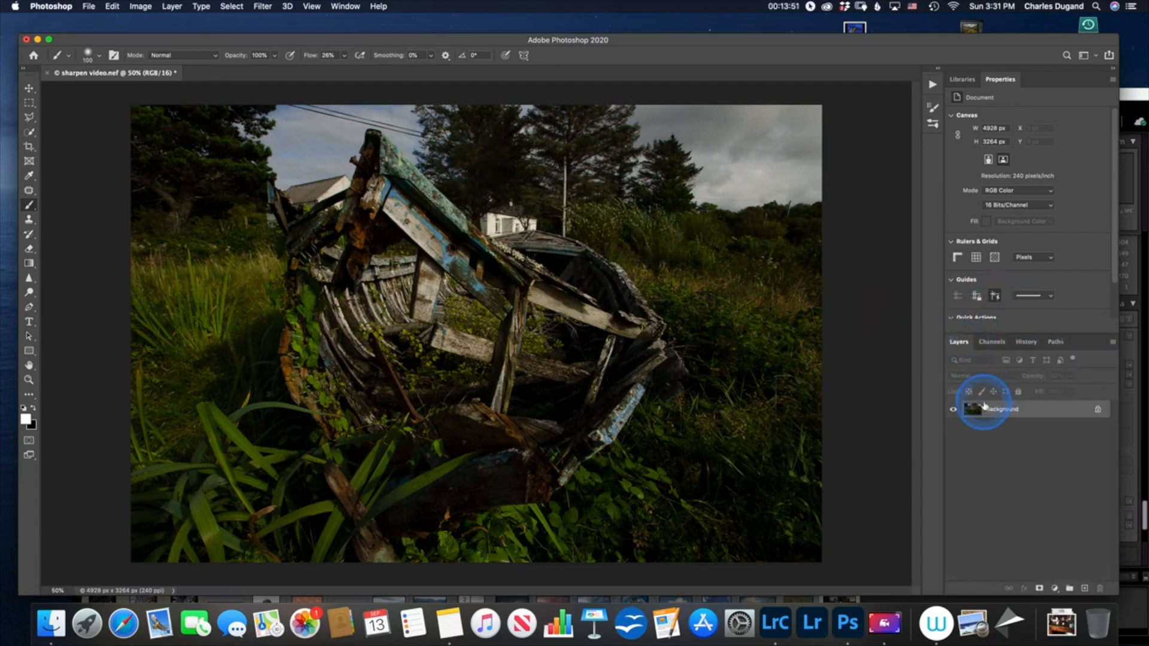
pyautogui.press('super+j')
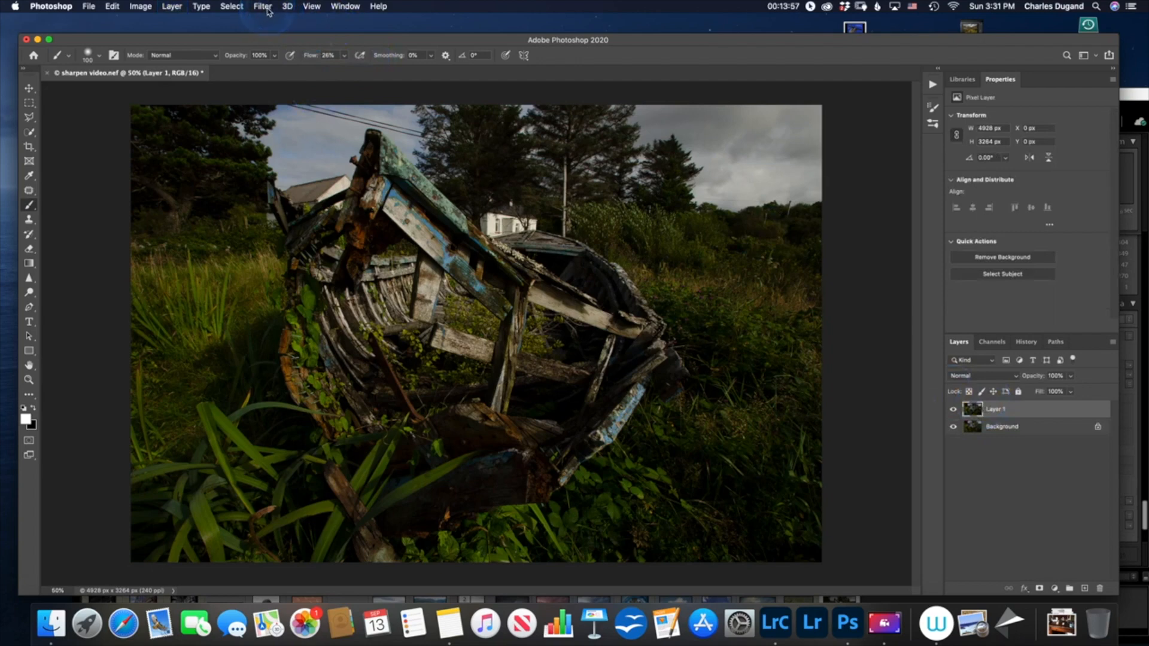
pyautogui.click(264, 7)
pyautogui.click(287, 38)
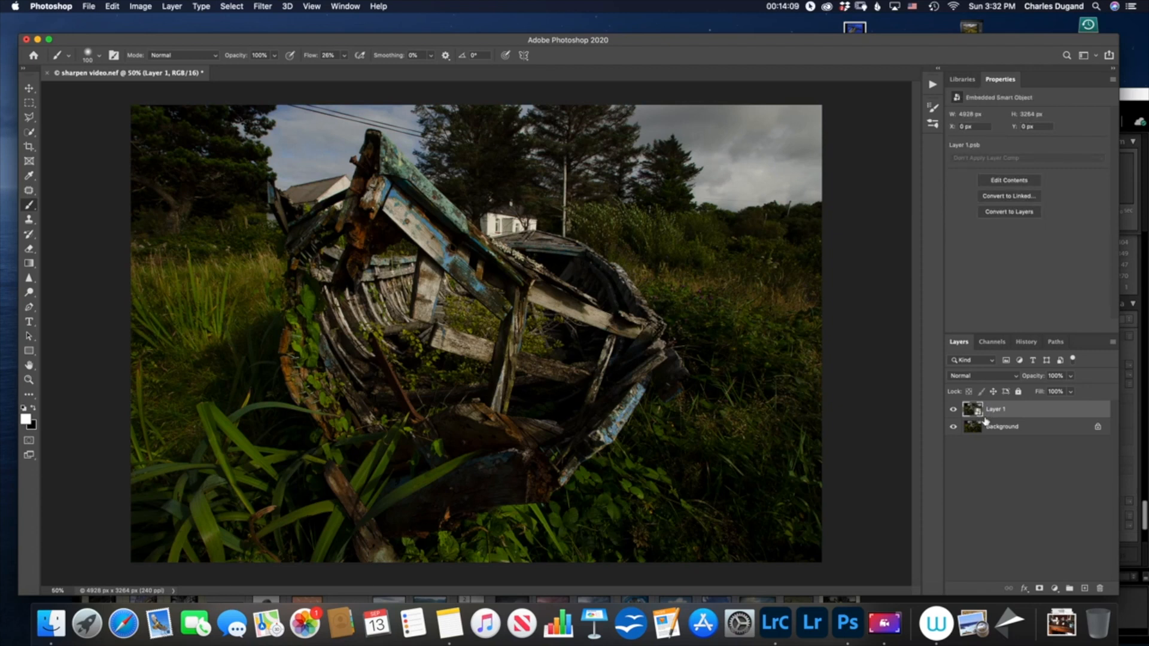
pyautogui.click(979, 411)
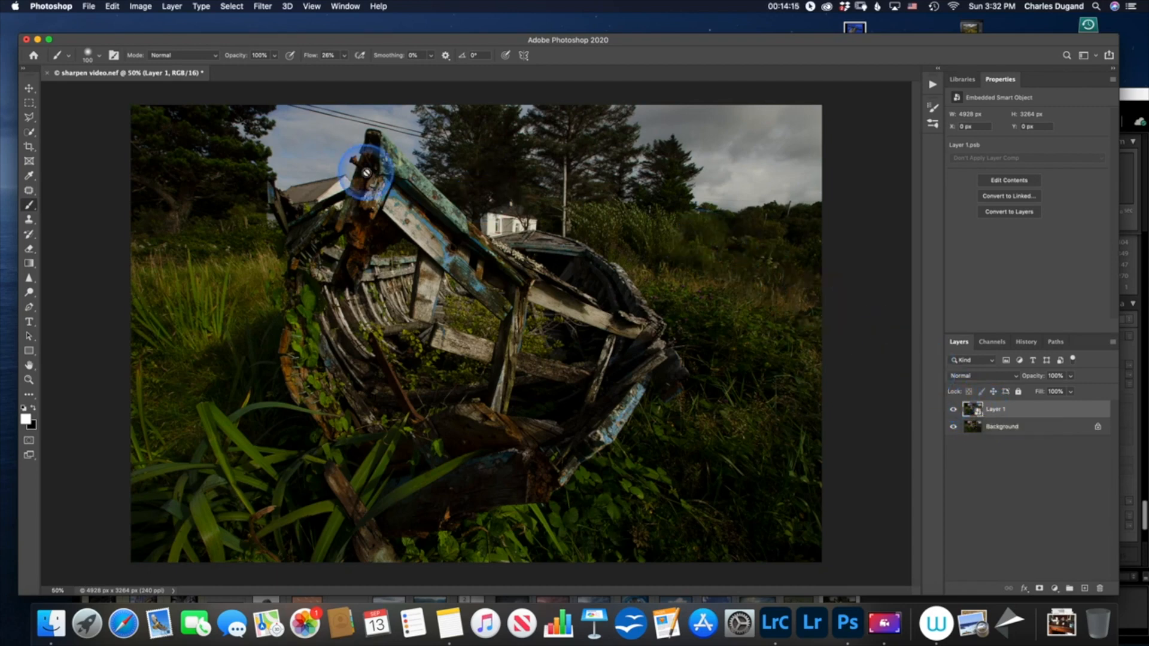
# Apply a Black & White adjustment to the Layer 1 smart object.
pyautogui.click(142, 8)
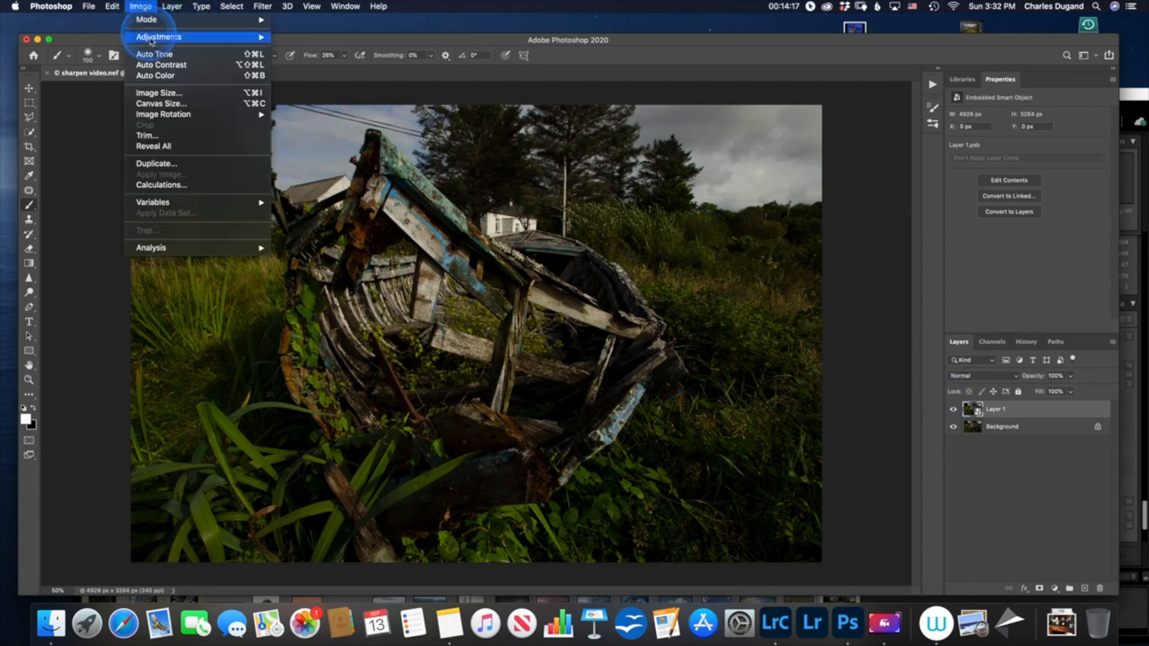
pyautogui.moveTo(197, 36)
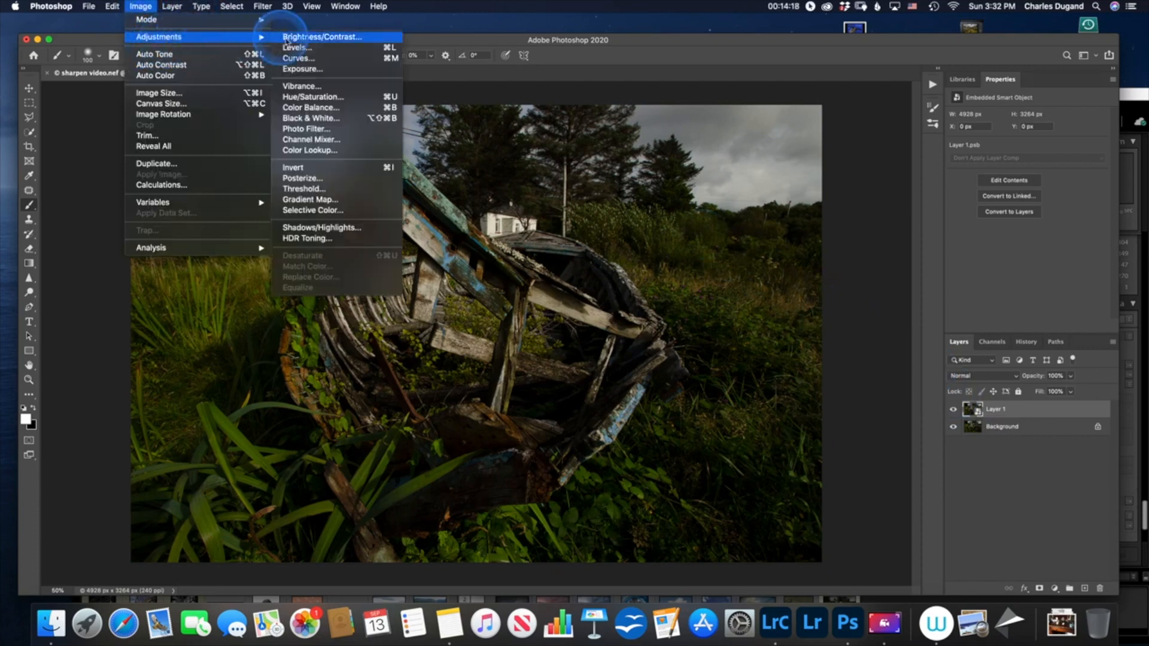
pyautogui.click(312, 118)
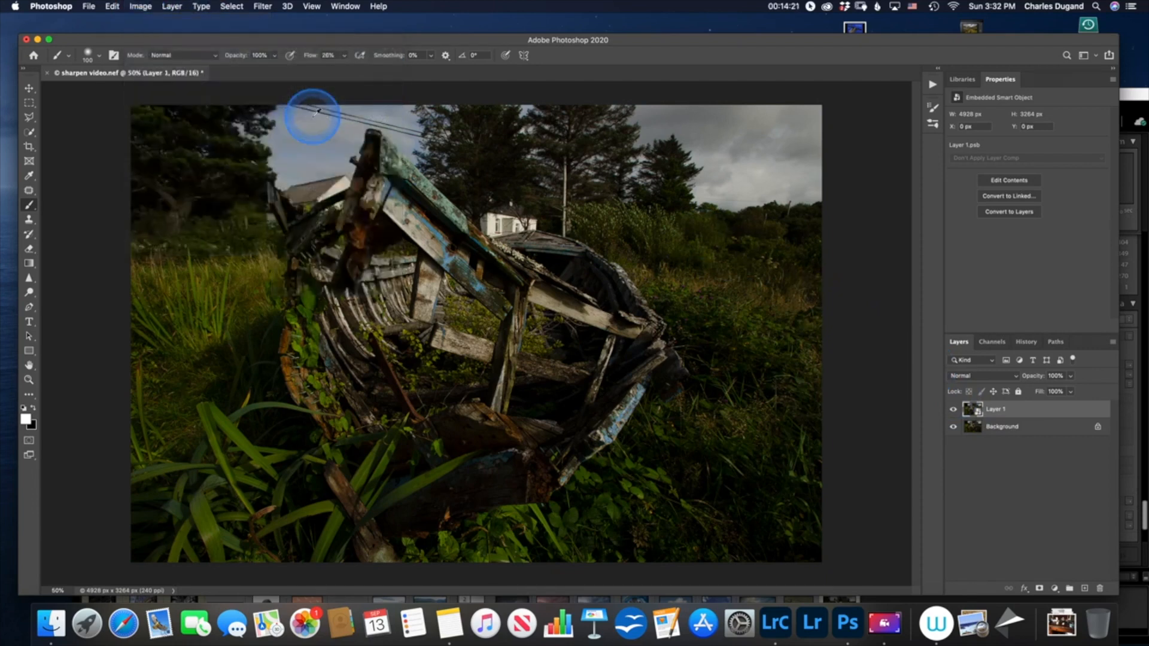
pyautogui.click(659, 135)
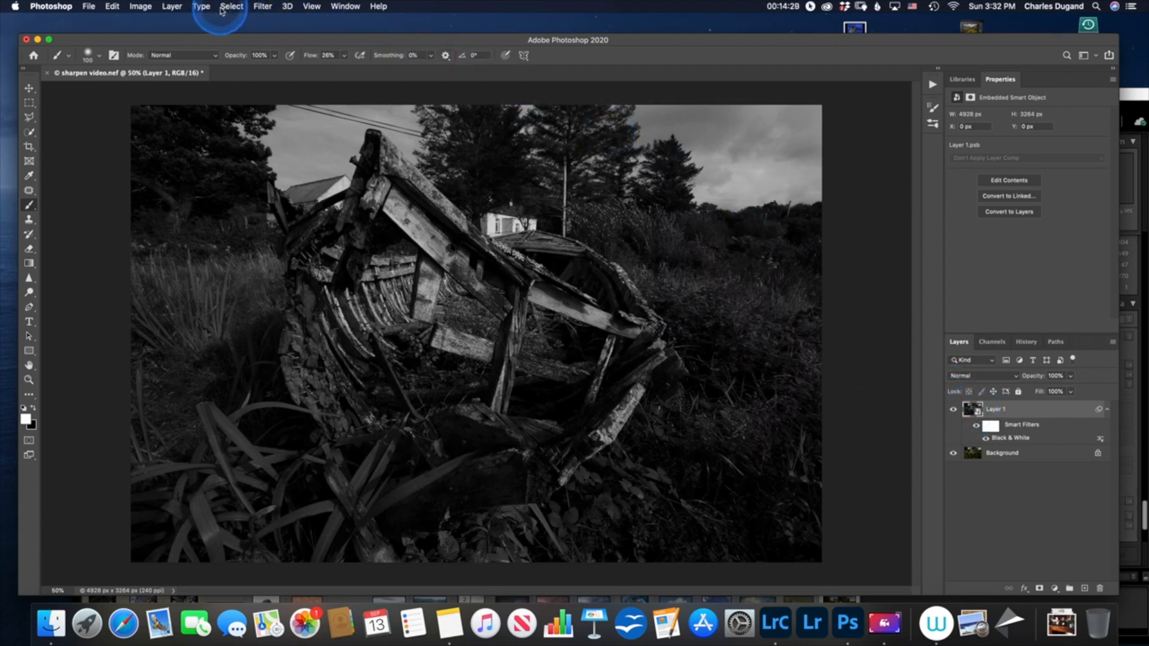
# Apply a High Pass filter with a radius of 5.6 pixels to the black-and-white Layer 1.
pyautogui.click(263, 6)
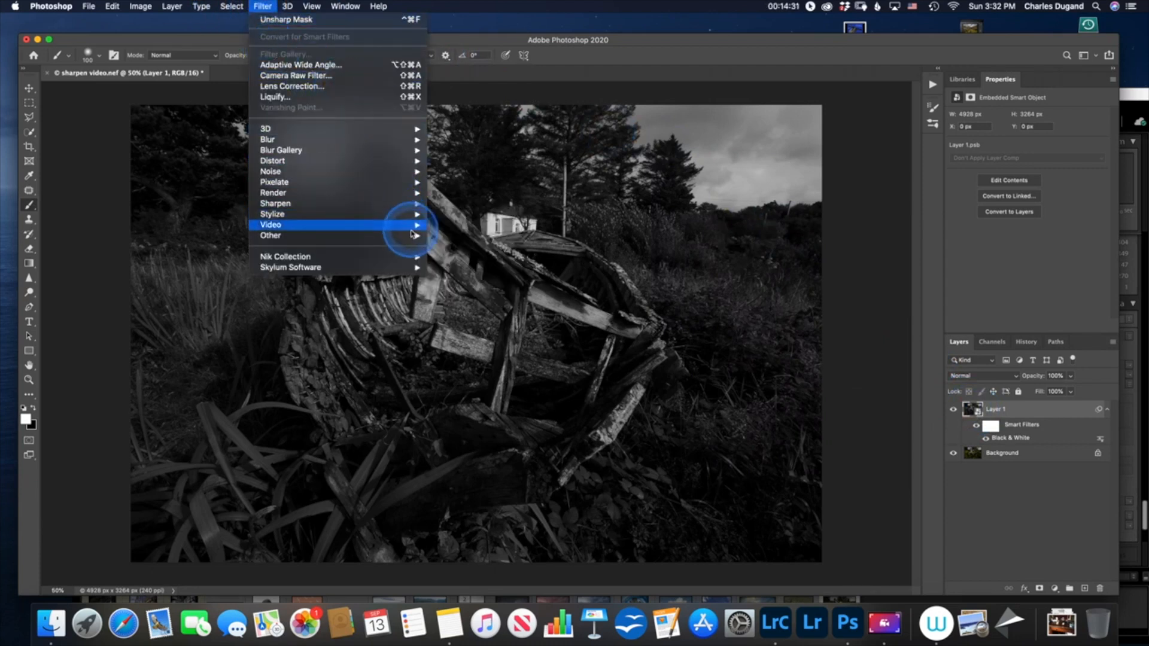
pyautogui.moveTo(411, 236)
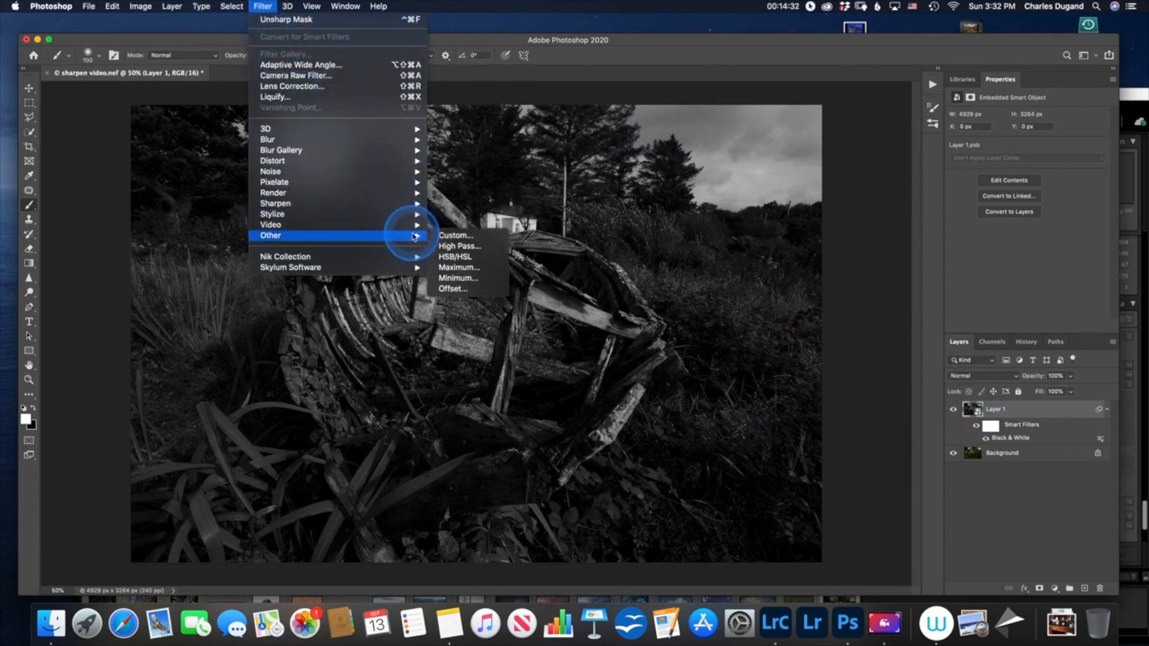
pyautogui.click(460, 246)
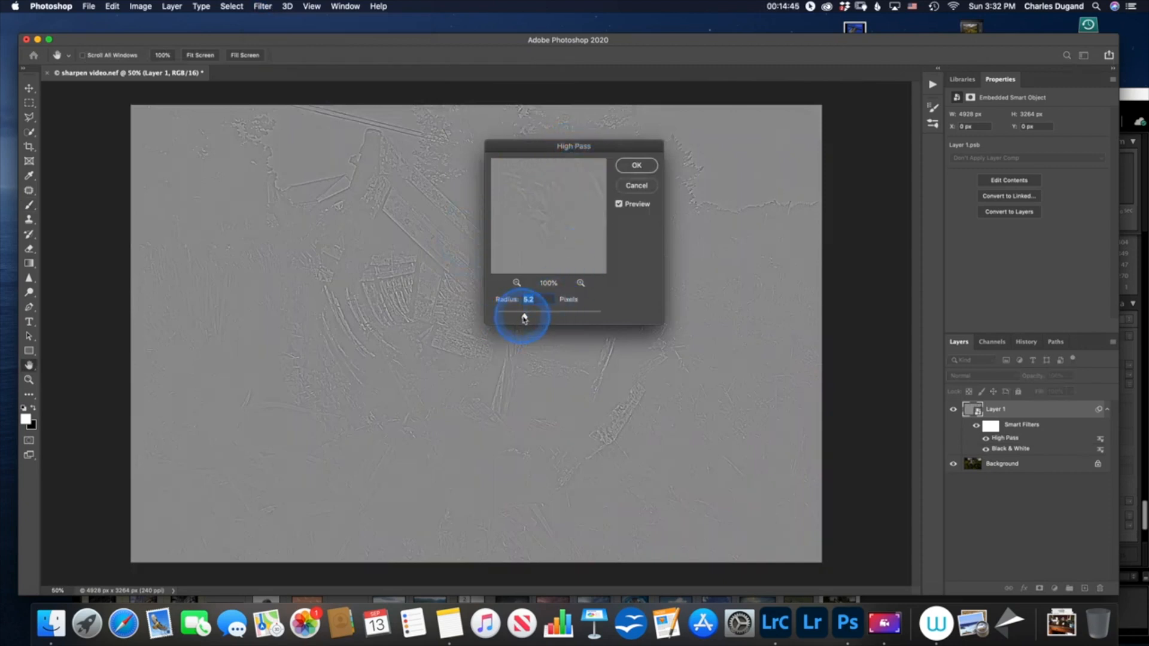
pyautogui.moveTo(525, 318); pyautogui.dragTo(494, 317)
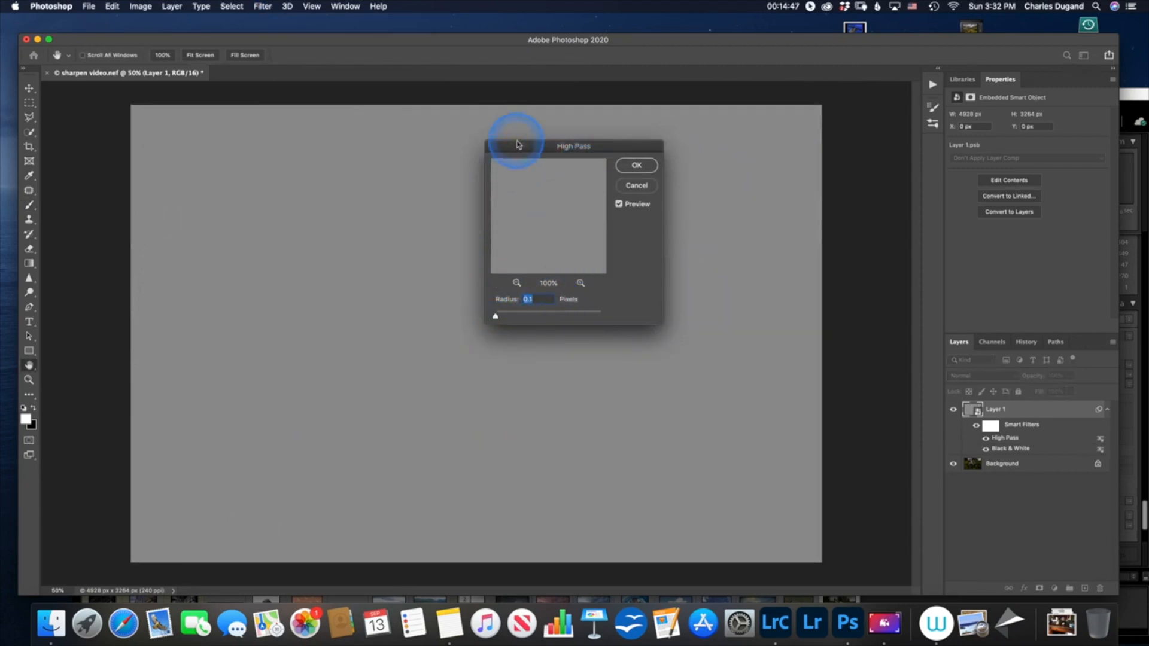
pyautogui.moveTo(528, 147); pyautogui.dragTo(682, 103)
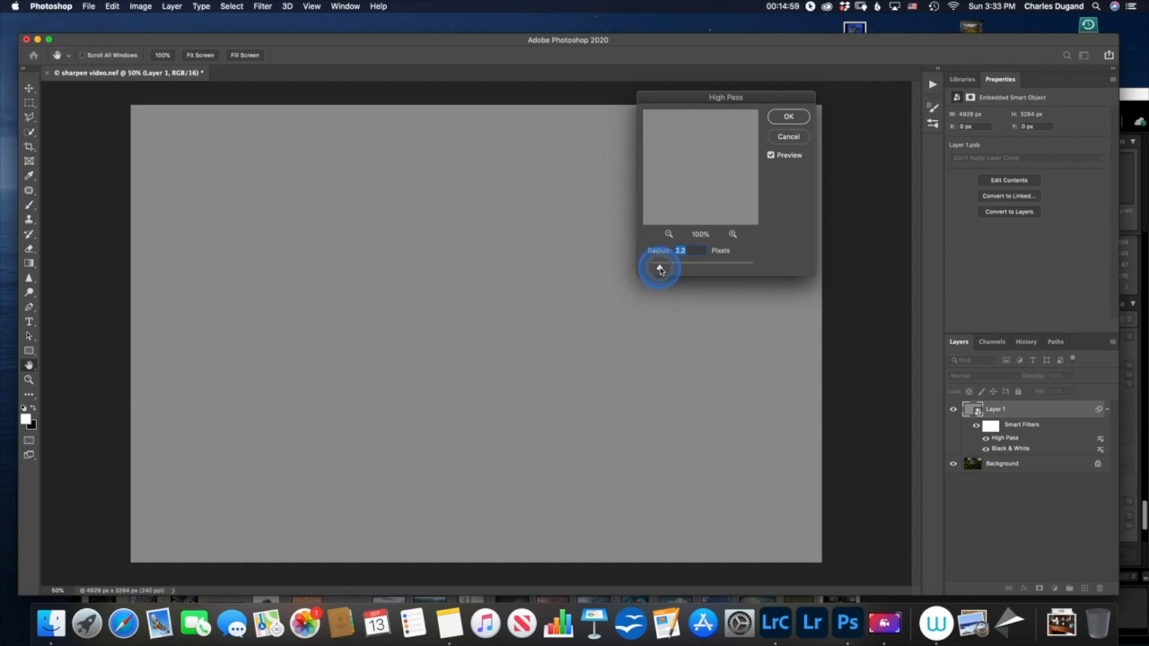
pyautogui.moveTo(666, 268)
pyautogui.mouseDown()
pyautogui.moveTo(732, 269)
pyautogui.moveTo(666, 267)
pyautogui.mouseUp()
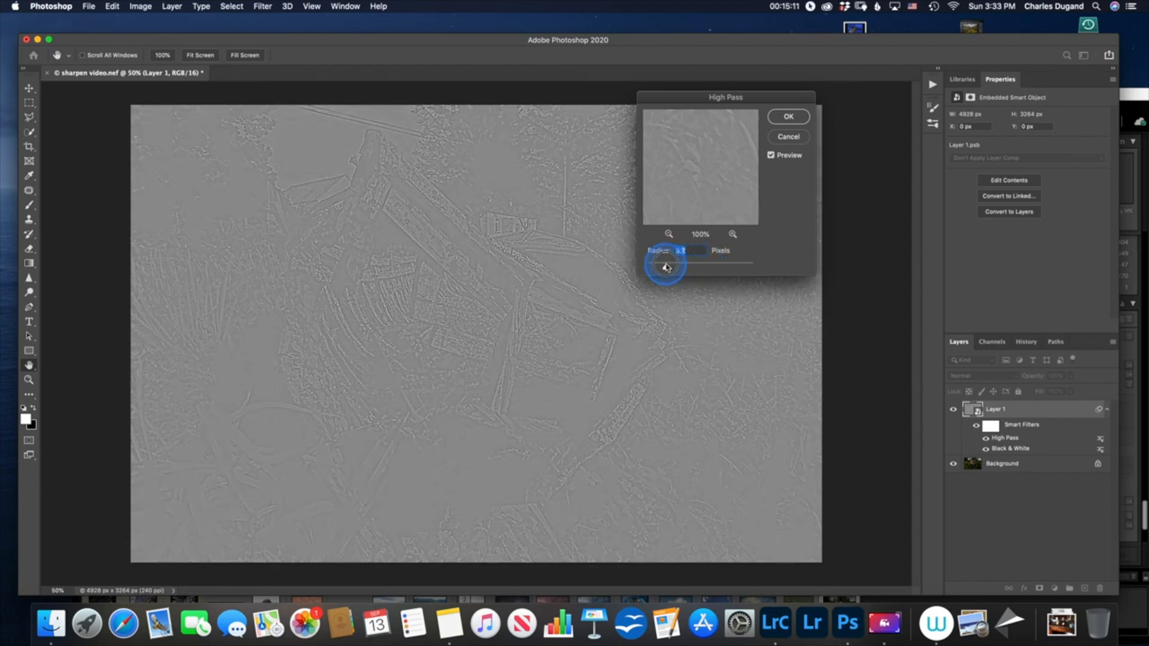
pyautogui.moveTo(666, 267); pyautogui.dragTo(666, 267)
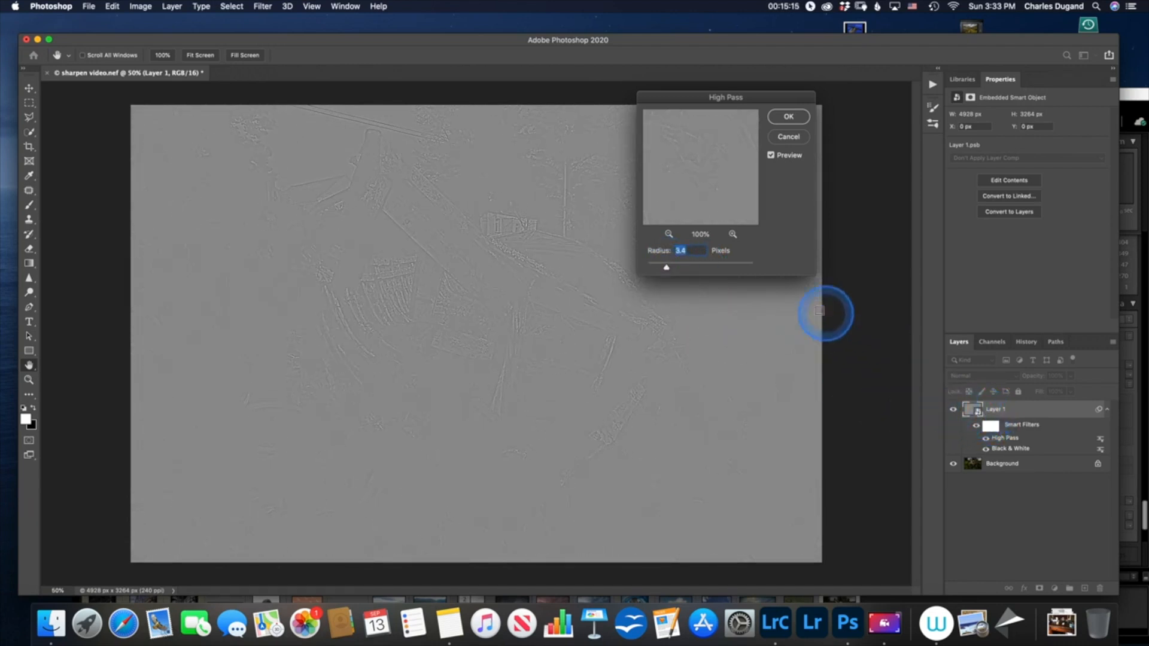
pyautogui.moveTo(666, 271); pyautogui.dragTo(676, 270)
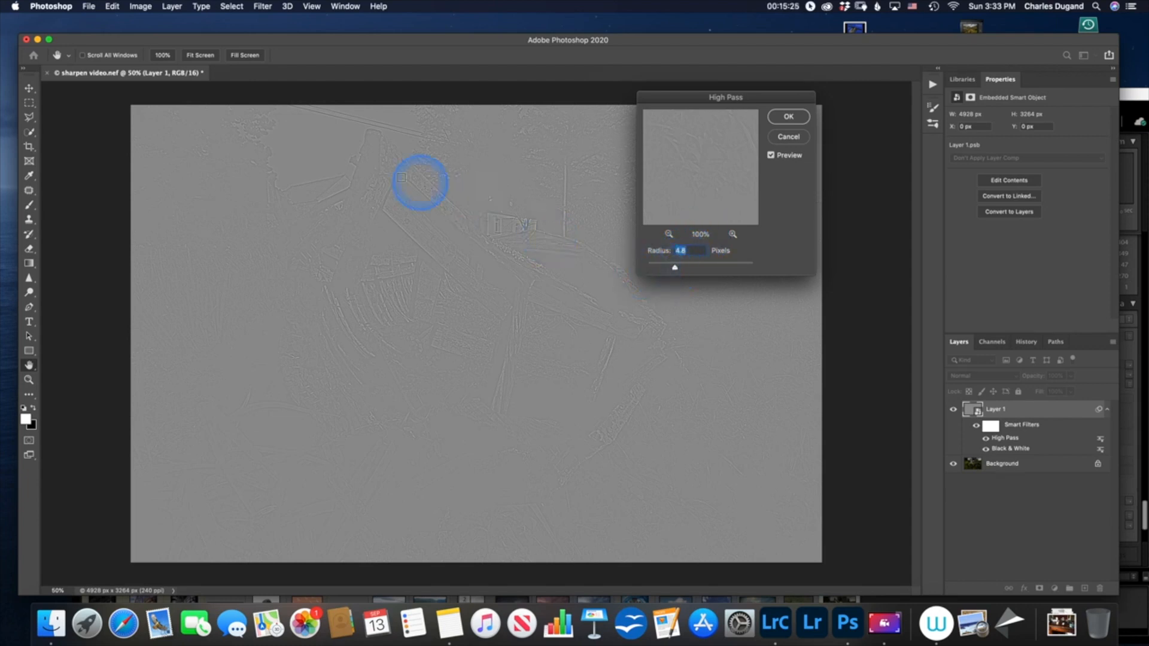
pyautogui.moveTo(679, 266); pyautogui.dragTo(679, 270)
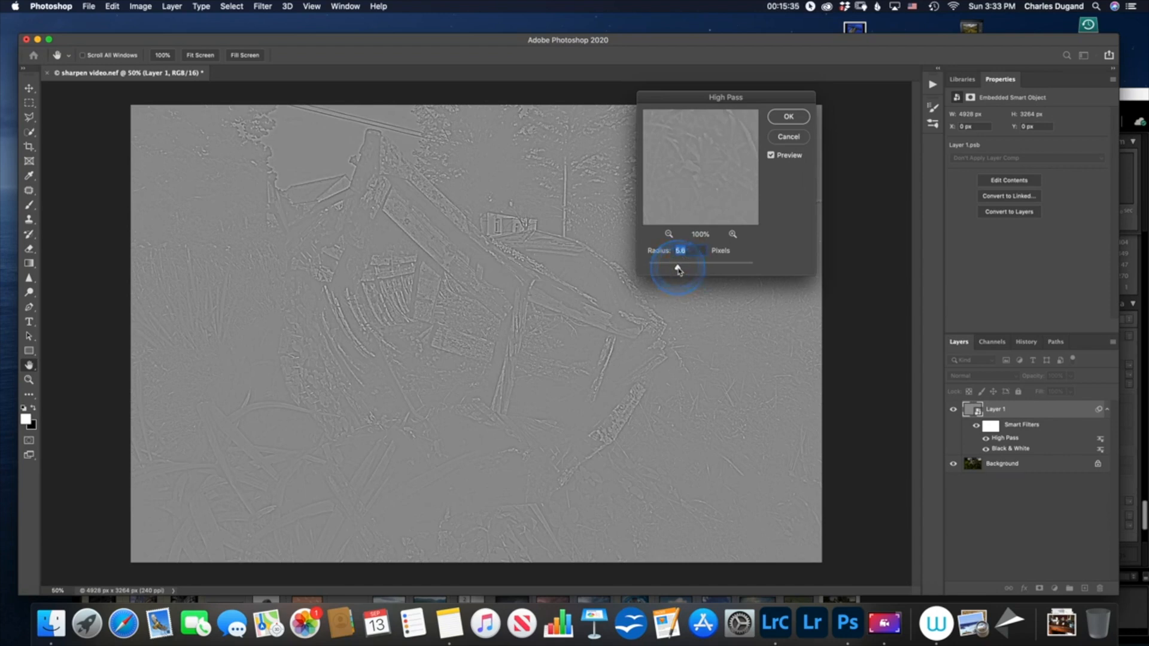
pyautogui.click(789, 121)
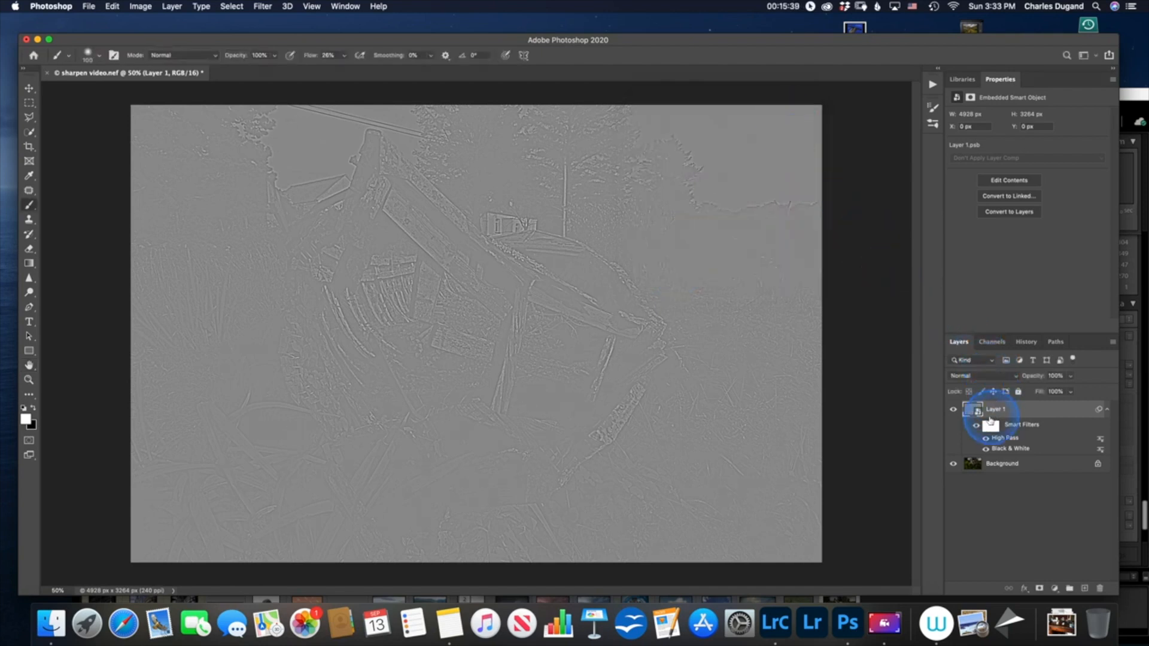
# Set the blend mode of the High Pass layer, Layer 1, to Hard Light.
pyautogui.click(986, 381)
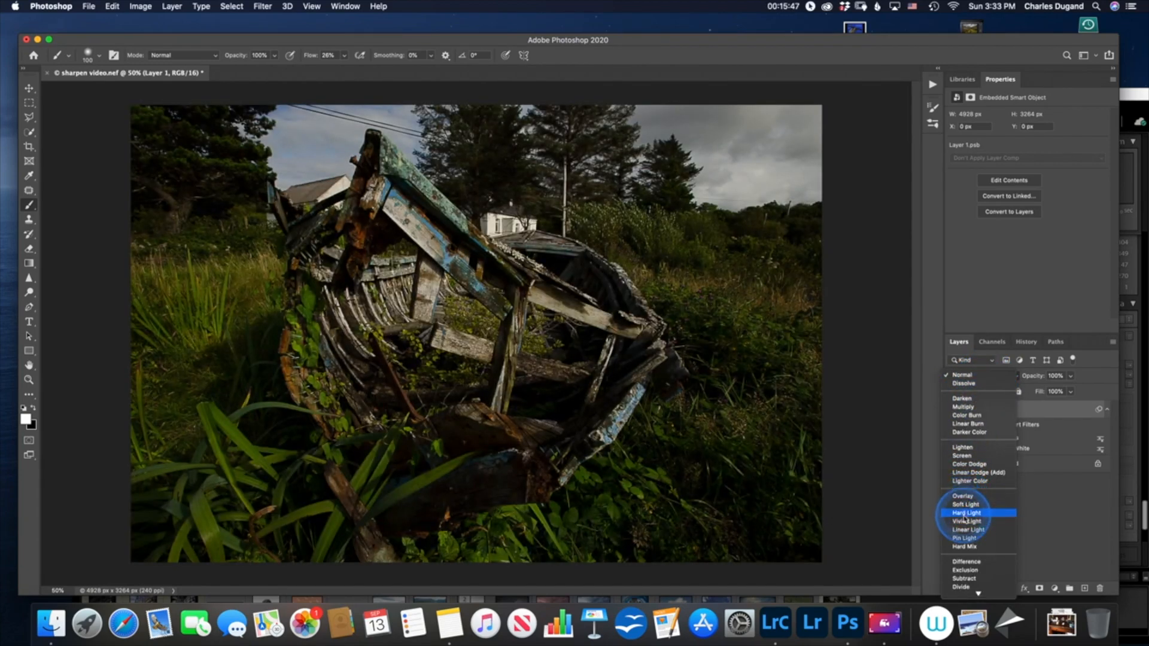
pyautogui.click(966, 517)
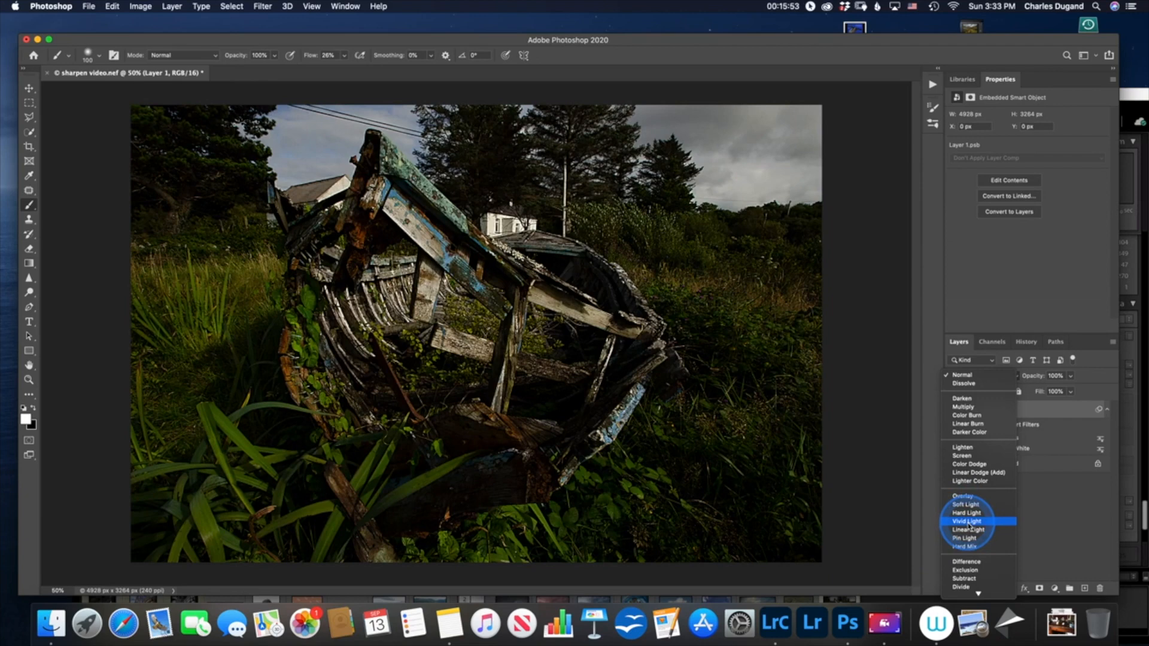
pyautogui.click(969, 514)
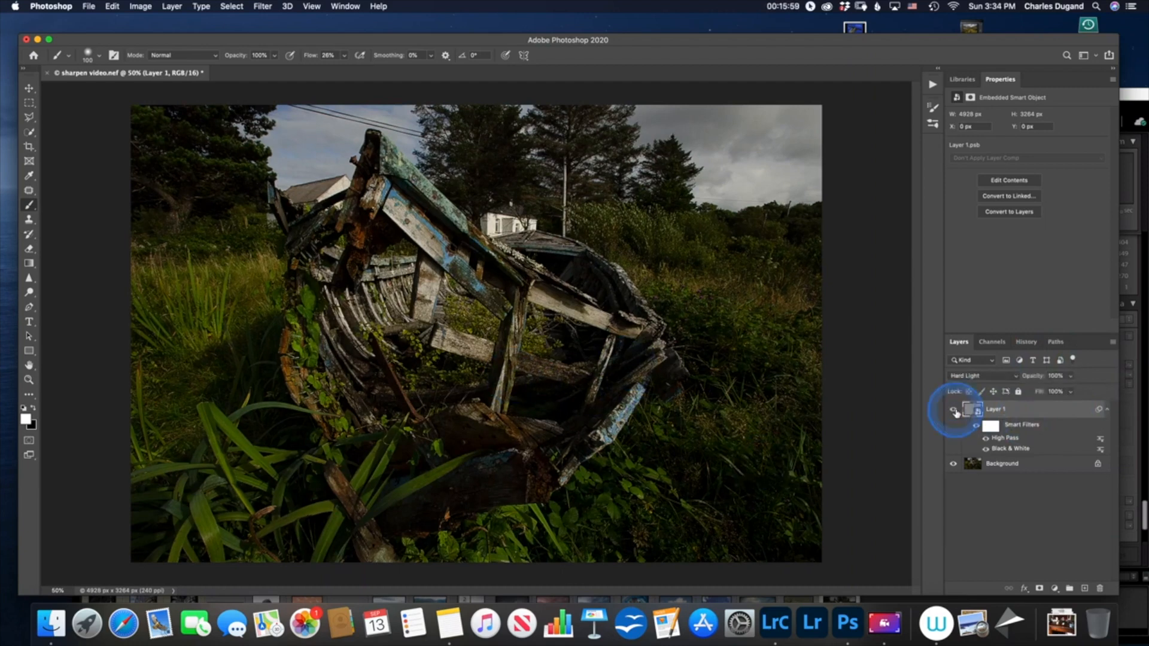
# Compare the boat's wood detail with Layer 1 hidden and shown to examine the High Pass sharpening.
pyautogui.click(954, 411)
pyautogui.click(954, 411)
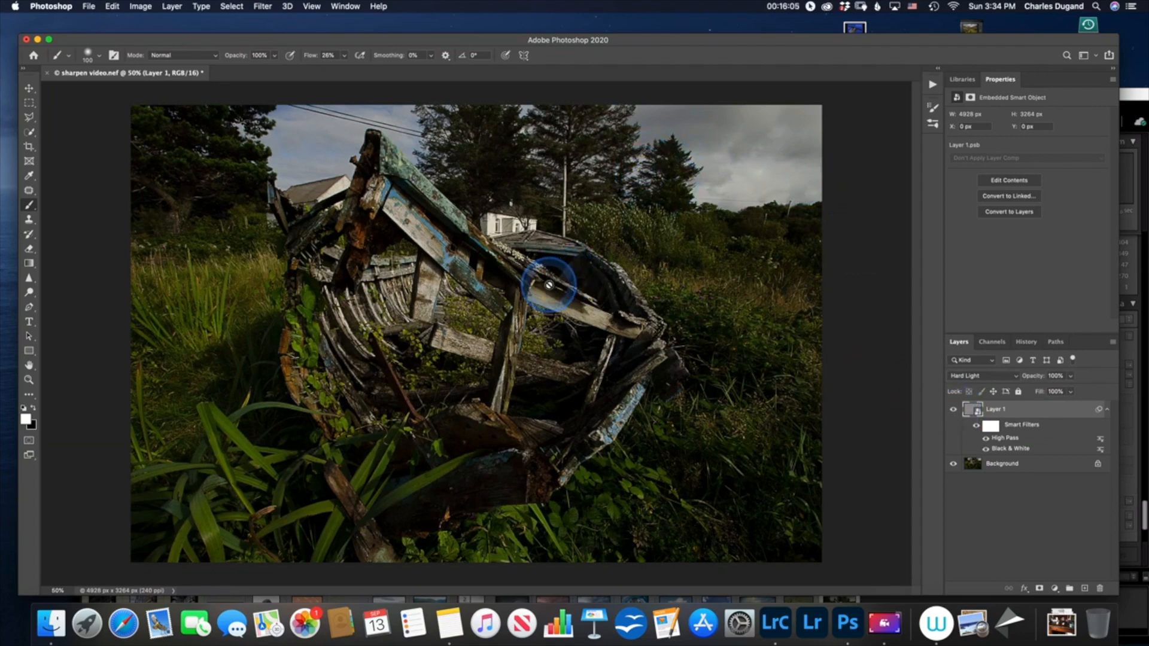
pyautogui.press('super+plus')
pyautogui.press('super+plus')
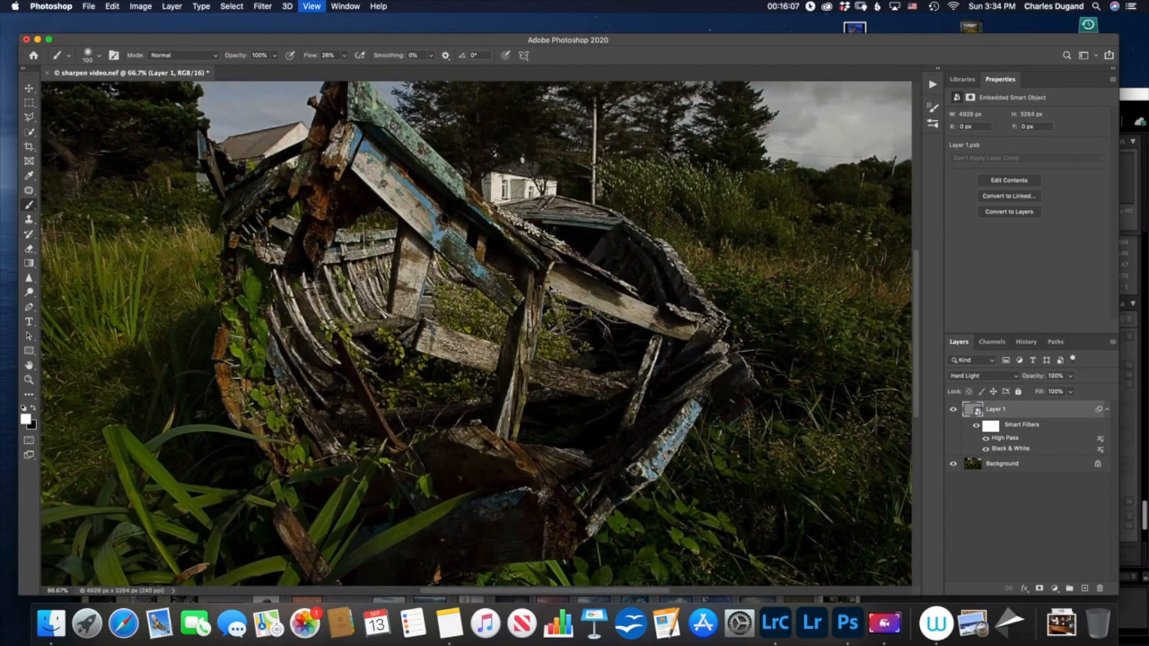
pyautogui.click(955, 412)
pyautogui.click(955, 412)
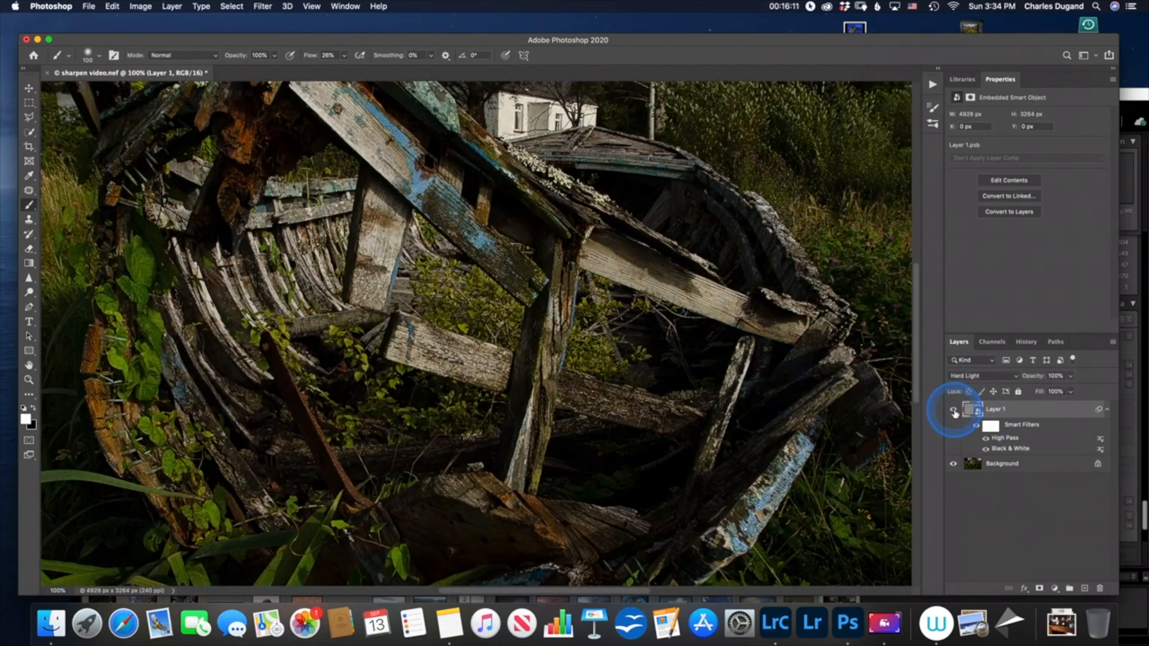
pyautogui.click(955, 411)
pyautogui.click(955, 412)
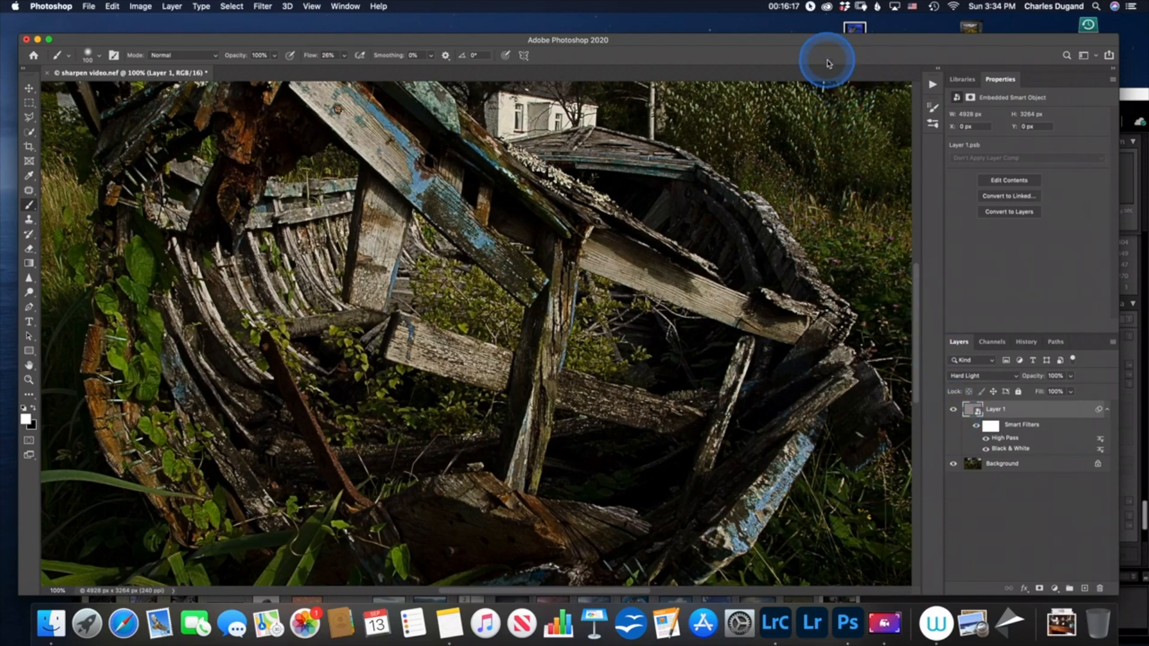
pyautogui.click(787, 9)
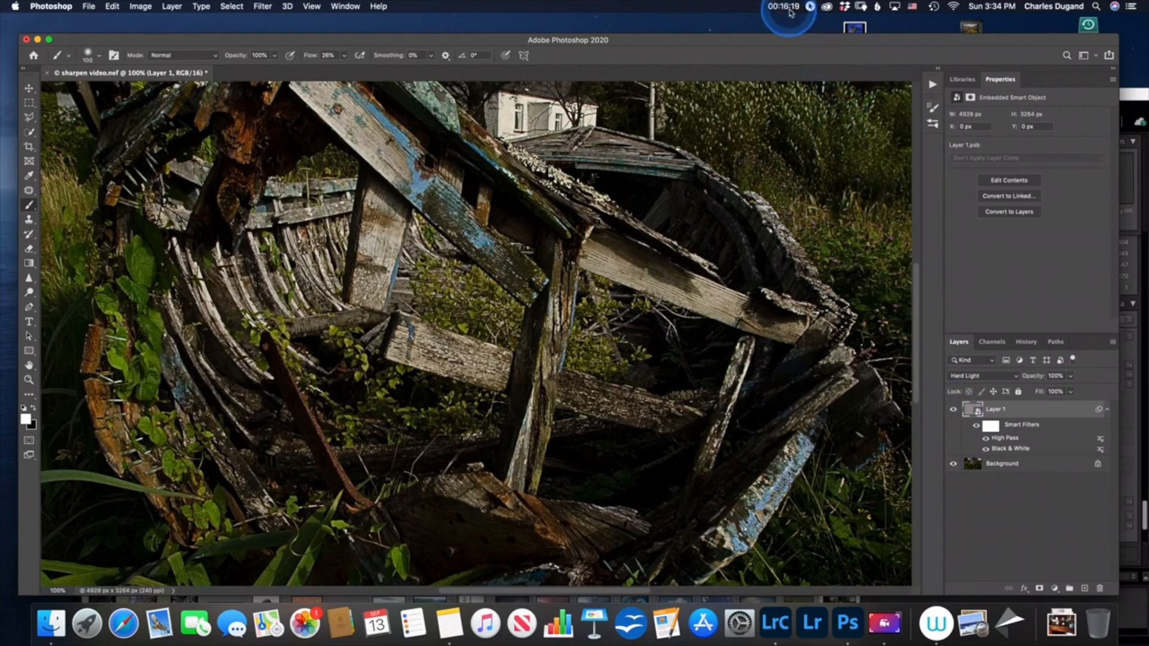